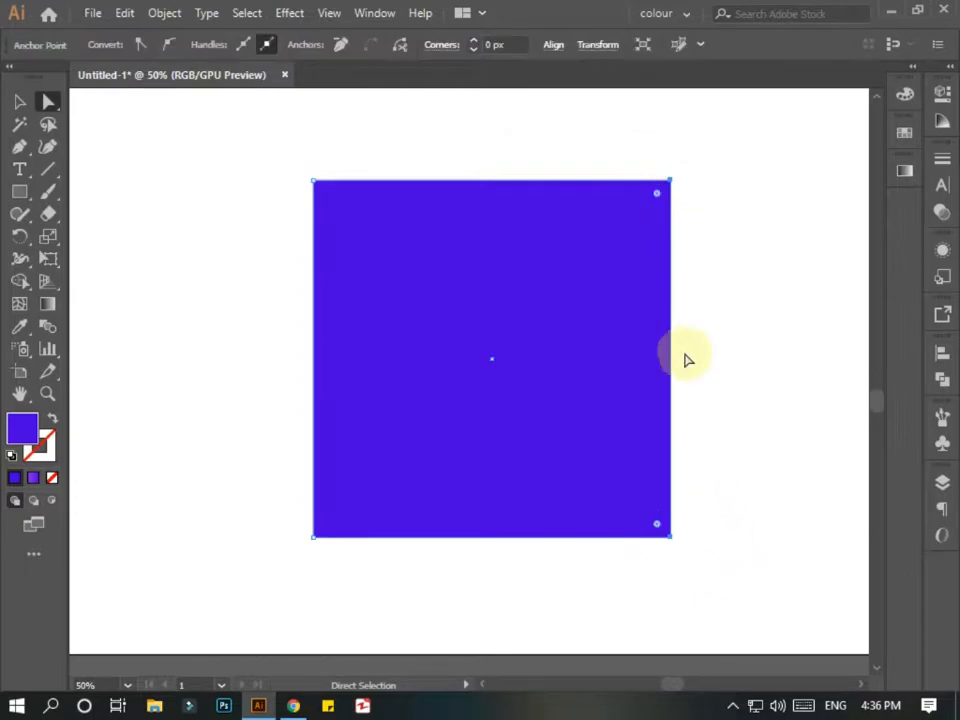
Round both right corners of the square to the maximum radius so that side becomes a half circle.
drag(656, 196, 414, 358)
click(531, 364)
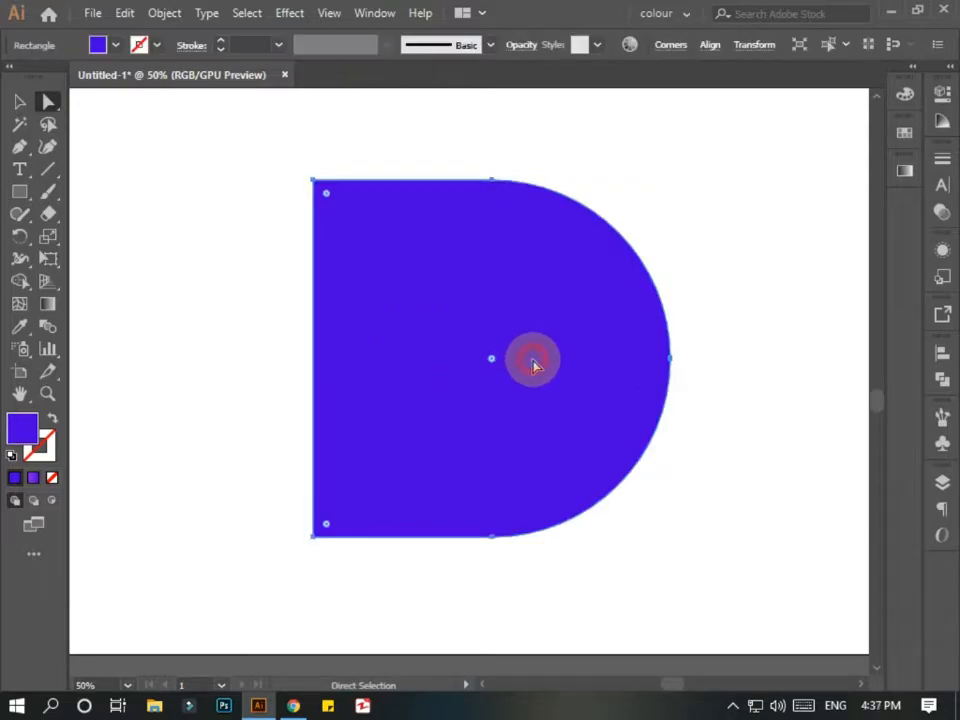
drag(246, 139, 491, 459)
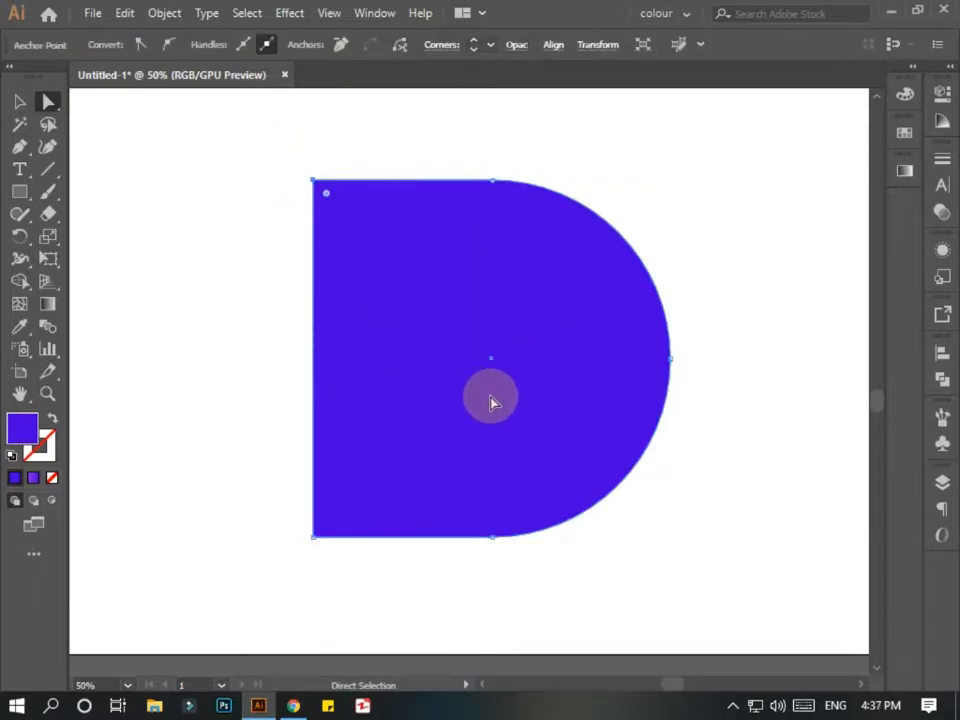
click(491, 336)
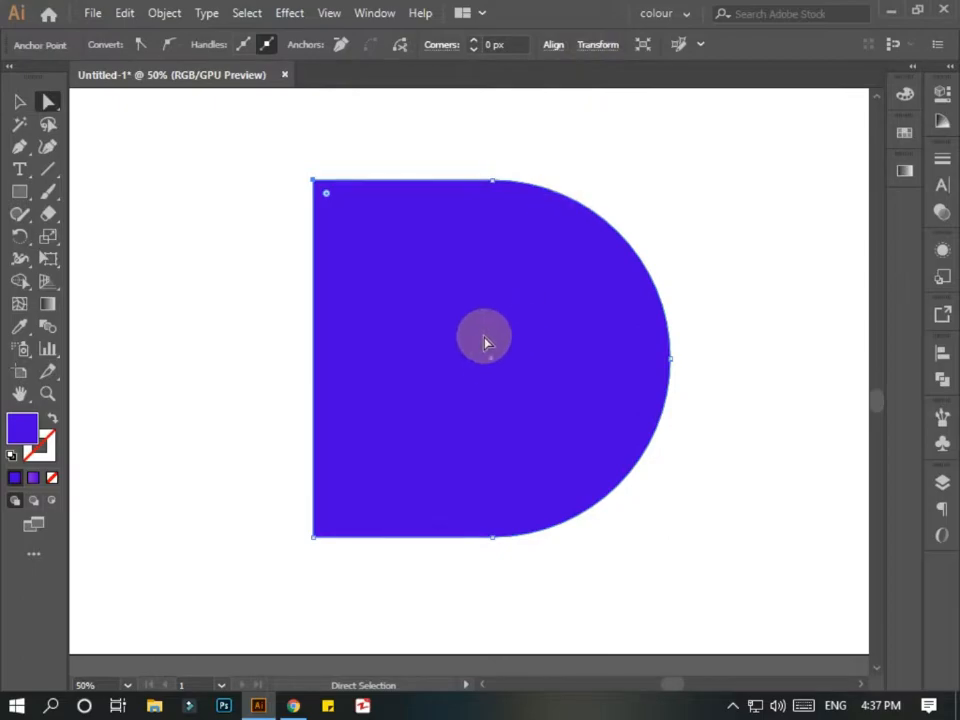
Offset the D shape's path by -100 px with Miter joins and a miter limit of 4.
click(122, 15)
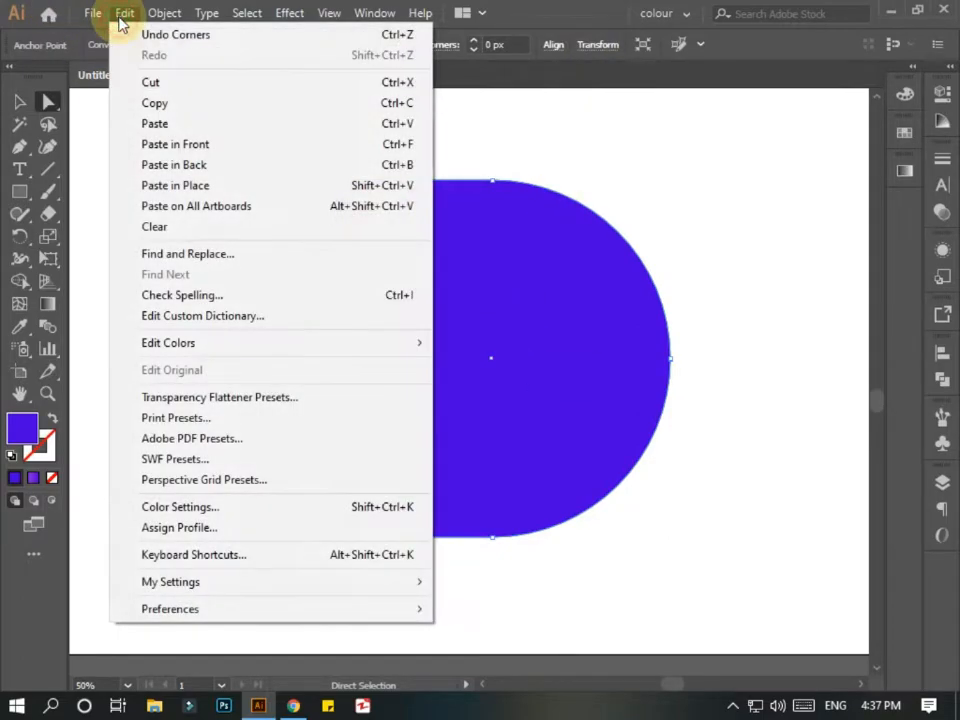
mouse_move(152, 14)
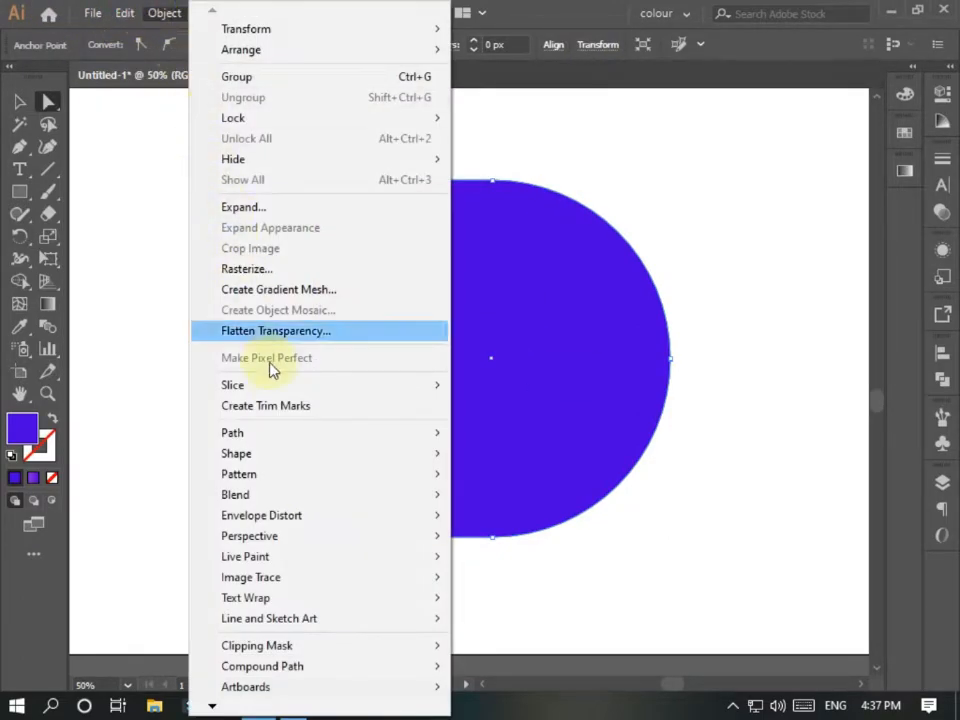
mouse_move(330, 432)
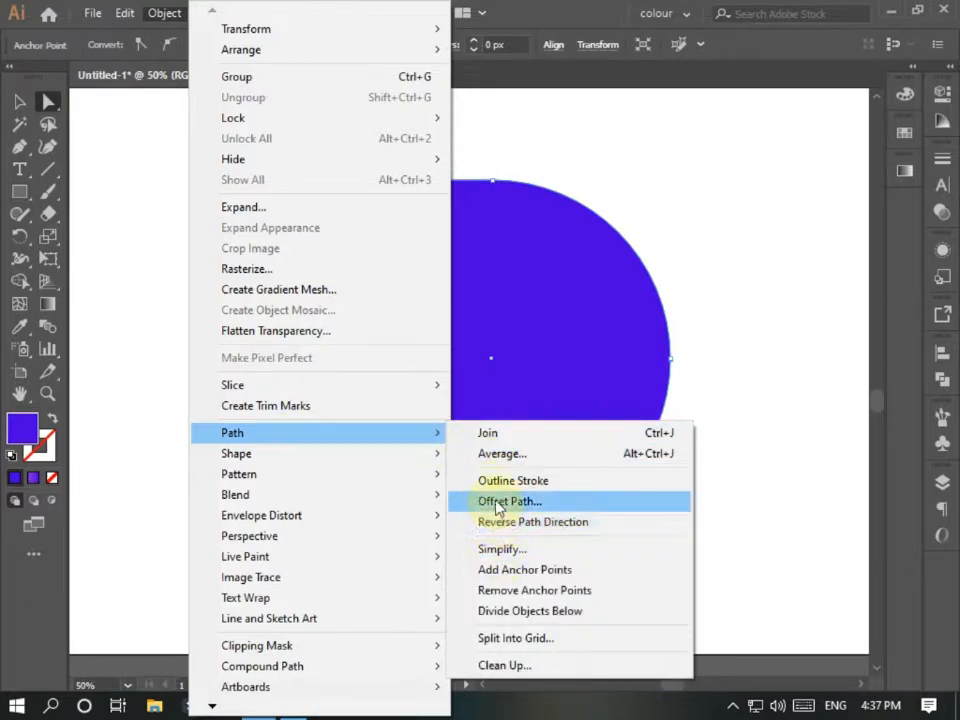
click(510, 501)
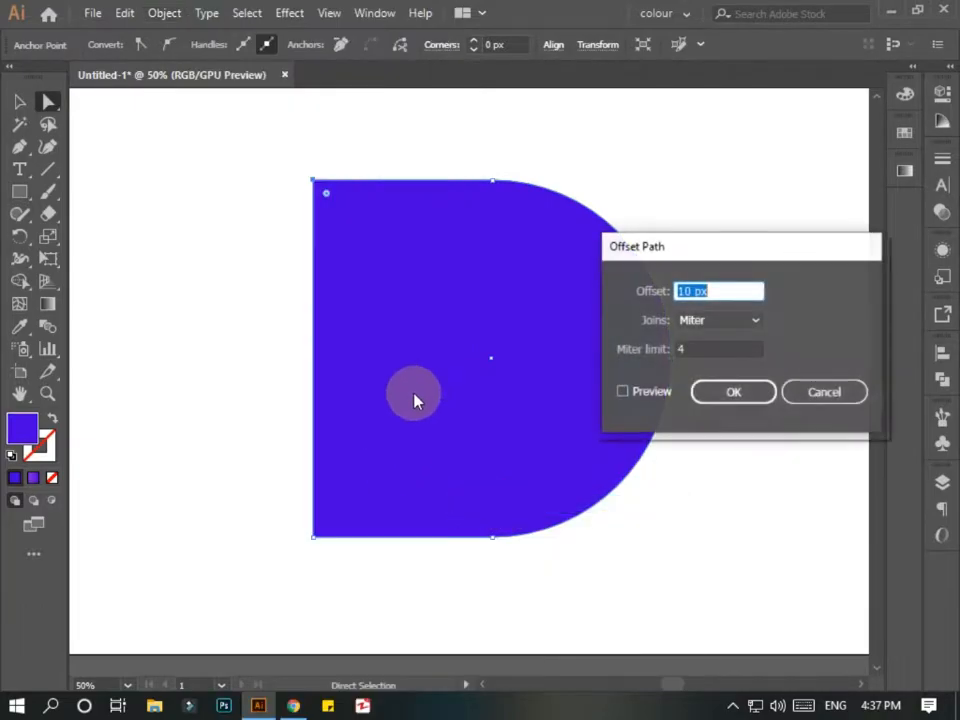
double_click(690, 291)
text(-100)
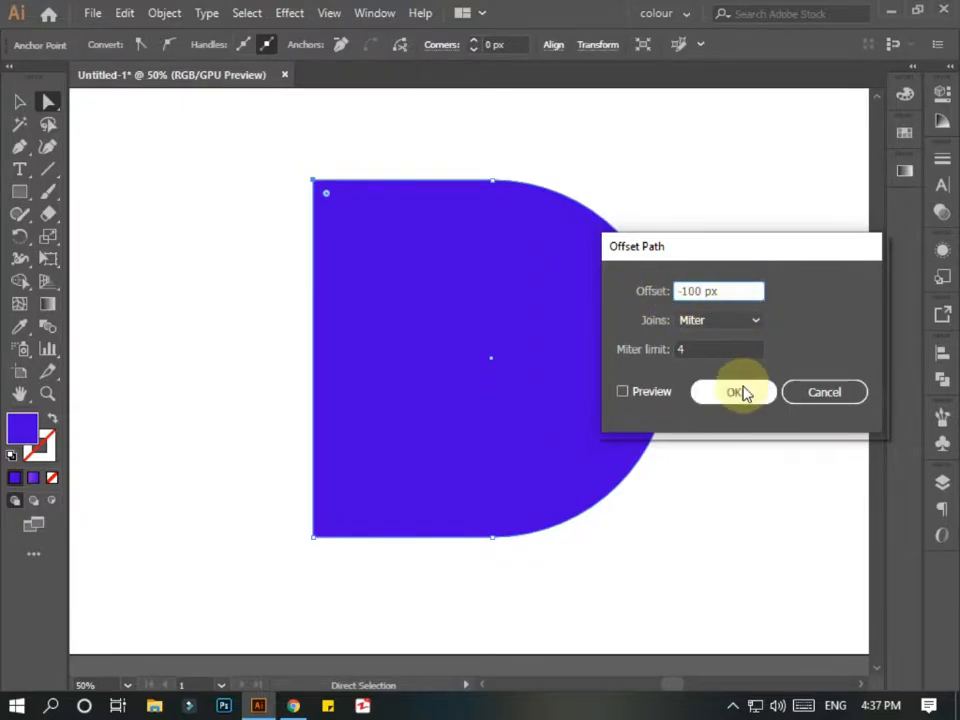
click(736, 392)
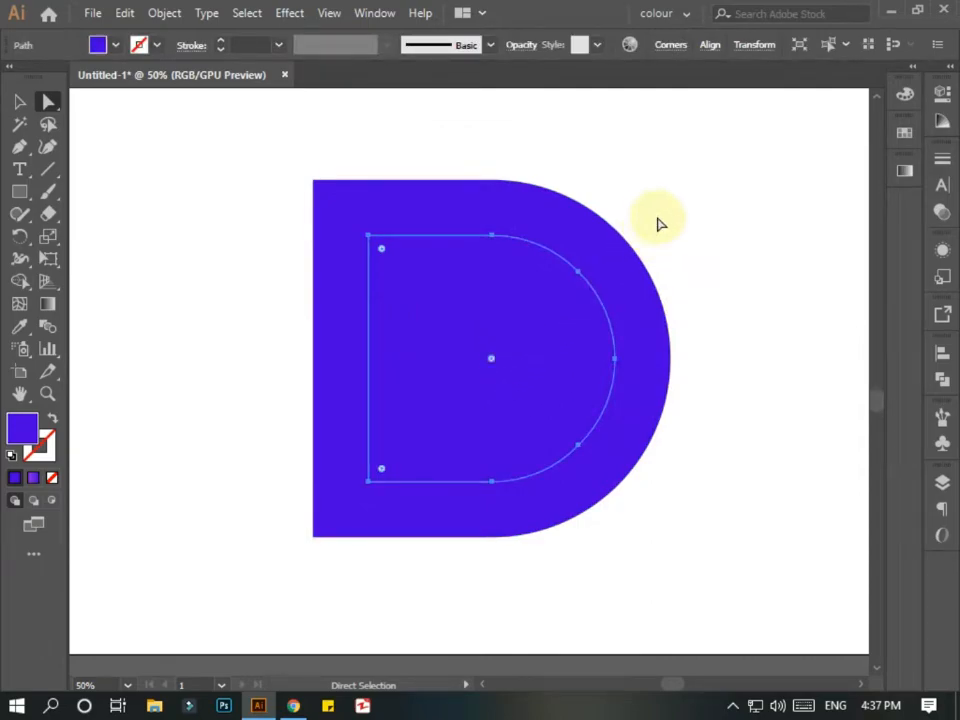
Select the outer shape and its inner offset copy and cut out the inner one with Minus Front.
click(591, 360)
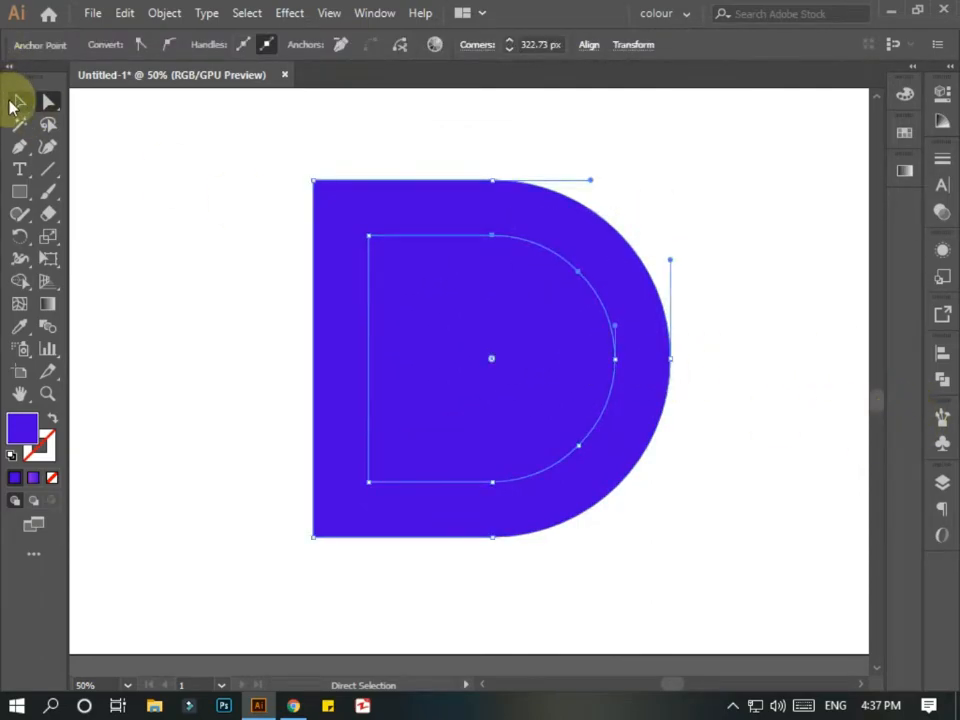
click(17, 102)
click(534, 377)
click(941, 383)
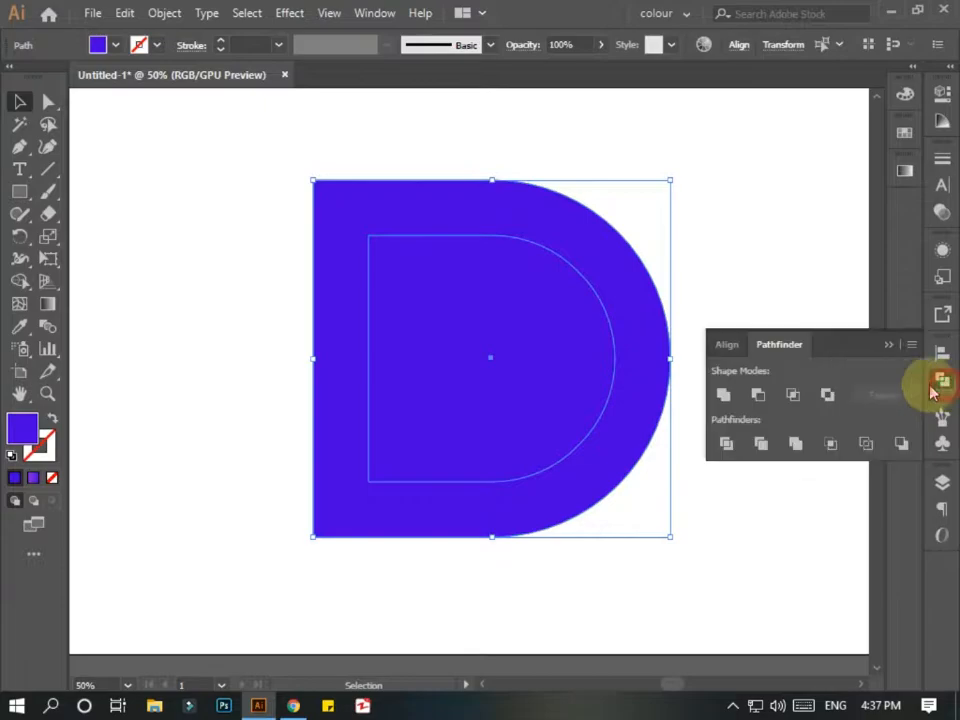
click(758, 397)
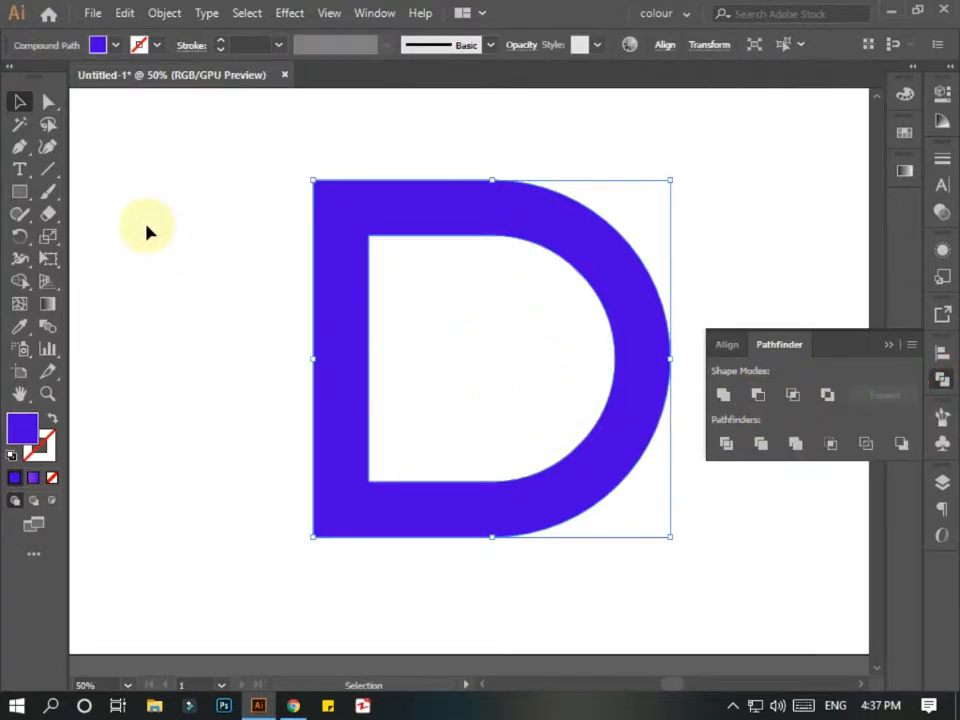
Draw a circle in the D's lower-left corner, touching its left and bottom edges and spanning about half its width.
click(205, 260)
click(326, 262)
click(21, 191)
click(92, 240)
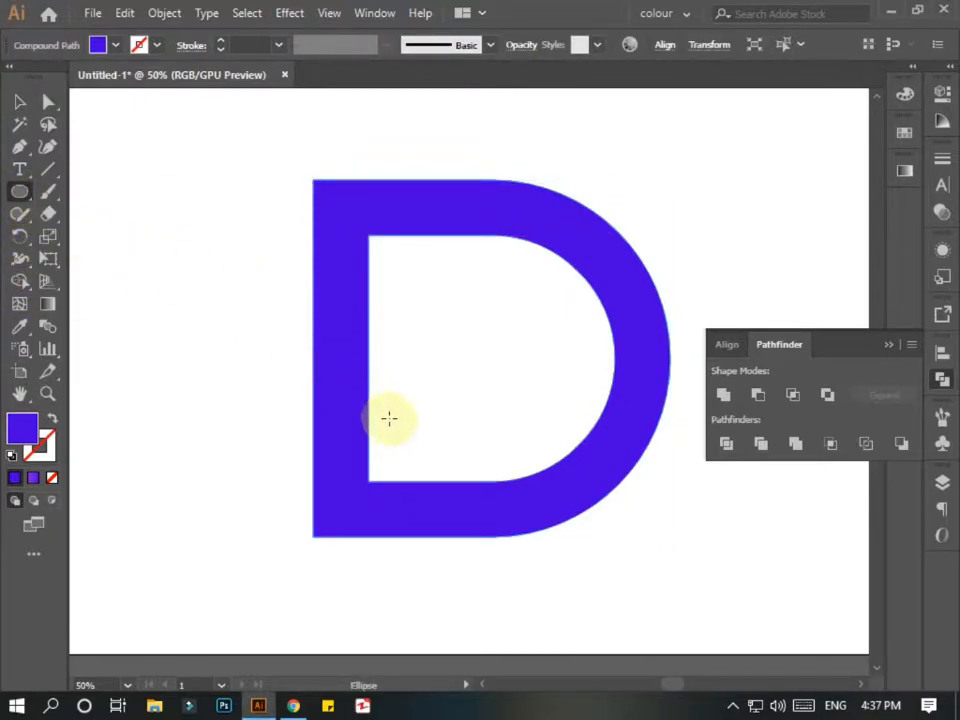
drag(385, 412, 461, 503)
drag(385, 412, 401, 451)
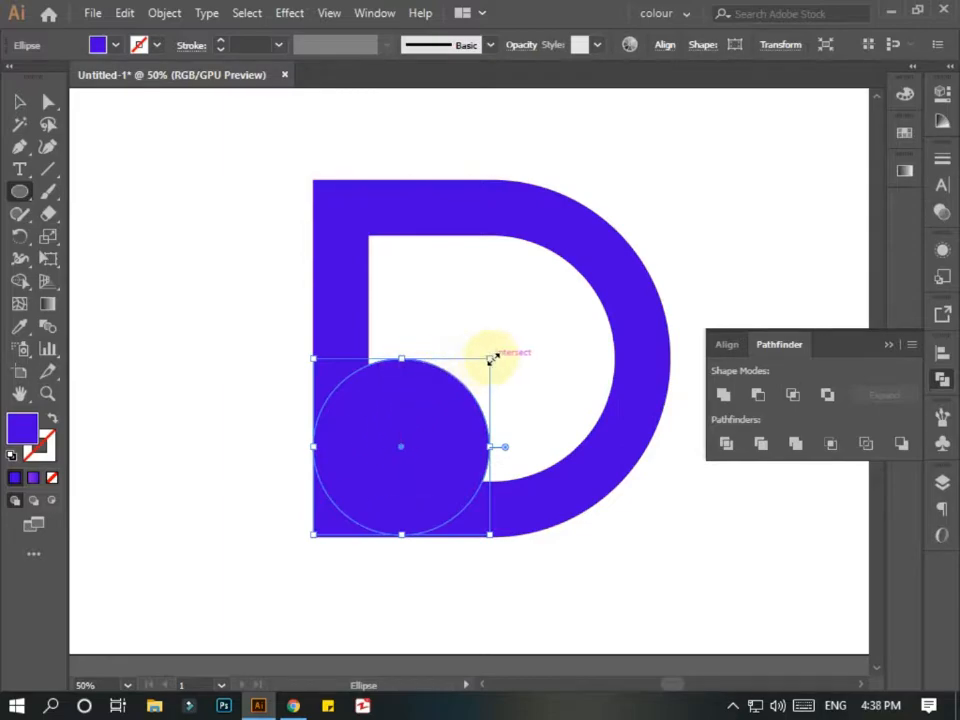
drag(489, 357, 495, 352)
drag(403, 440, 407, 446)
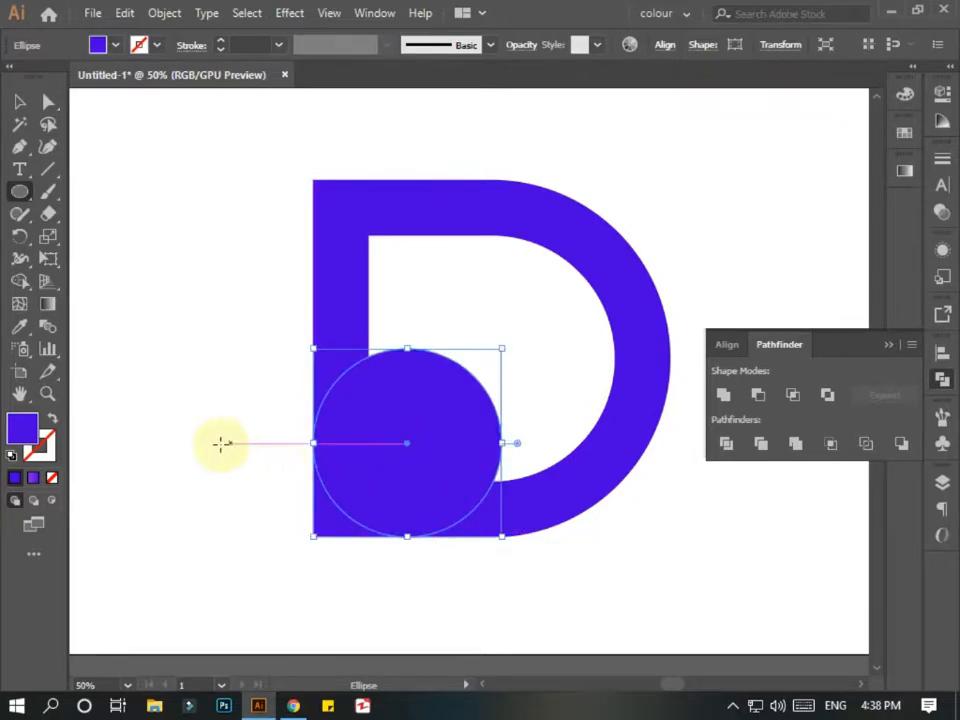
Change the circle's fill to magenta by shifting the hue.
double_click(25, 430)
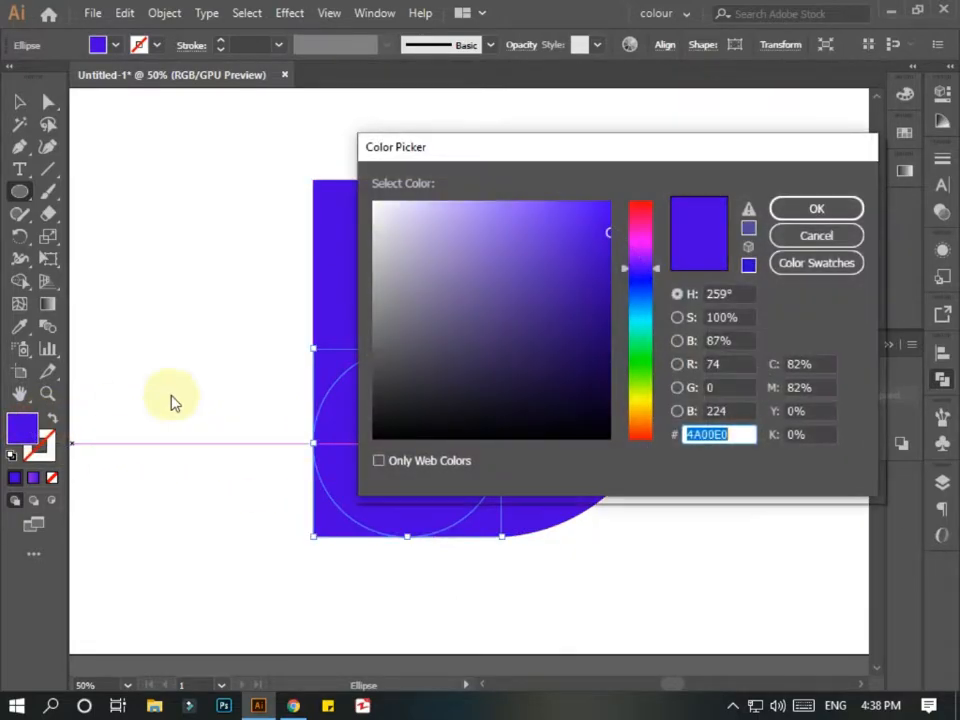
drag(622, 268, 628, 244)
click(816, 208)
drag(407, 450, 407, 452)
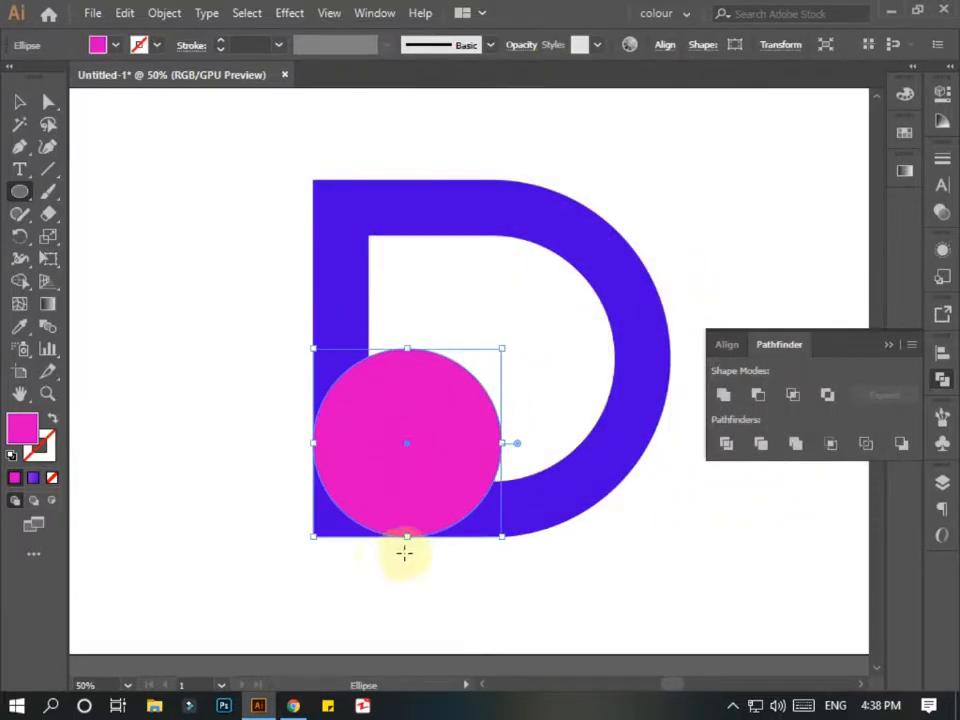
Split the overlapping D and circle with Pathfinder Divide and ungroup the resulting pieces.
click(17, 100)
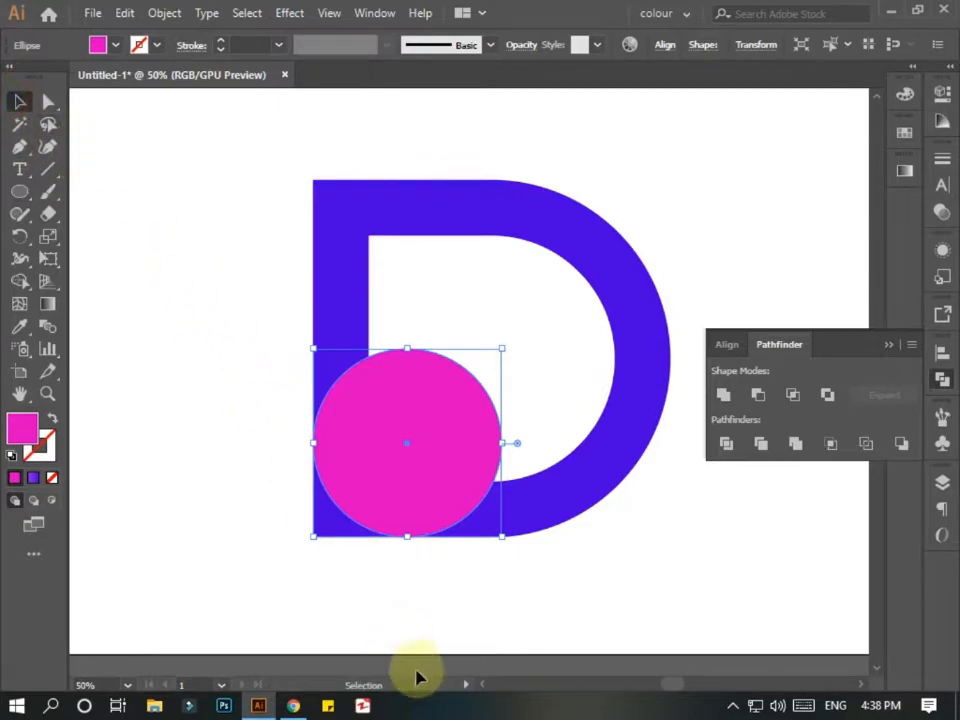
drag(420, 576, 714, 286)
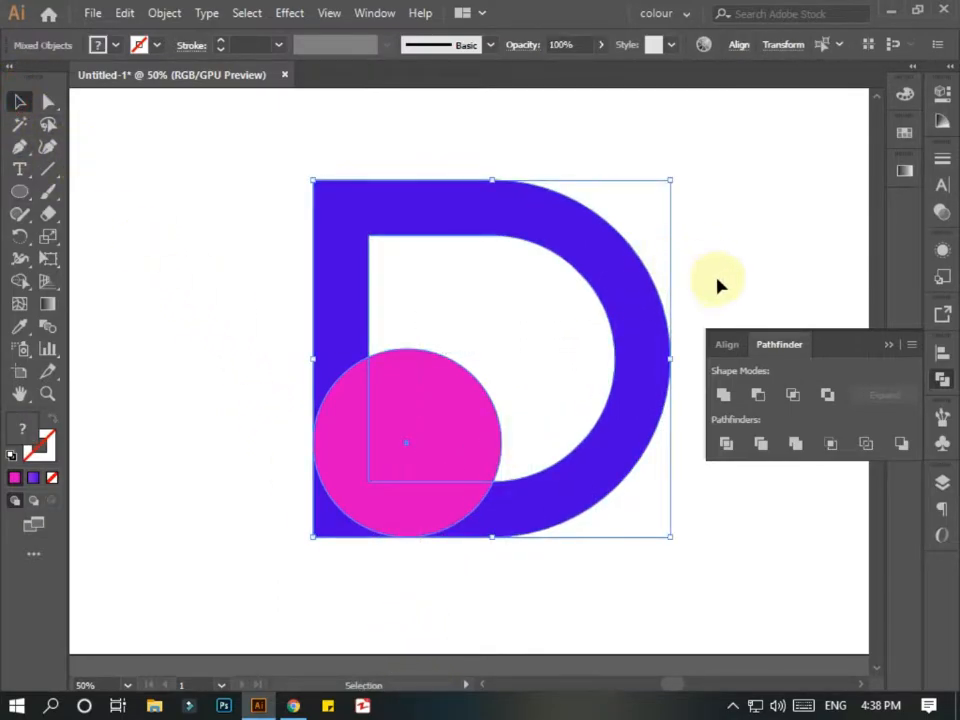
click(726, 445)
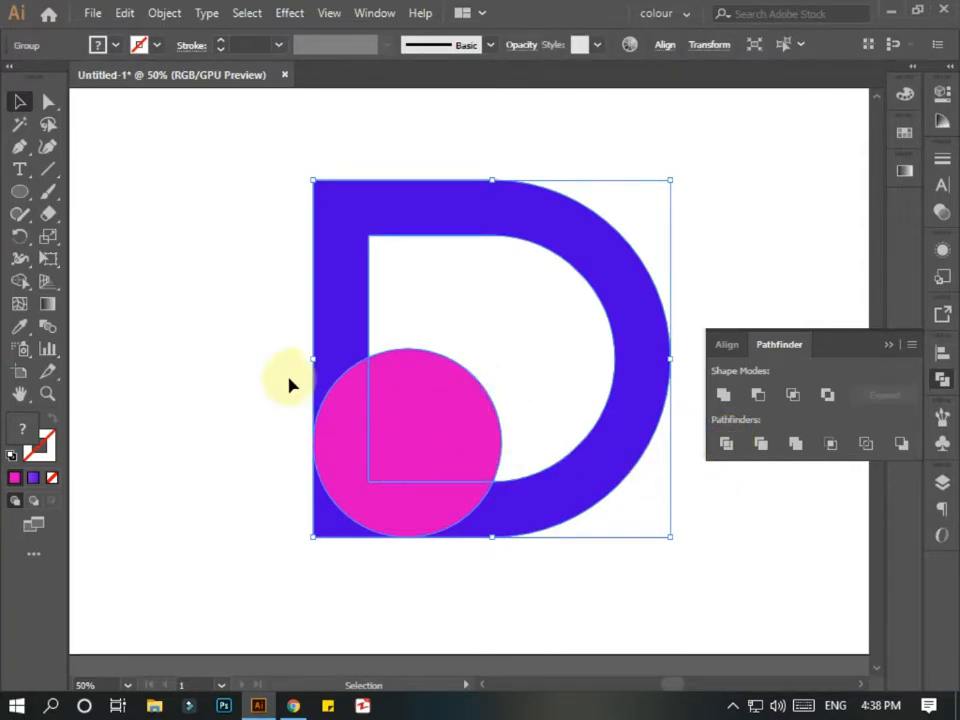
click(523, 448)
click(446, 433)
mouse_move(435, 429)
mouse_down()
mouse_move(445, 415)
mouse_move(432, 428)
mouse_up()
right_click(432, 428)
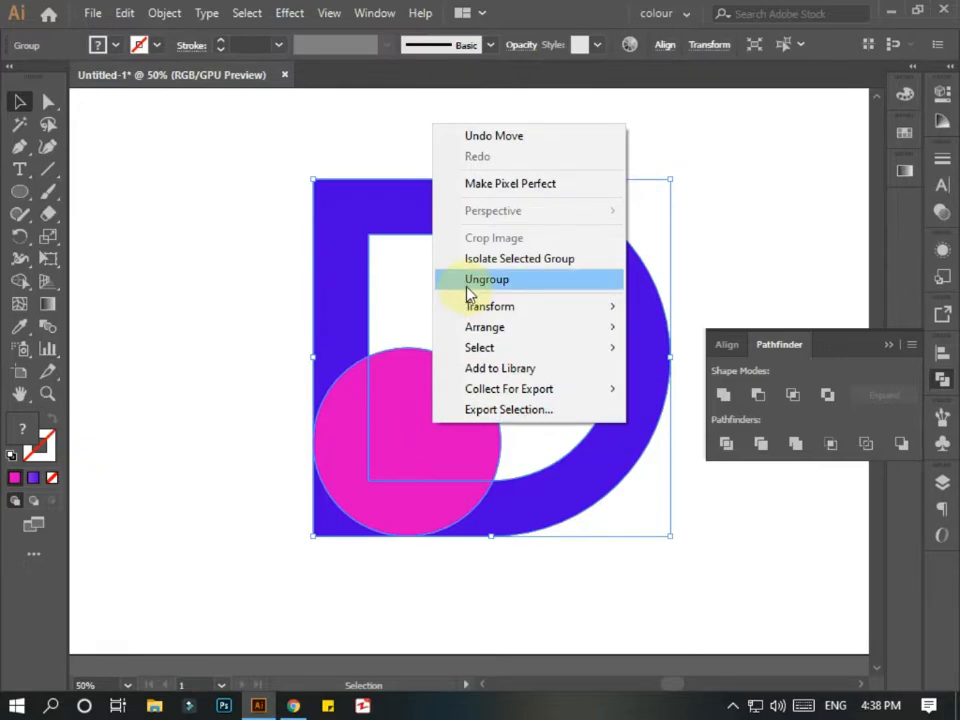
click(466, 279)
Delete the magenta piece of the circle that lies inside the D's opening.
click(475, 375)
click(461, 407)
drag(461, 407, 537, 337)
key(Delete)
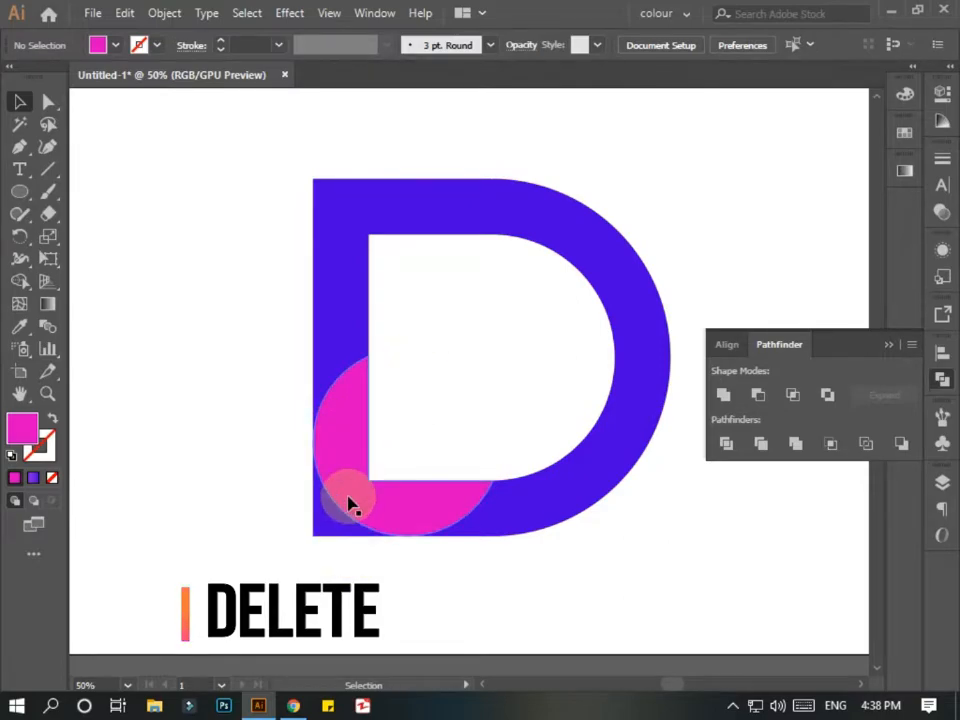
Unite the D's lower-left corner pieces into one shape and scale it down slightly about its centre to leave a thin gap.
drag(358, 553, 514, 399)
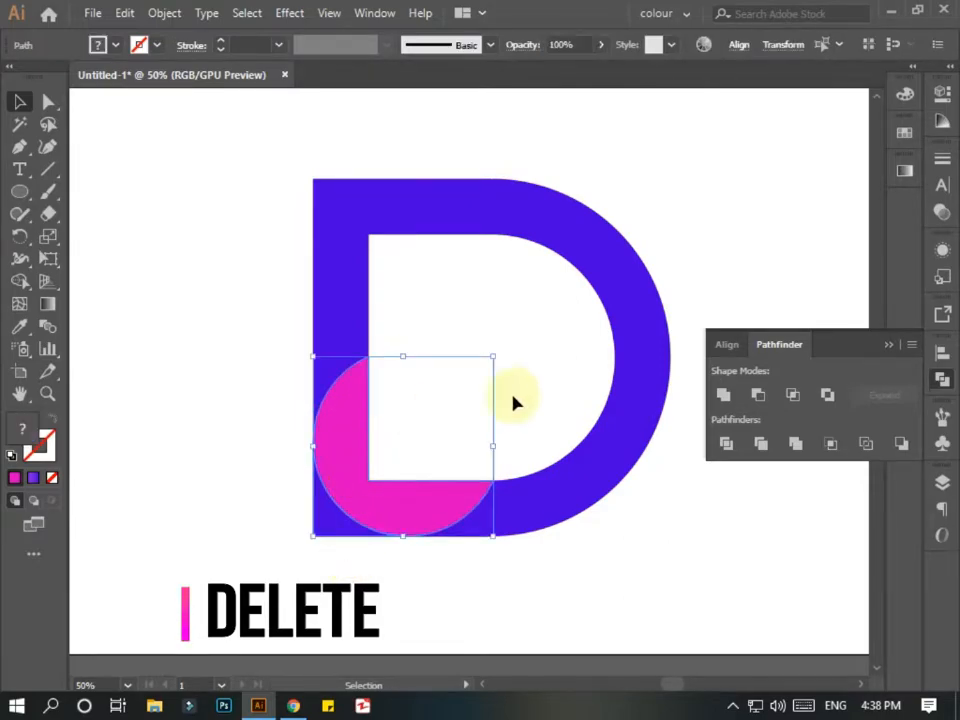
click(724, 397)
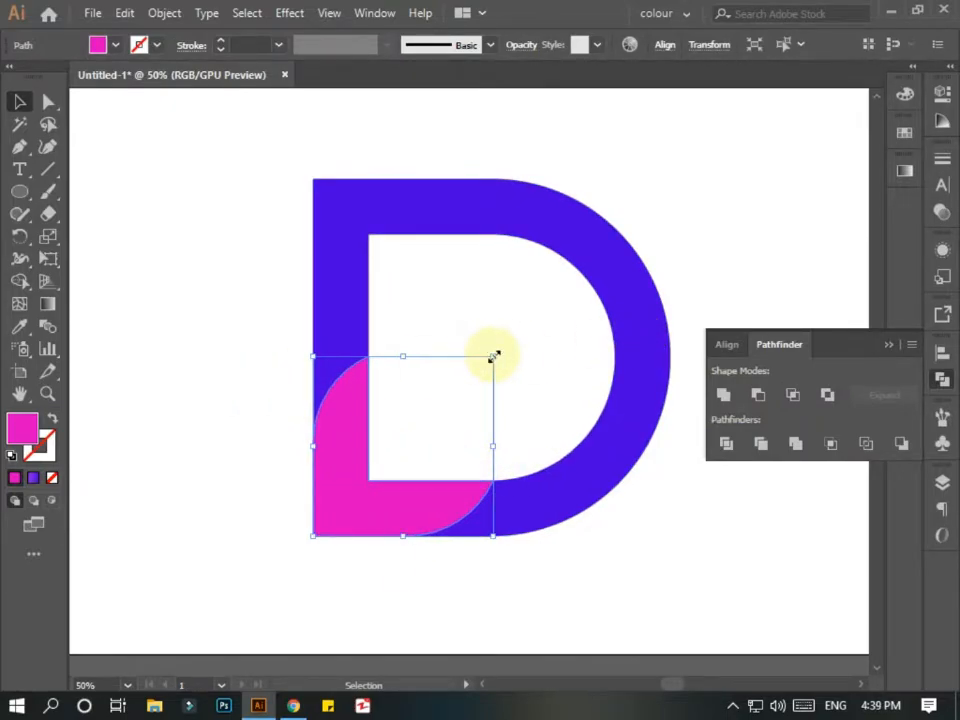
drag(492, 355, 489, 364)
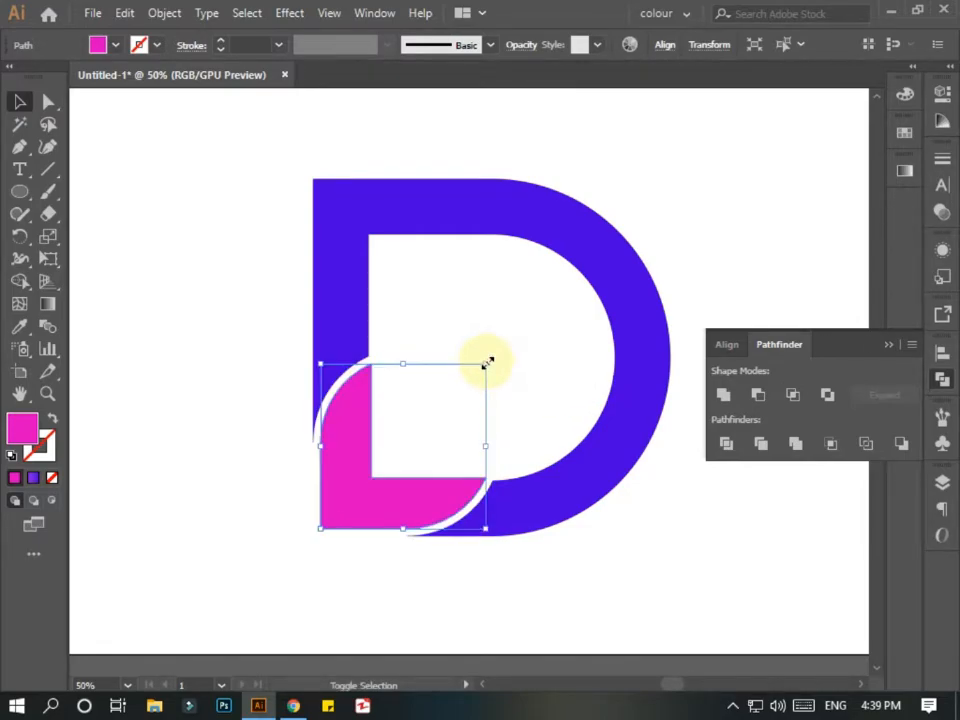
click(390, 556)
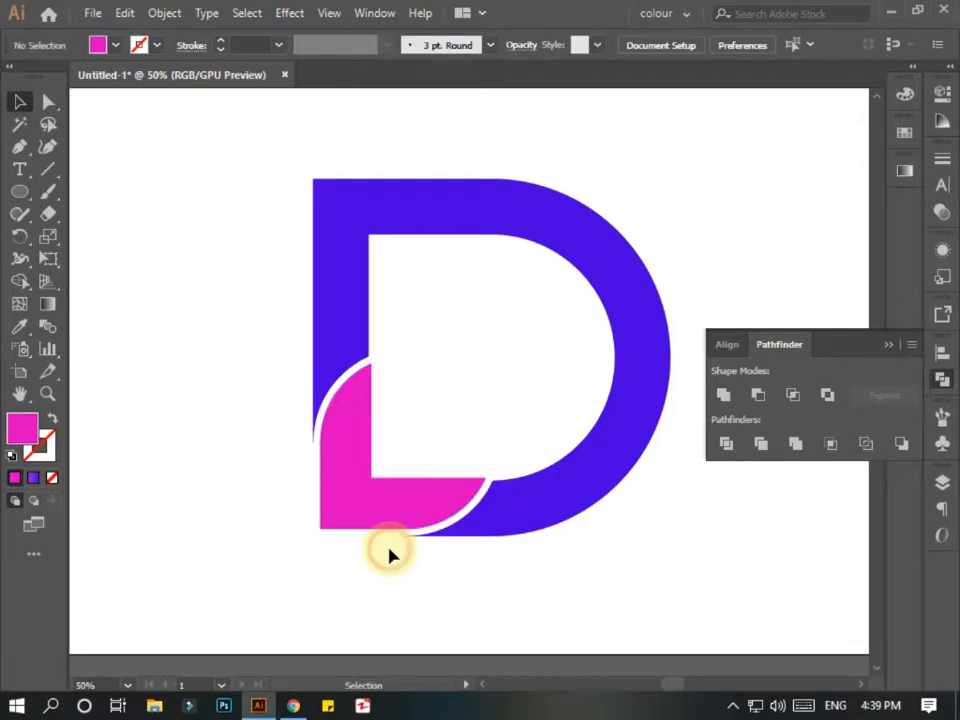
Delete the leftover unfilled piece inside the D's opening.
click(465, 367)
key(Delete)
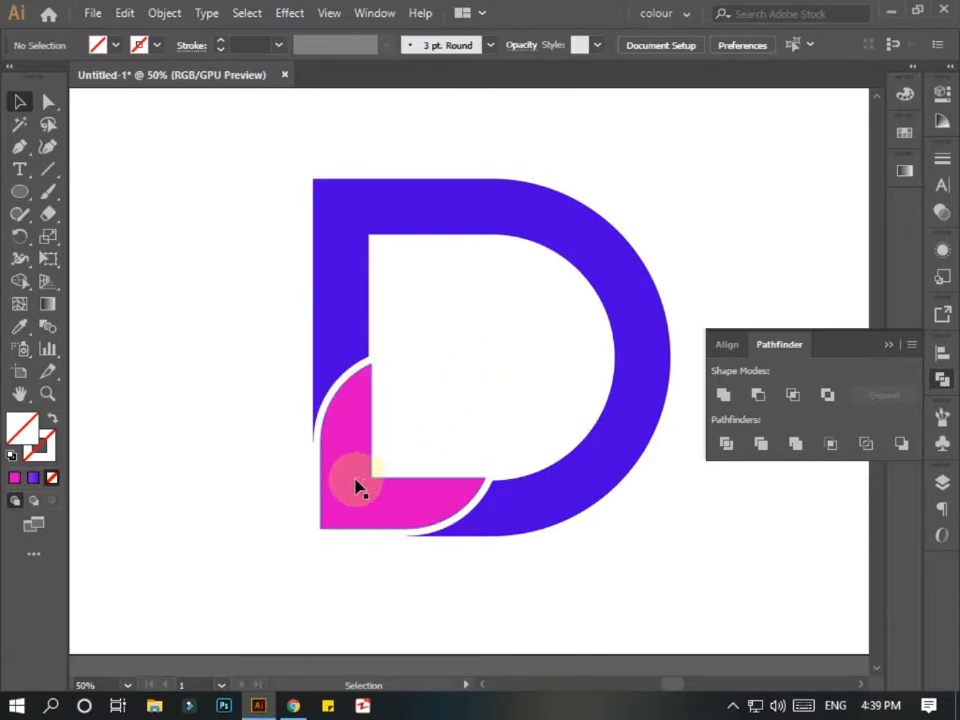
click(338, 413)
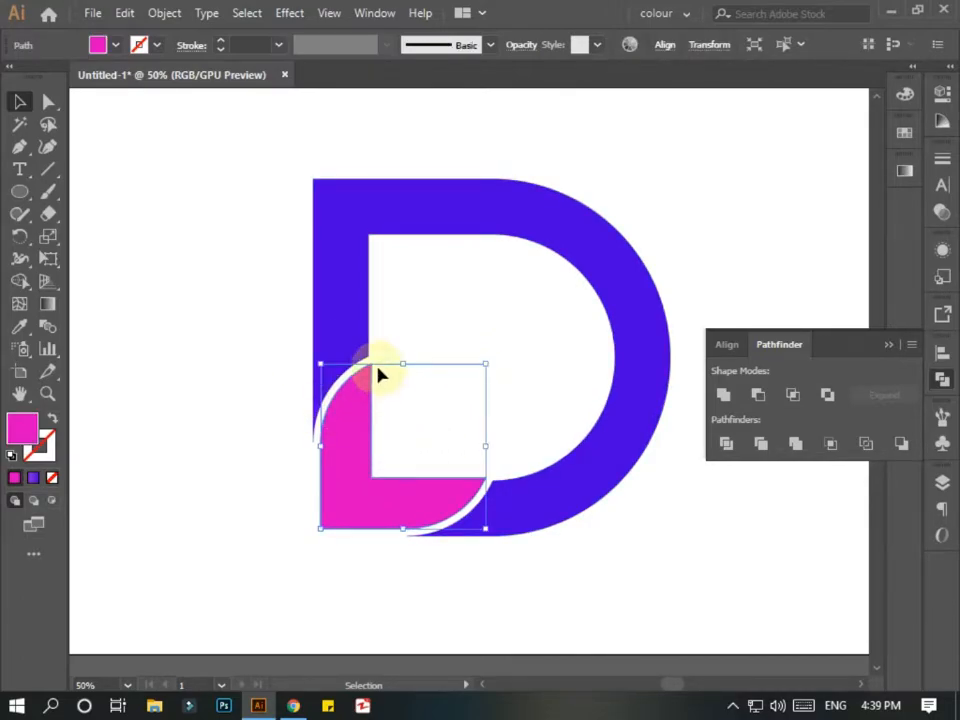
Fill the main D shape with the #8E2DE2 to #4A00E0 gradient sampled from the purple swatch using the Eyedropper.
click(360, 215)
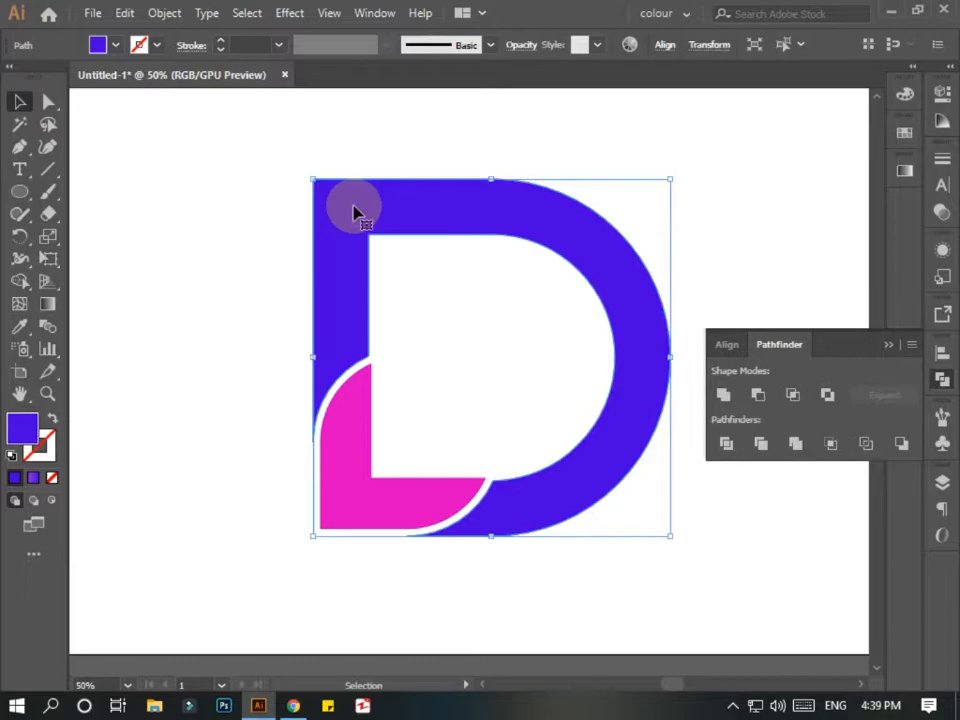
click(888, 346)
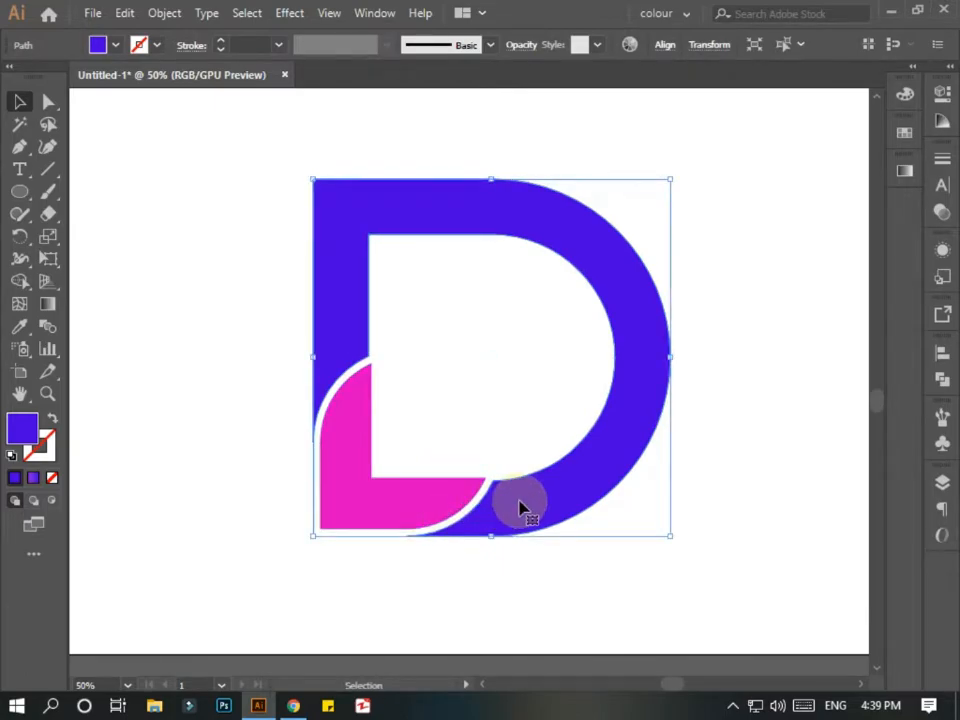
key(ctrl+minus)
scroll(371, 366, up, 4)
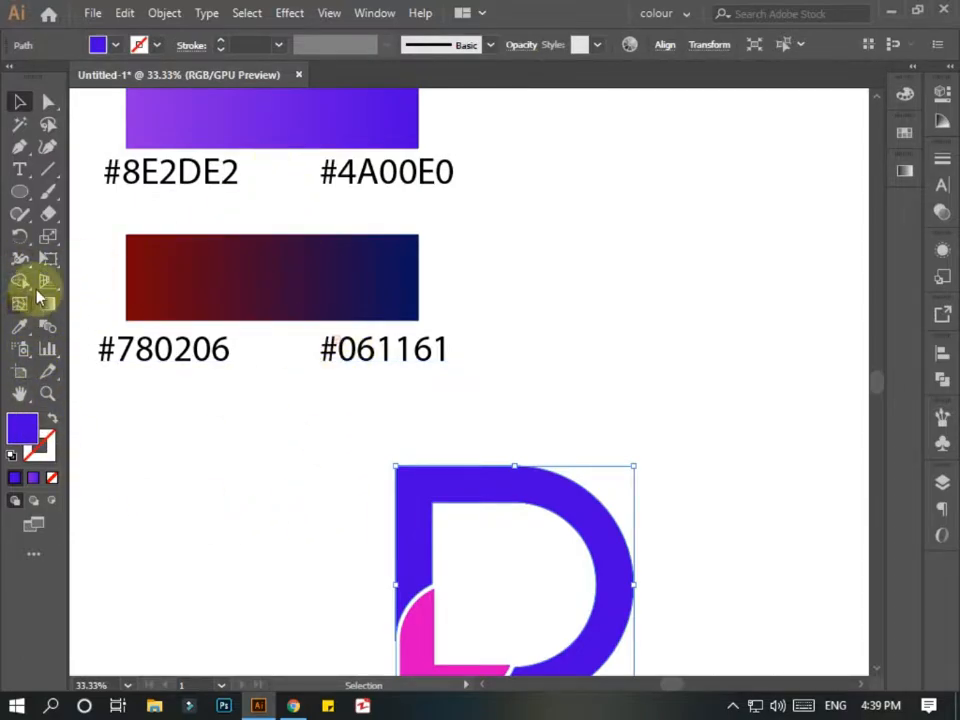
click(19, 326)
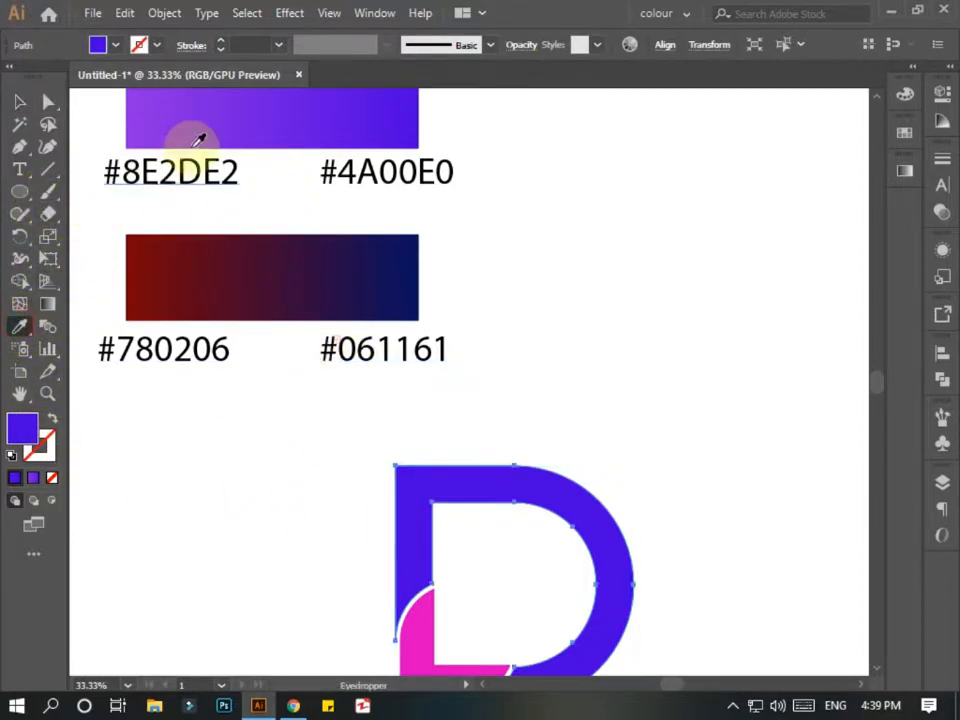
click(253, 119)
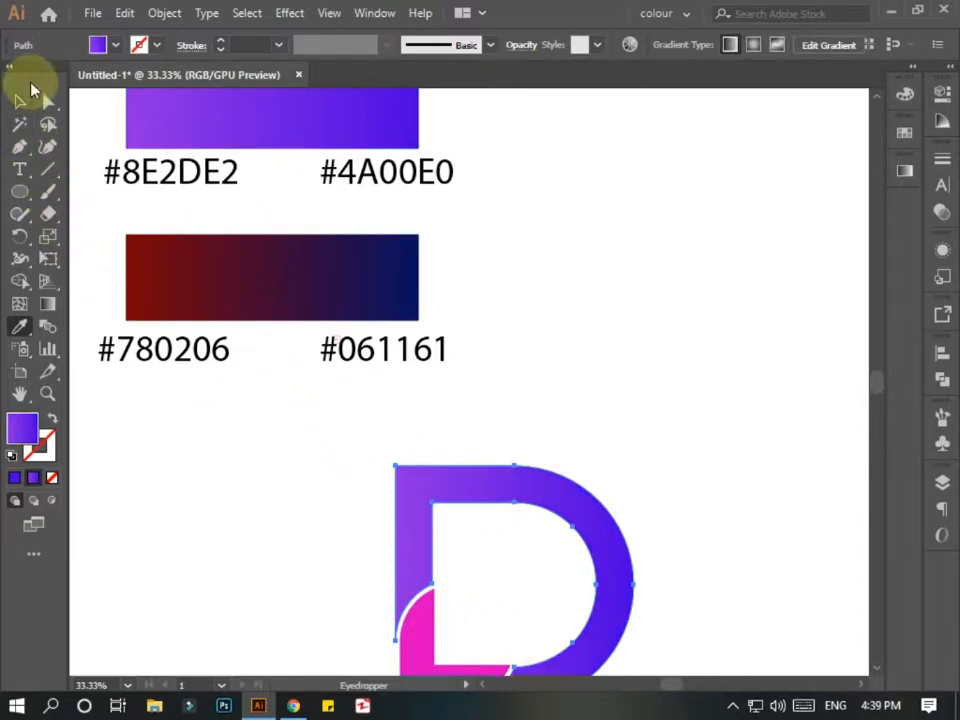
Fill the magenta corner piece with the #780206 to #061161 gradient sampled from the red-blue swatch using the Eyedropper.
click(19, 101)
click(420, 630)
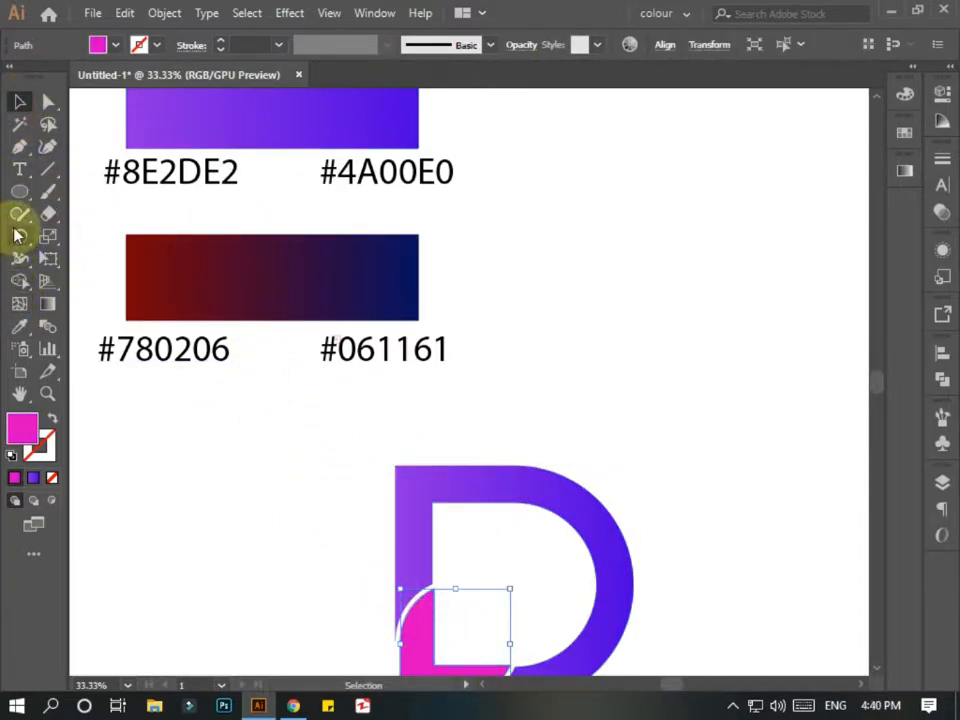
click(20, 325)
click(193, 279)
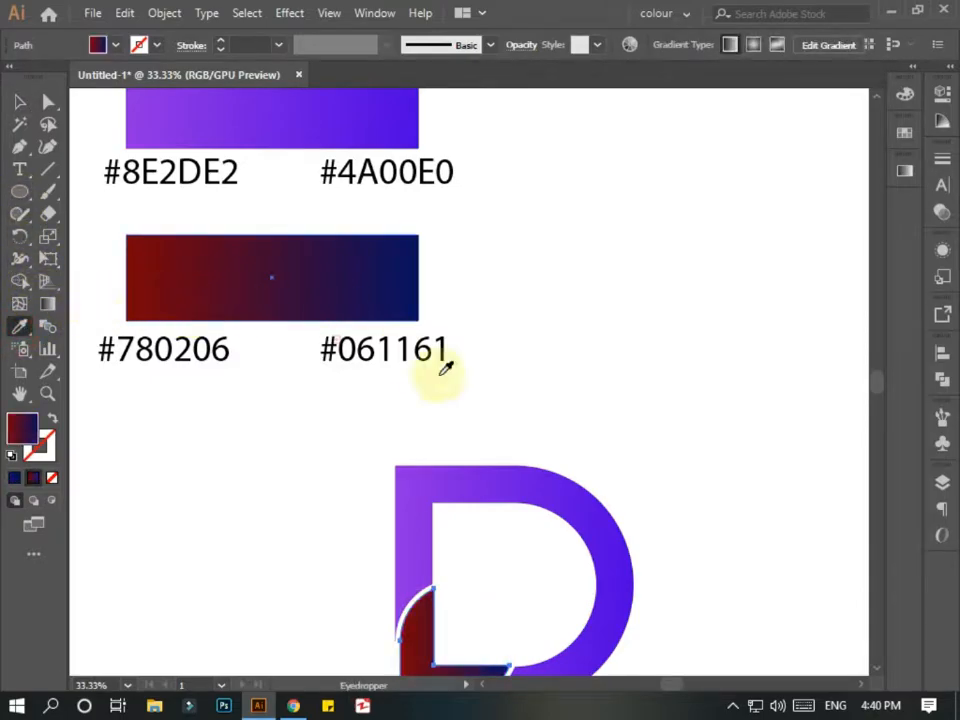
Redirect the main D shape's purple gradient diagonally, from its upper-right outer edge to the inside corner of the red-blue piece.
click(19, 101)
scroll(521, 619, down, 3)
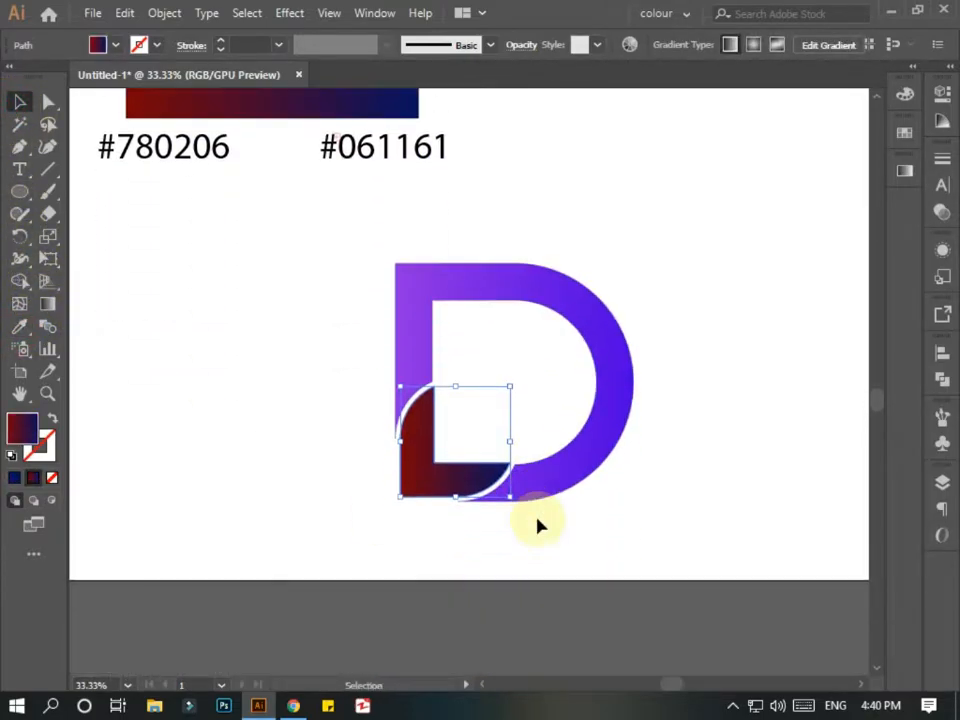
key(ctrl+plus)
key(ctrl+plus)
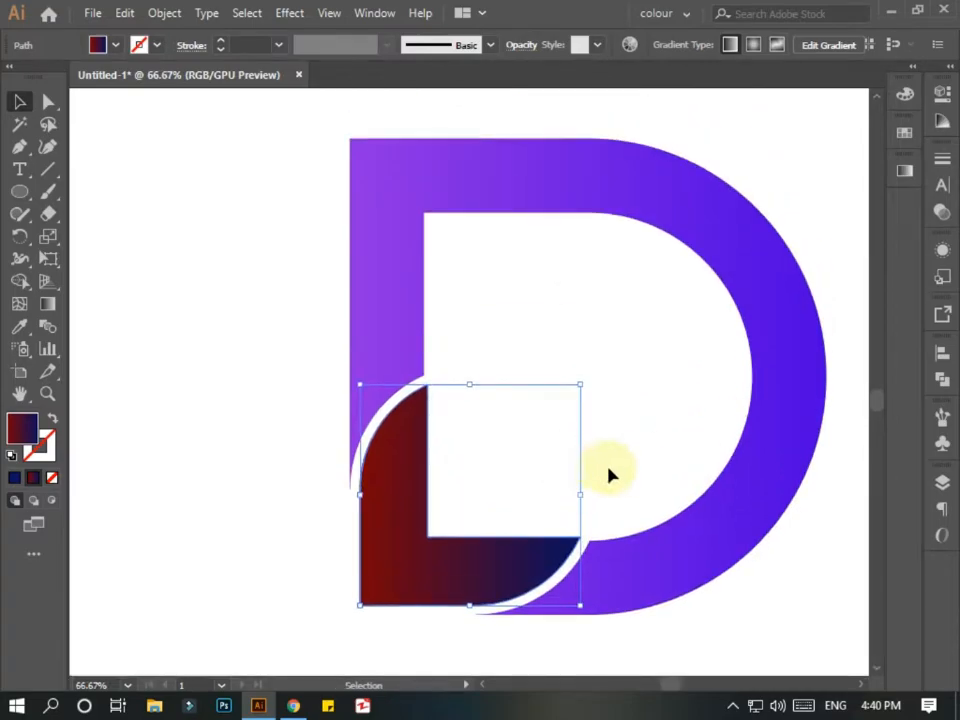
click(681, 219)
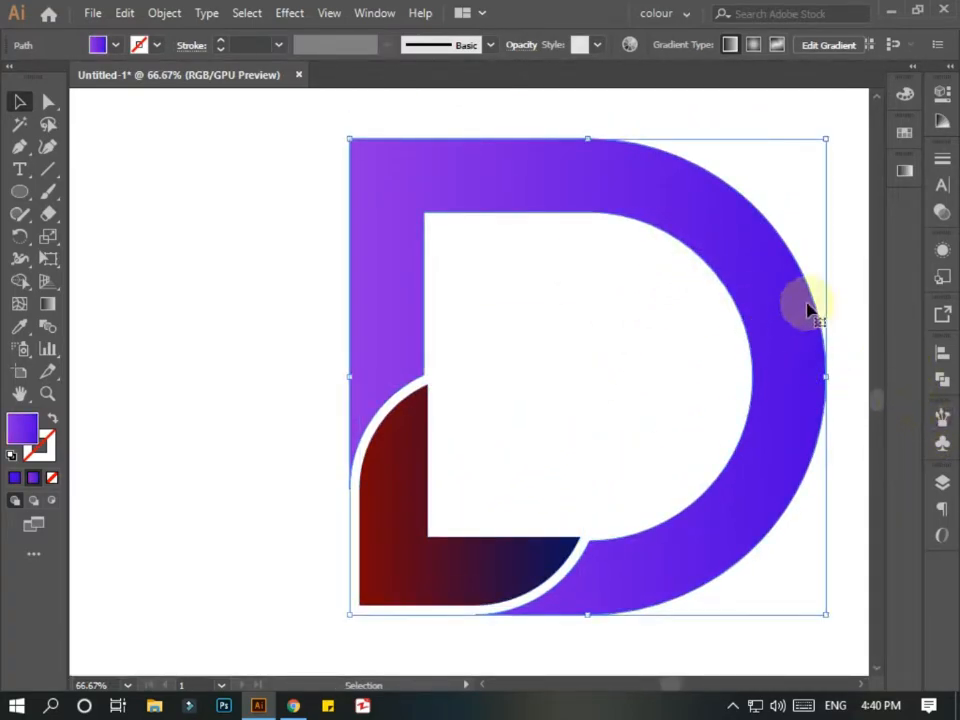
click(47, 303)
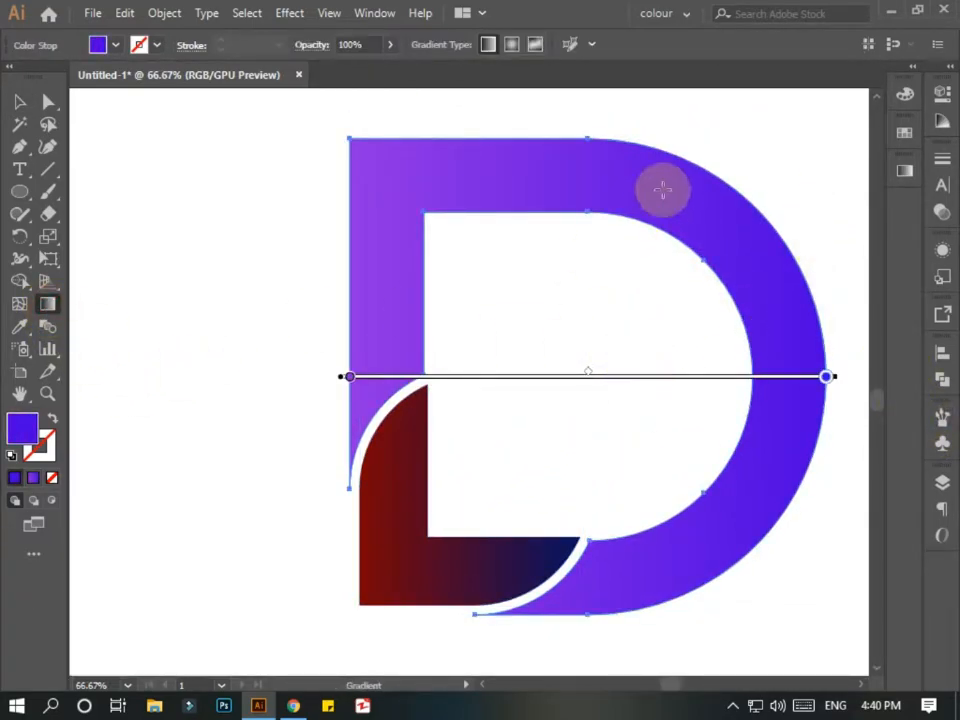
drag(811, 117, 468, 524)
mouse_move(641, 321)
mouse_down()
mouse_move(572, 285)
mouse_move(501, 416)
mouse_move(541, 357)
mouse_up()
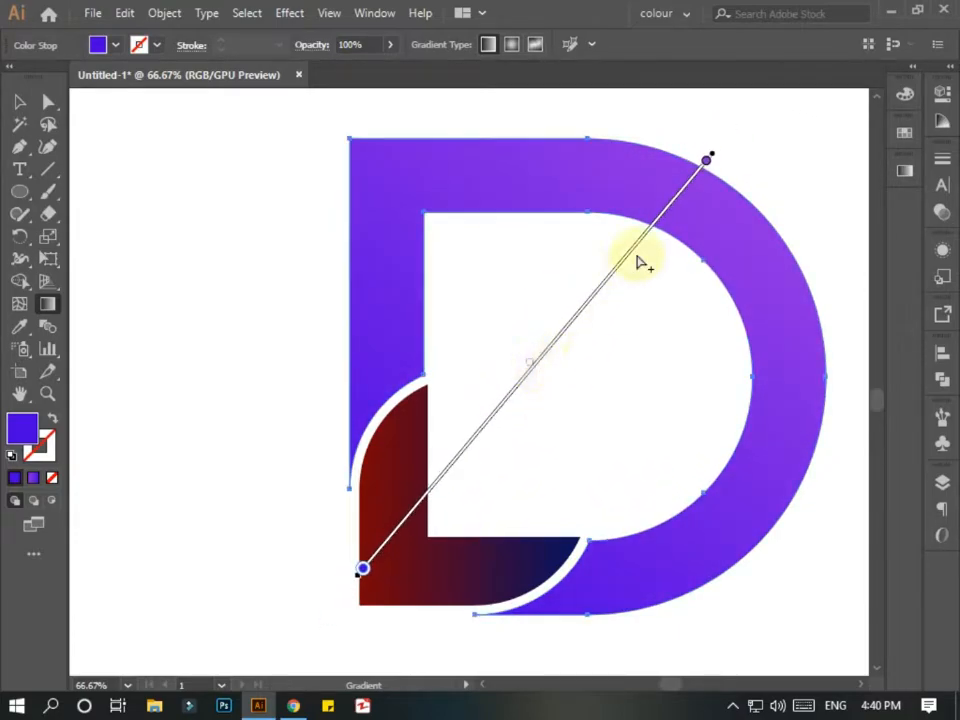
drag(699, 138, 433, 539)
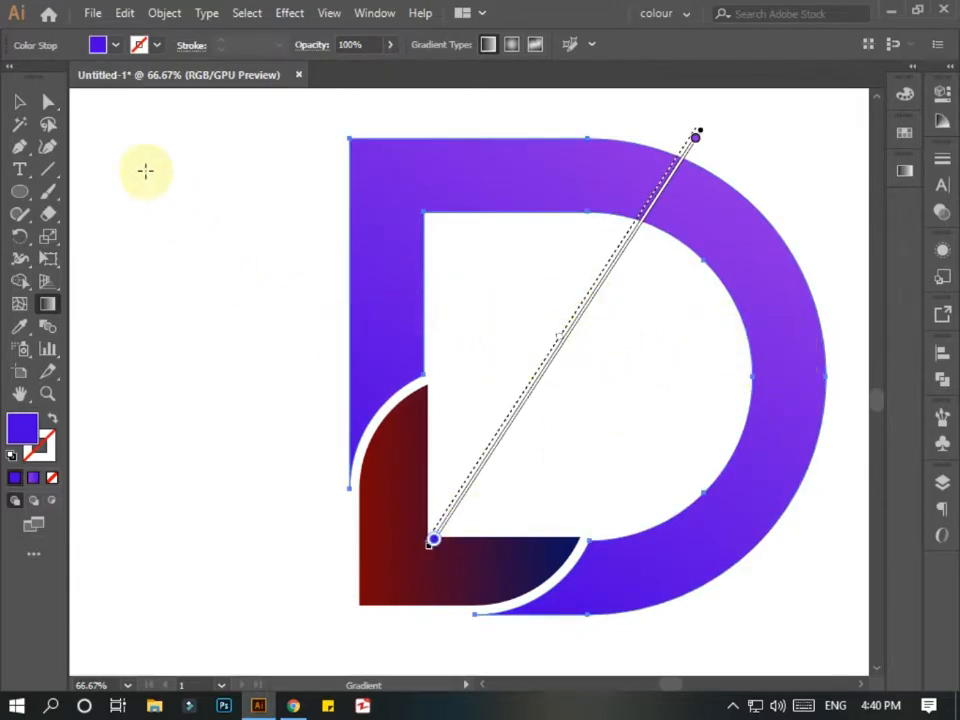
Start a Transform effect on the red-blue corner piece with horizontal and vertical scale at 80%.
click(20, 101)
click(478, 576)
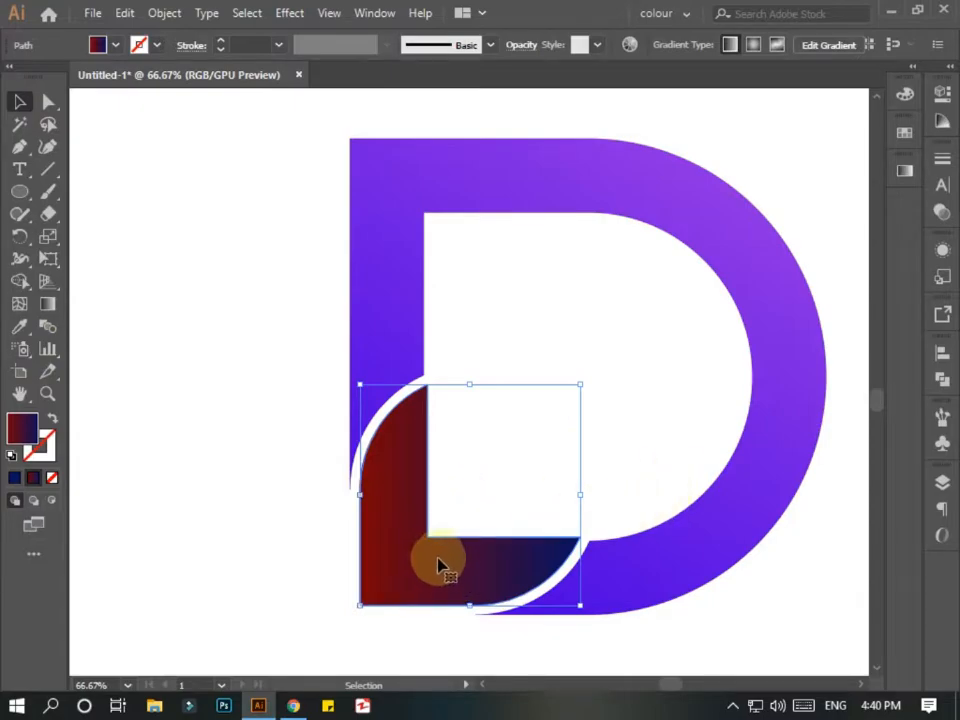
click(160, 13)
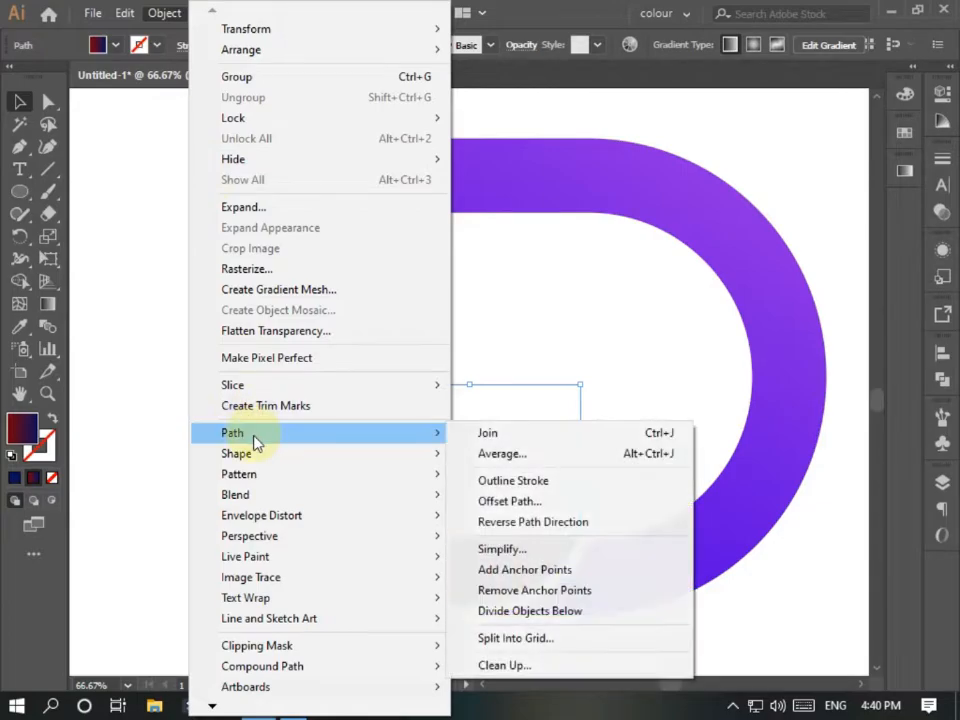
click(163, 14)
click(274, 13)
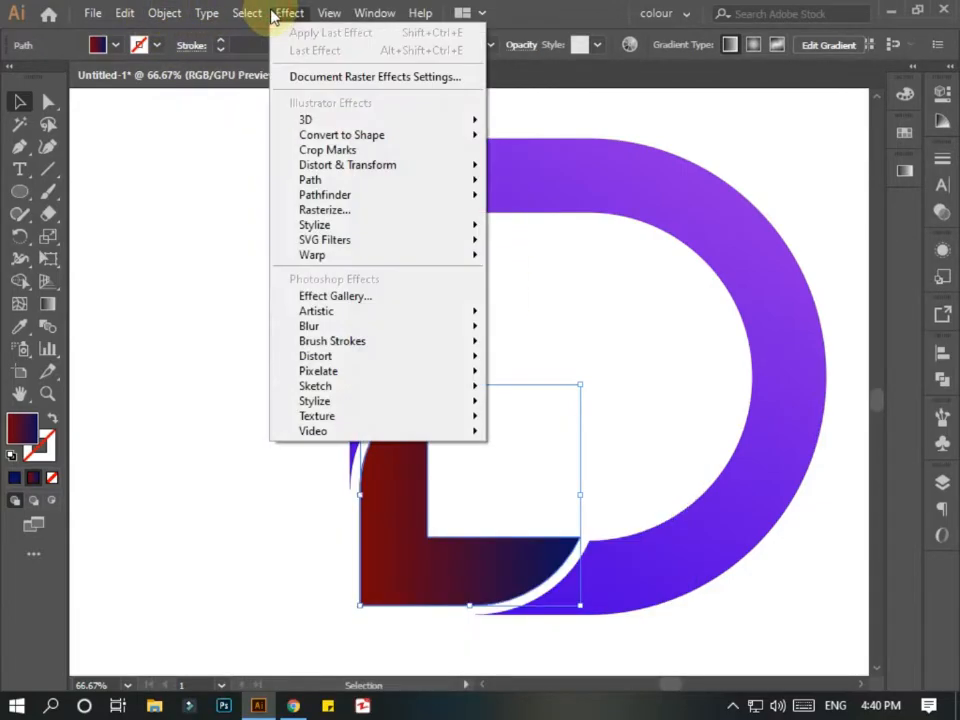
mouse_move(324, 184)
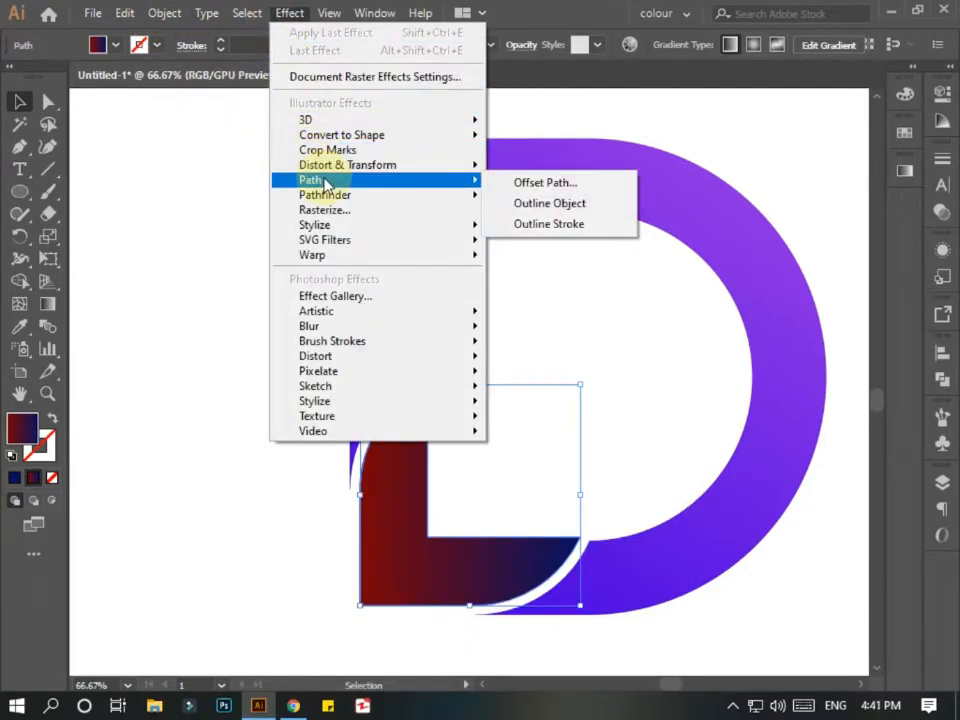
mouse_move(360, 167)
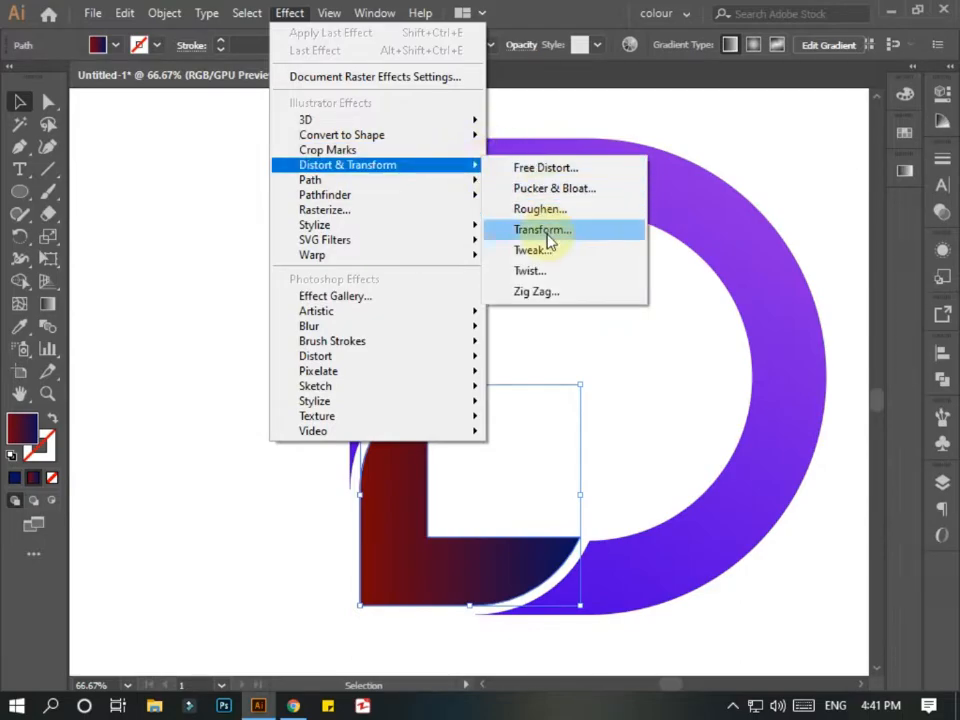
click(548, 232)
drag(857, 92, 795, 117)
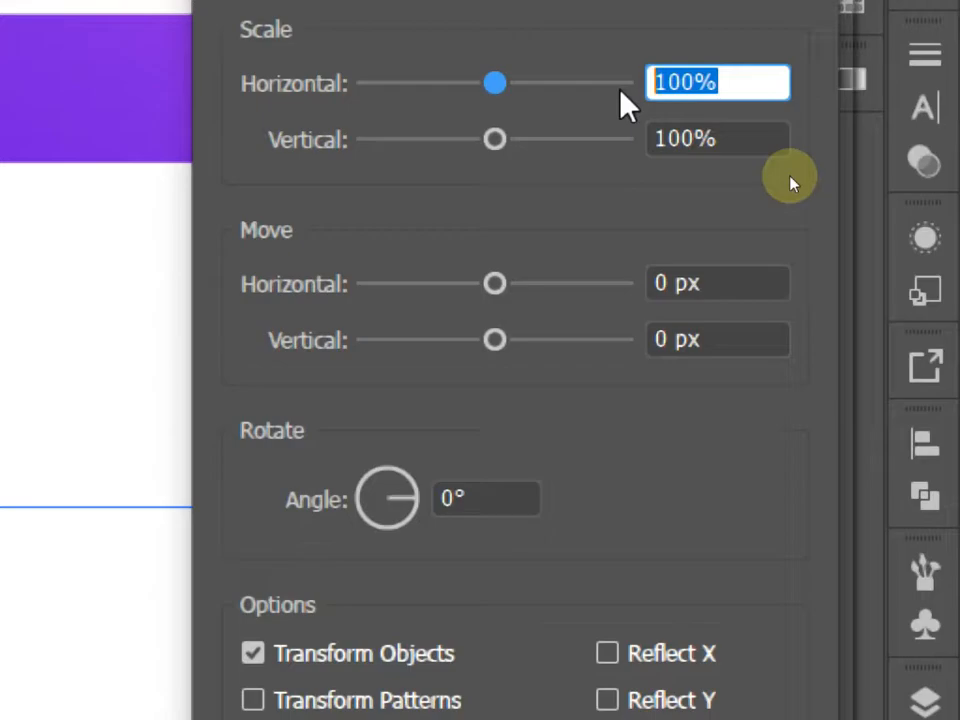
text(80)
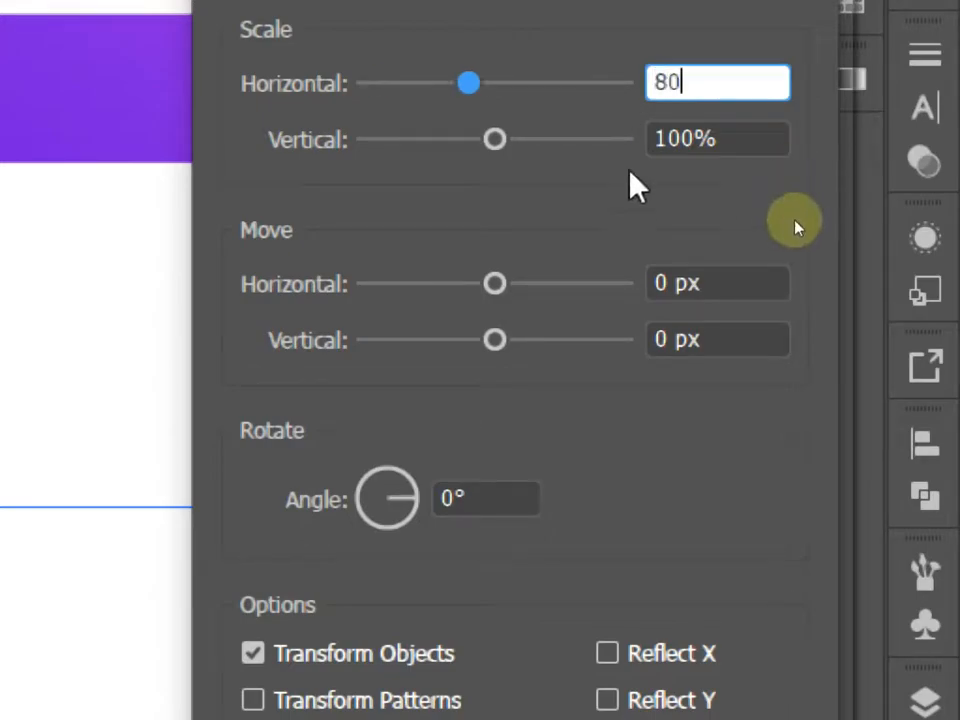
double_click(686, 137)
text(8)
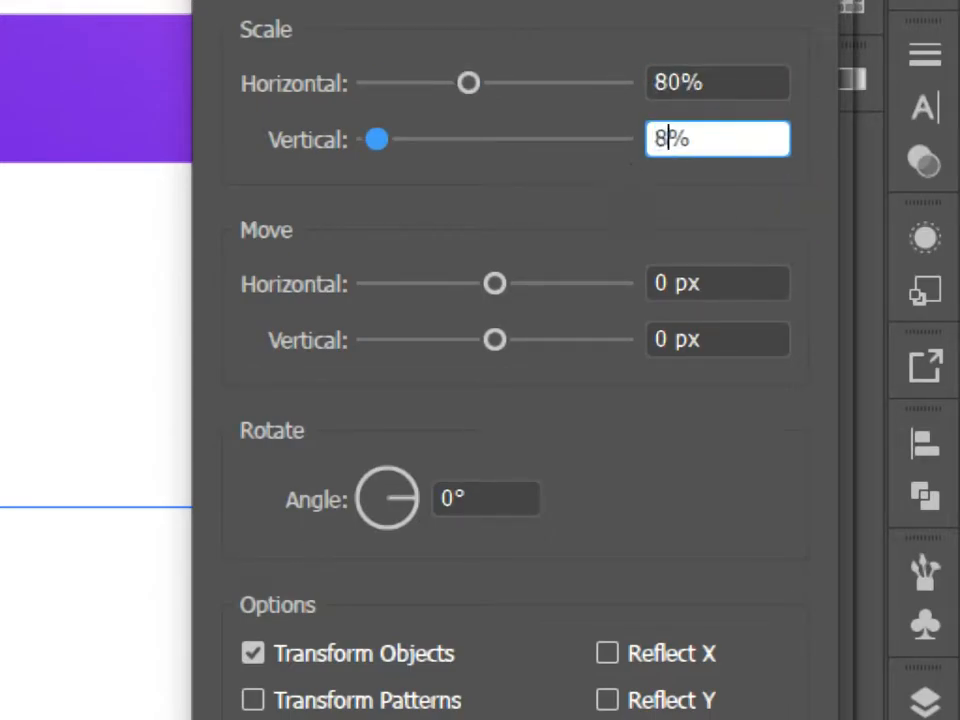
text(0)
Set the Transform effect's move to 120 px horizontally and -120 px vertically.
double_click(671, 280)
text(1)
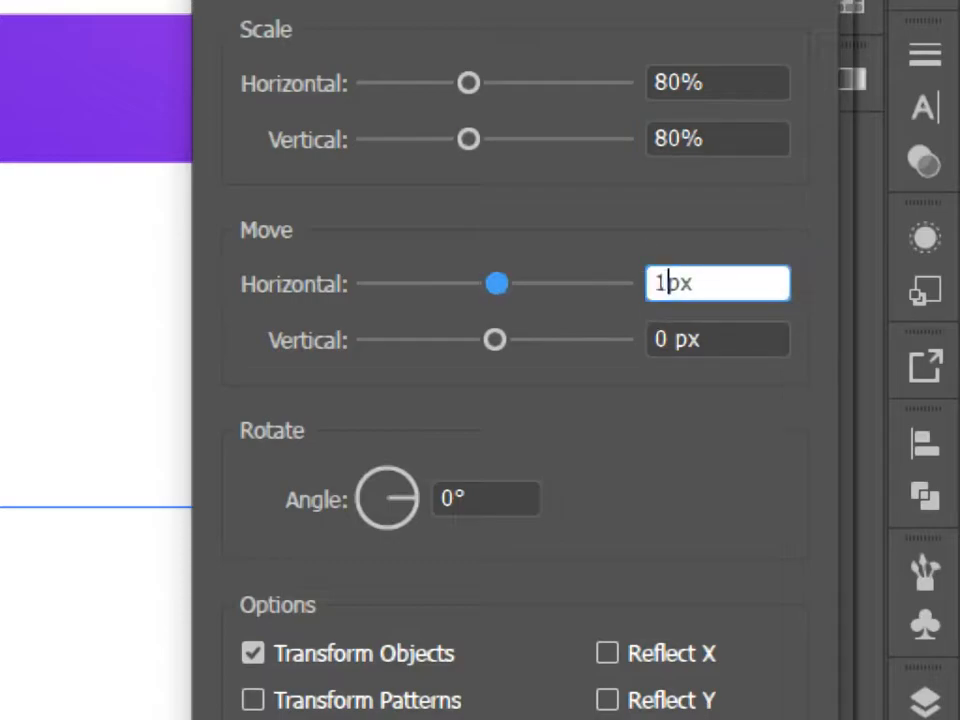
text(20)
key(Tab)
text(-12)
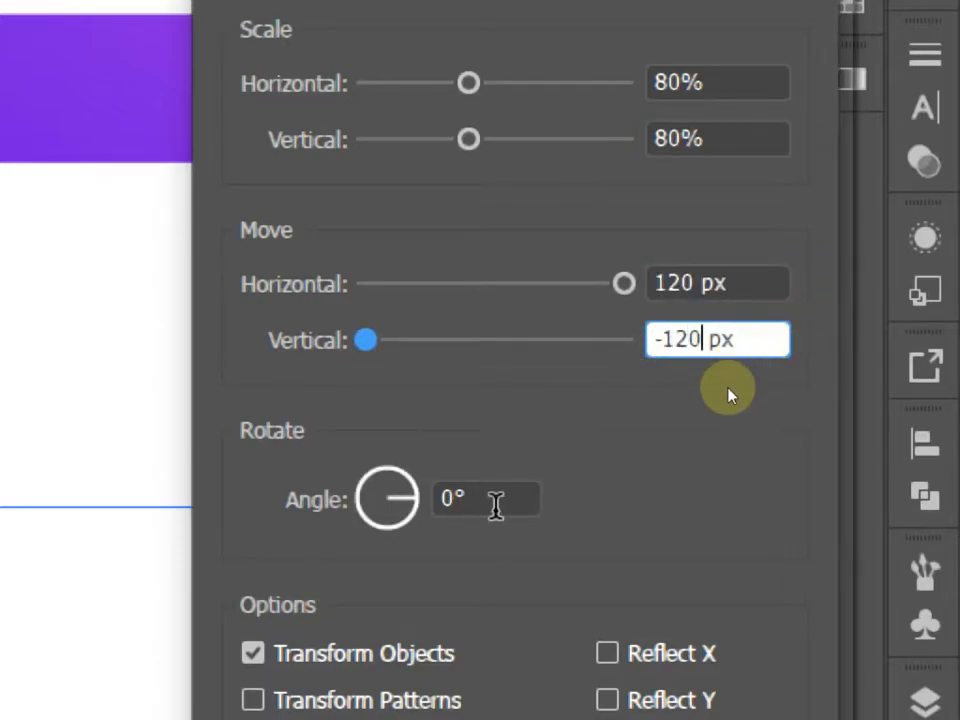
click(503, 502)
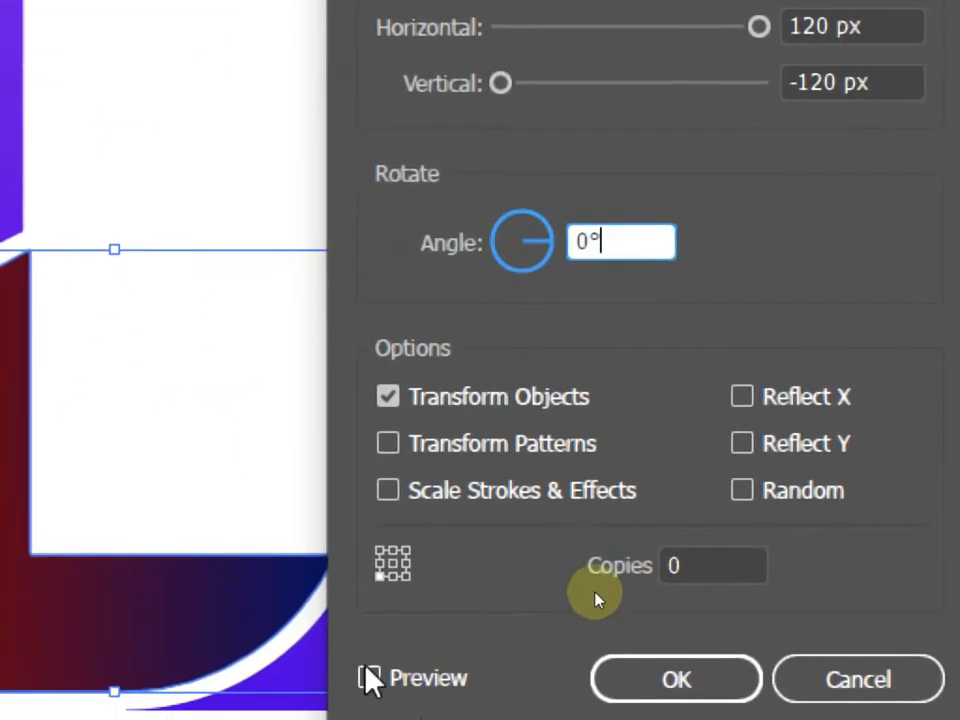
click(369, 678)
drag(846, 3, 875, 15)
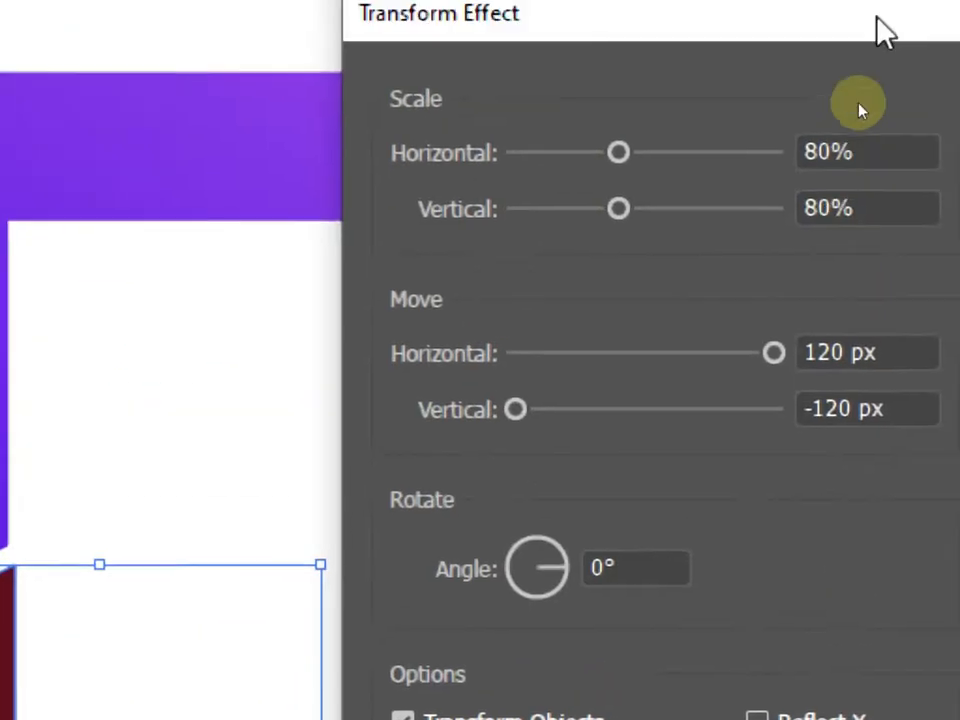
click(652, 557)
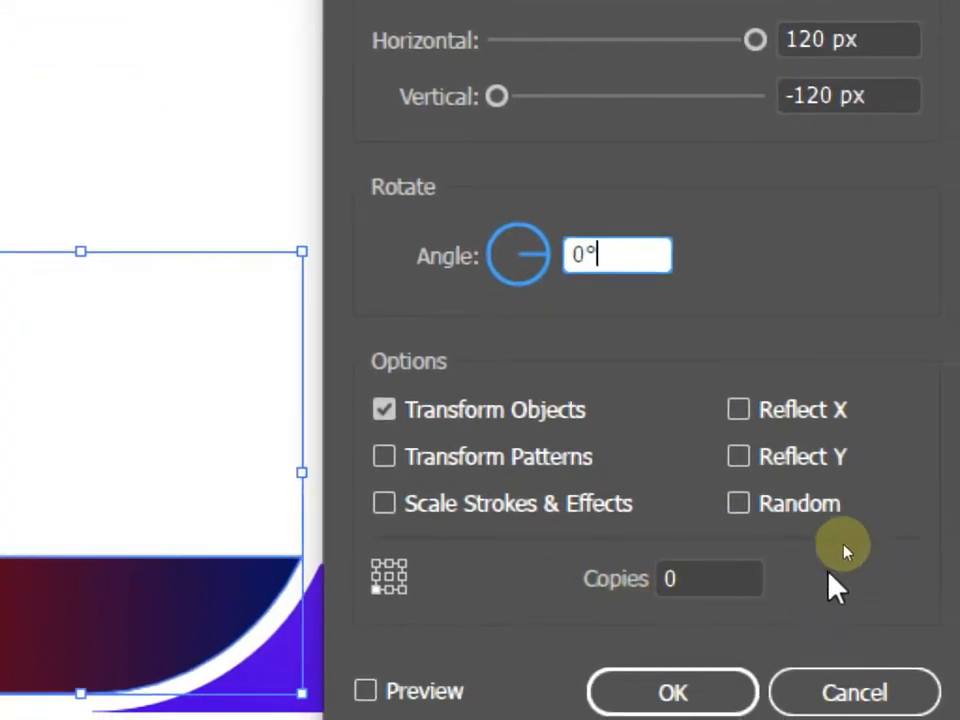
Set the Transform effect to 3 copies, preview the leaf pieces inside the D, and apply it.
click(680, 583)
text(3)
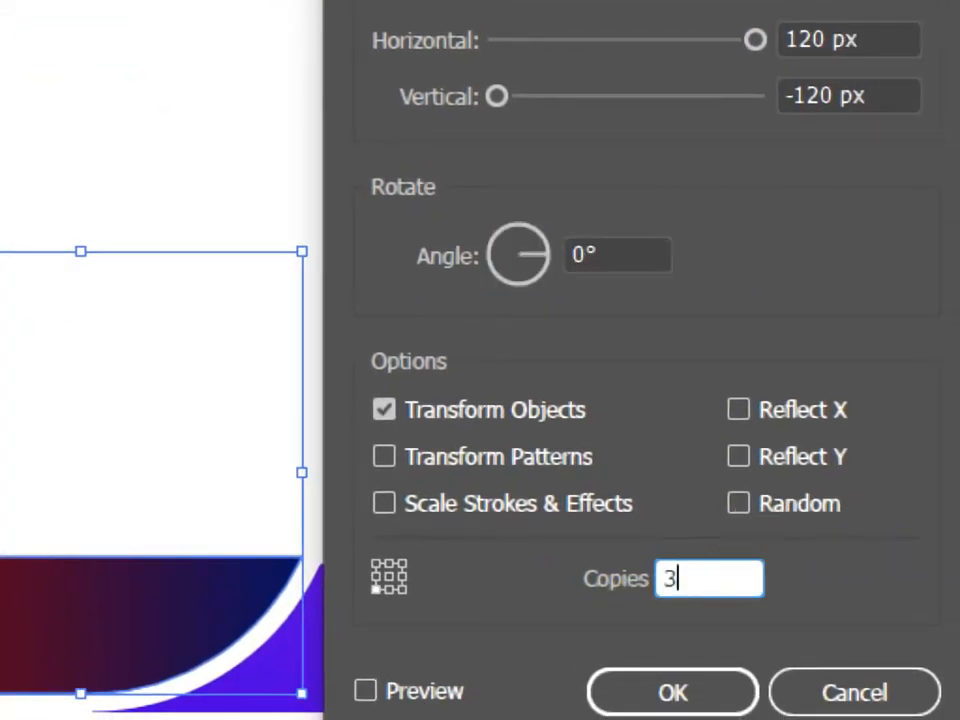
click(368, 692)
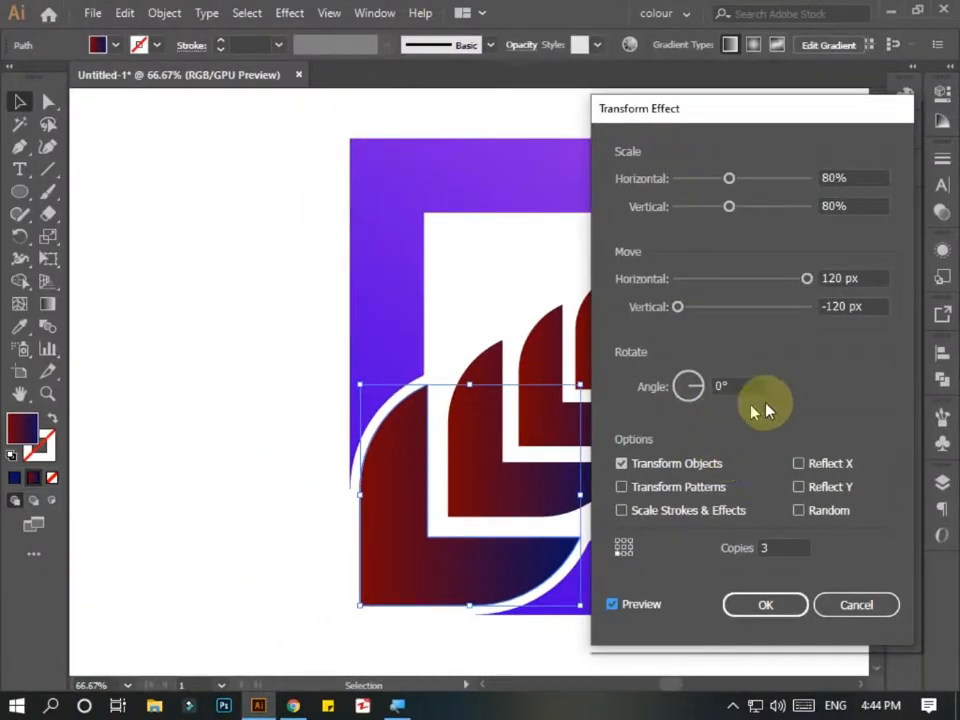
drag(866, 107, 959, 73)
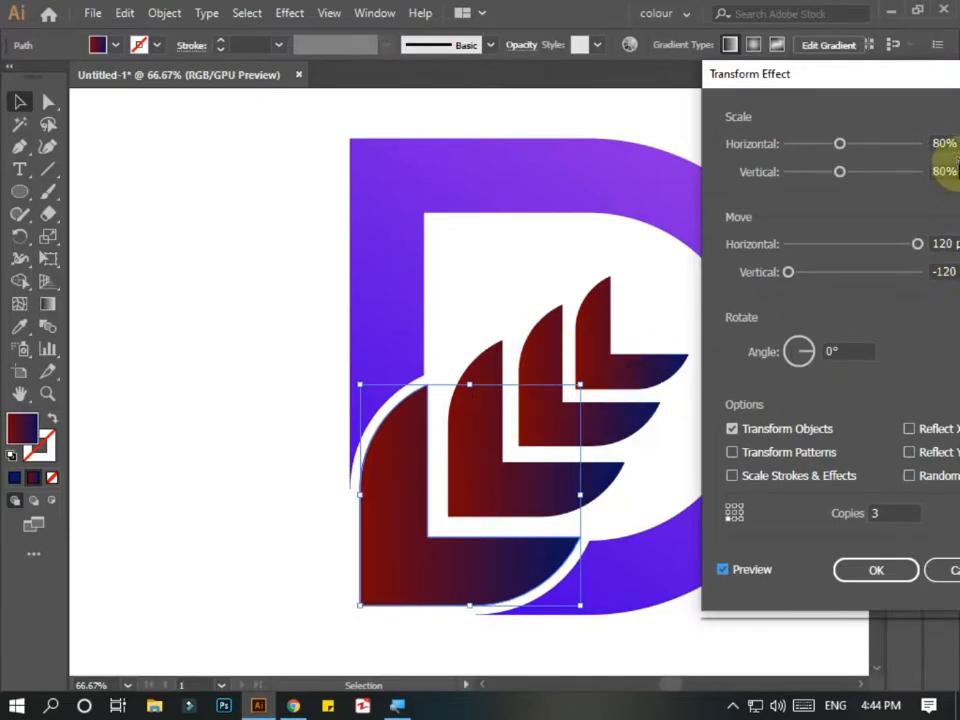
click(875, 572)
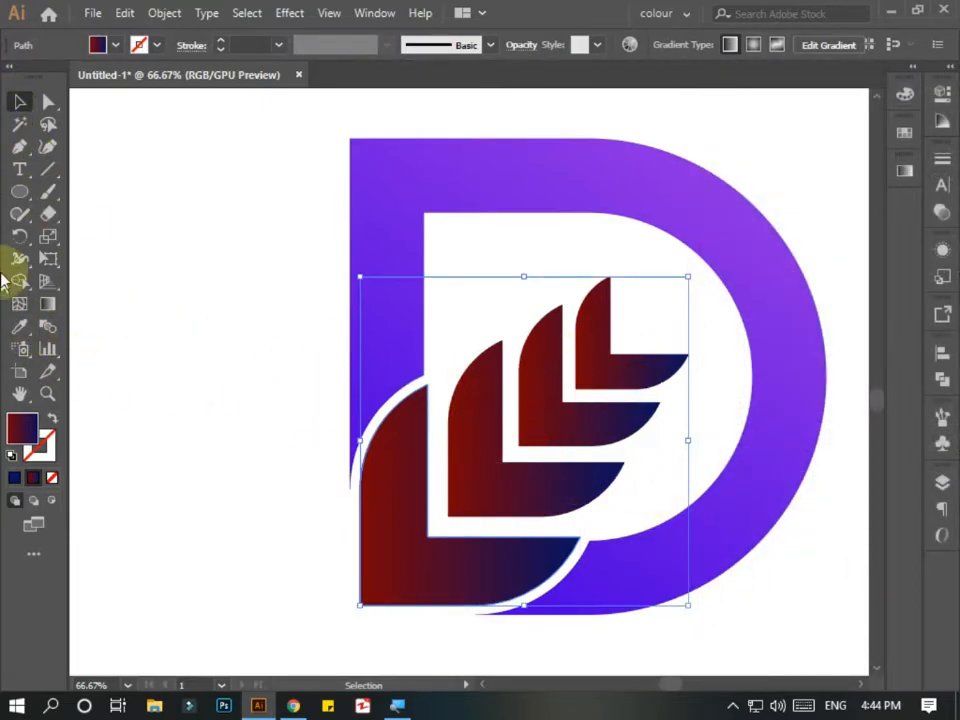
Redirect the leaf pieces' gradient along a steep diagonal, with red above the leaves and dark blue below the largest one.
click(49, 307)
mouse_move(637, 292)
mouse_down()
mouse_move(513, 410)
mouse_move(336, 655)
mouse_up()
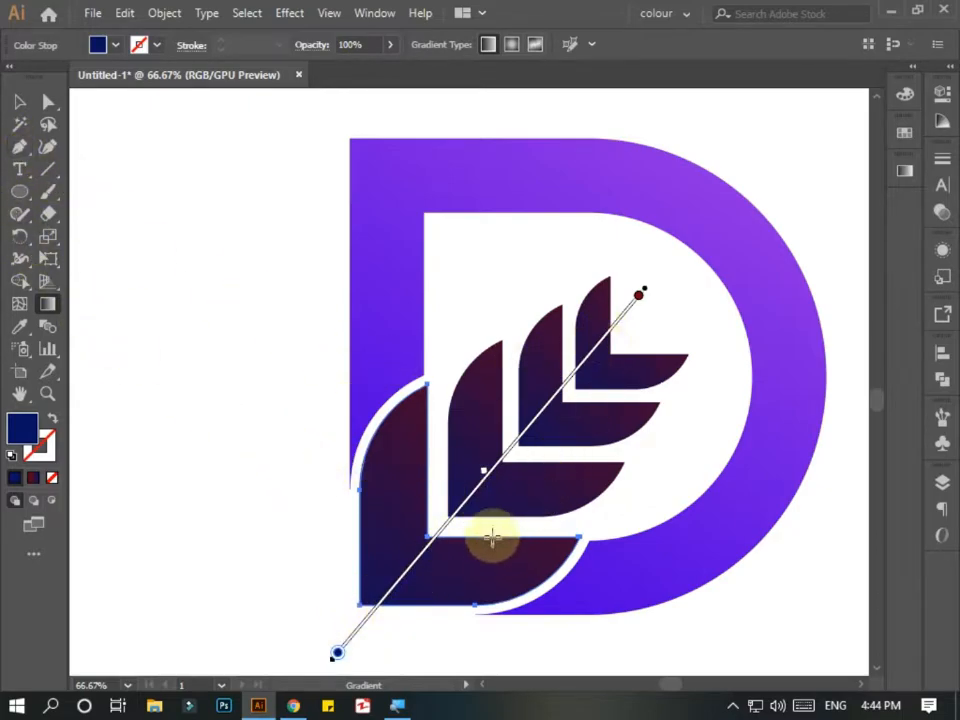
drag(620, 258, 324, 440)
scroll(613, 339, up, 3)
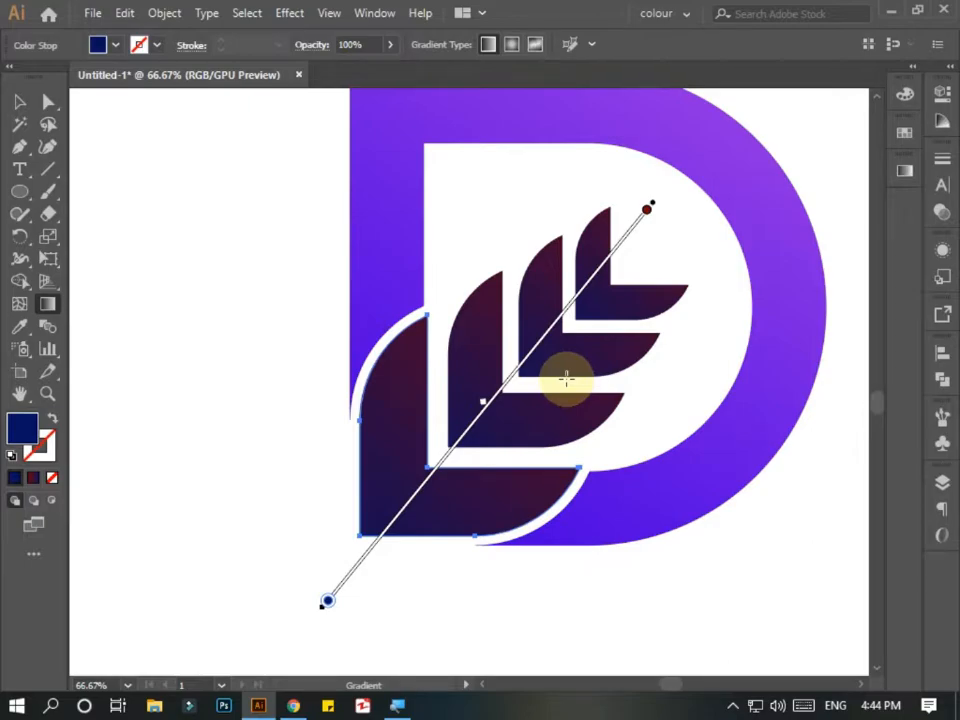
mouse_move(568, 185)
mouse_down()
mouse_move(510, 424)
mouse_move(384, 648)
mouse_up()
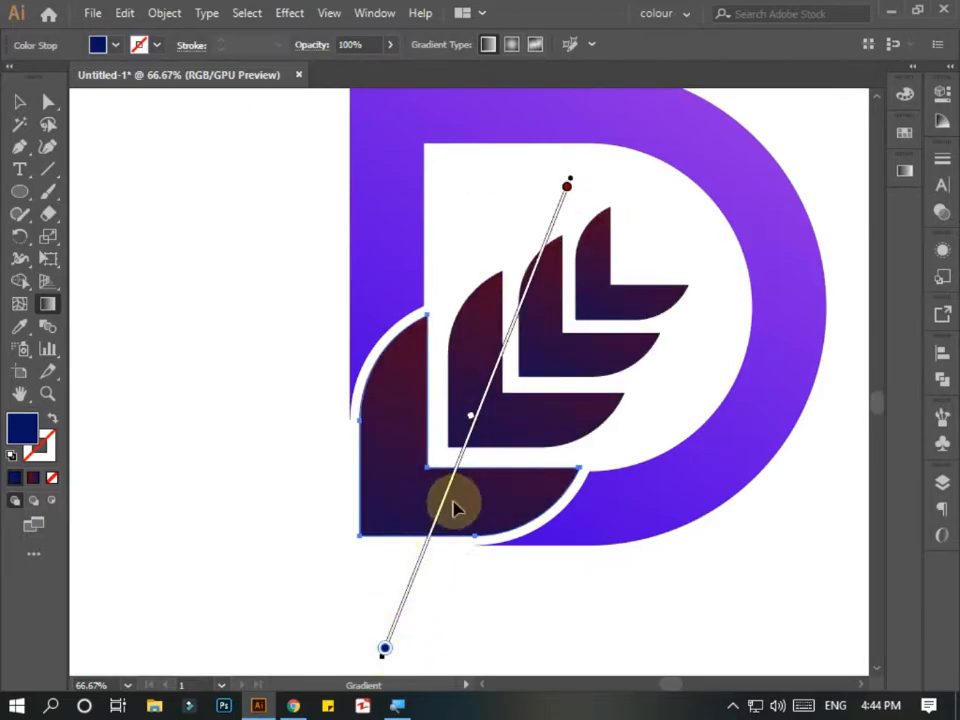
scroll(204, 259, up, 2)
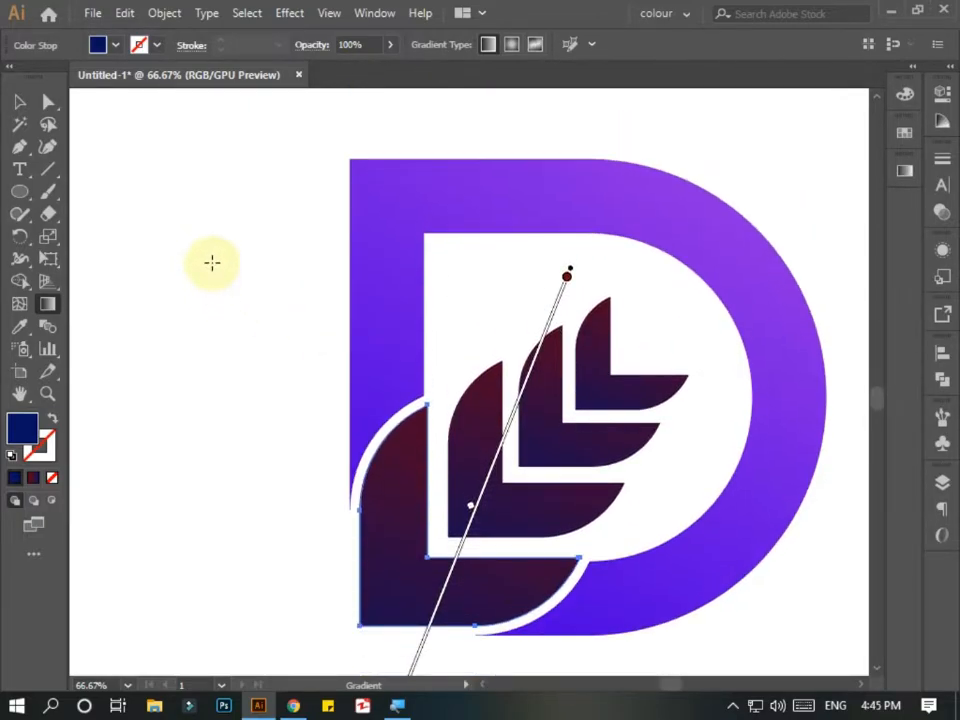
Copy the main purple D shape and paste the duplicate in front, in the same position.
click(20, 101)
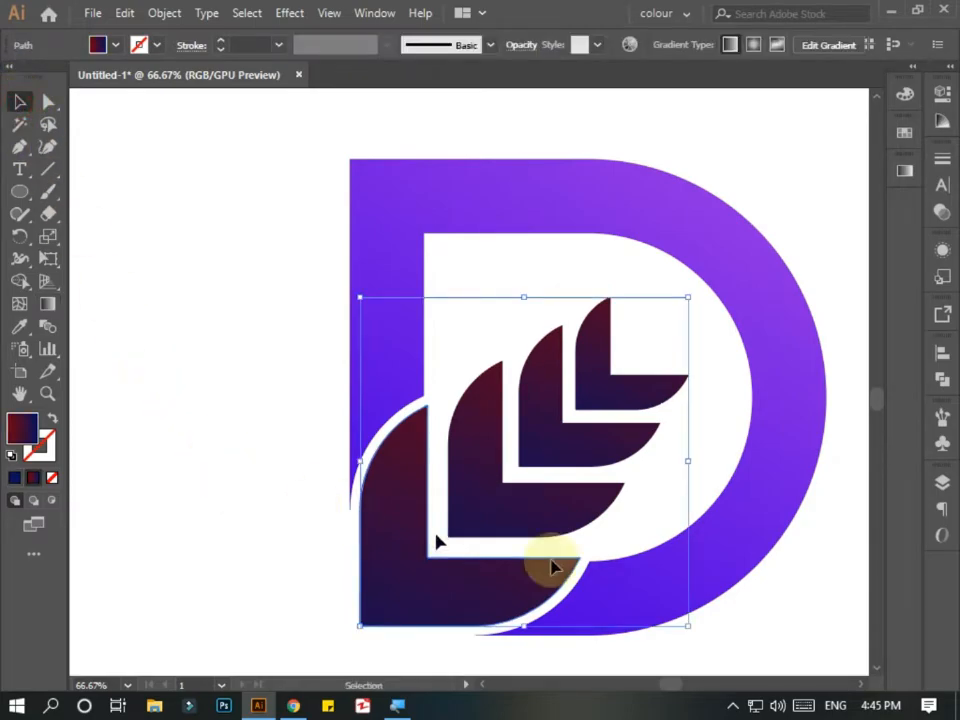
scroll(642, 517, up, 1)
click(554, 238)
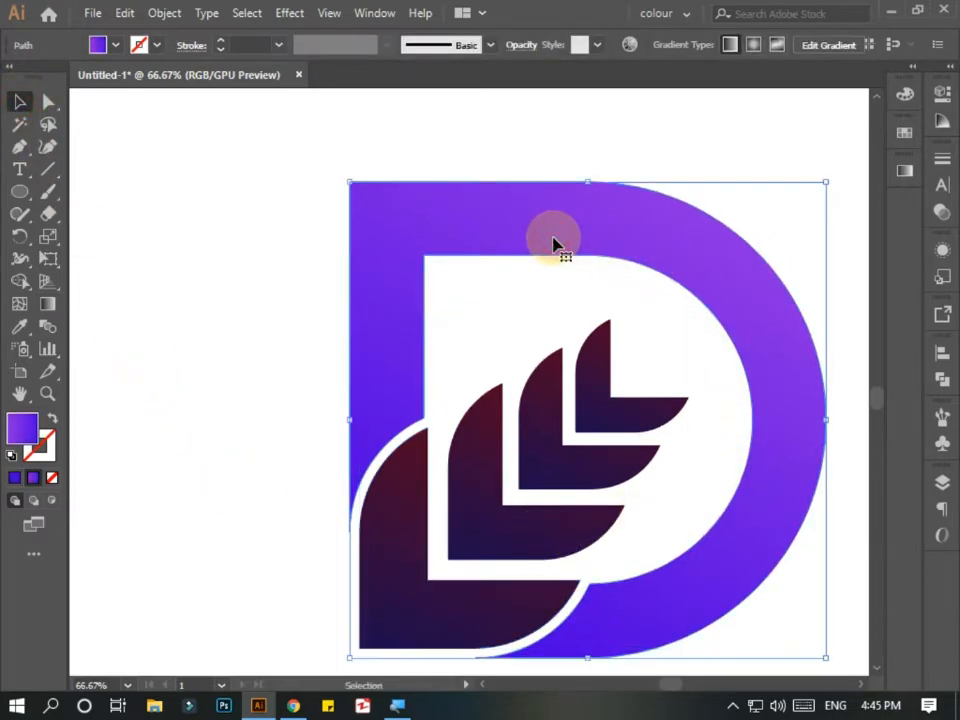
scroll(554, 243, down, 1)
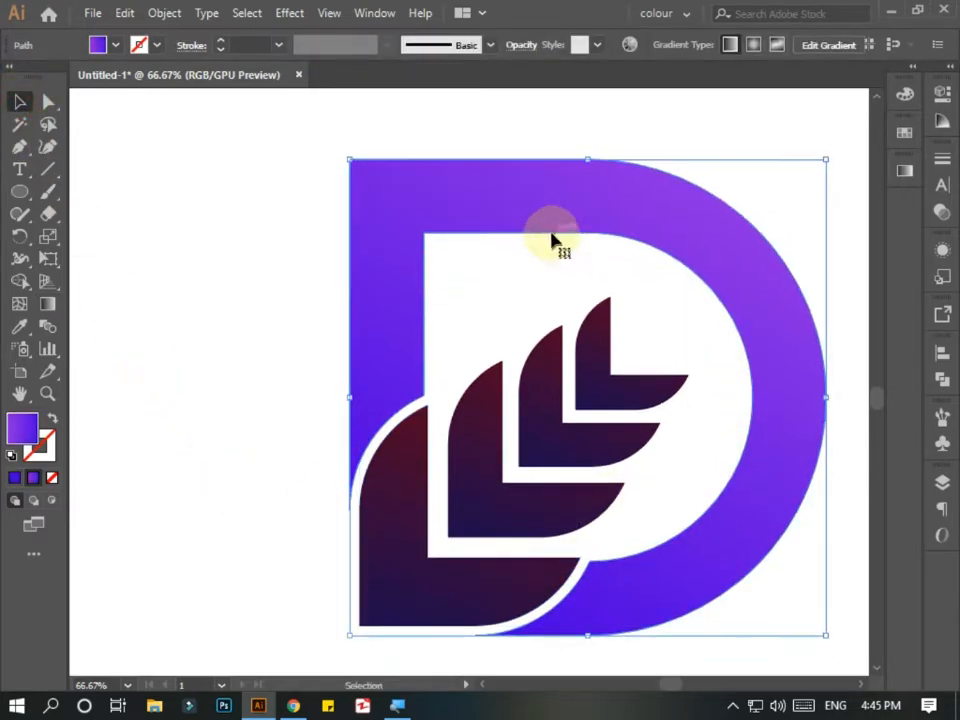
click(137, 16)
click(155, 103)
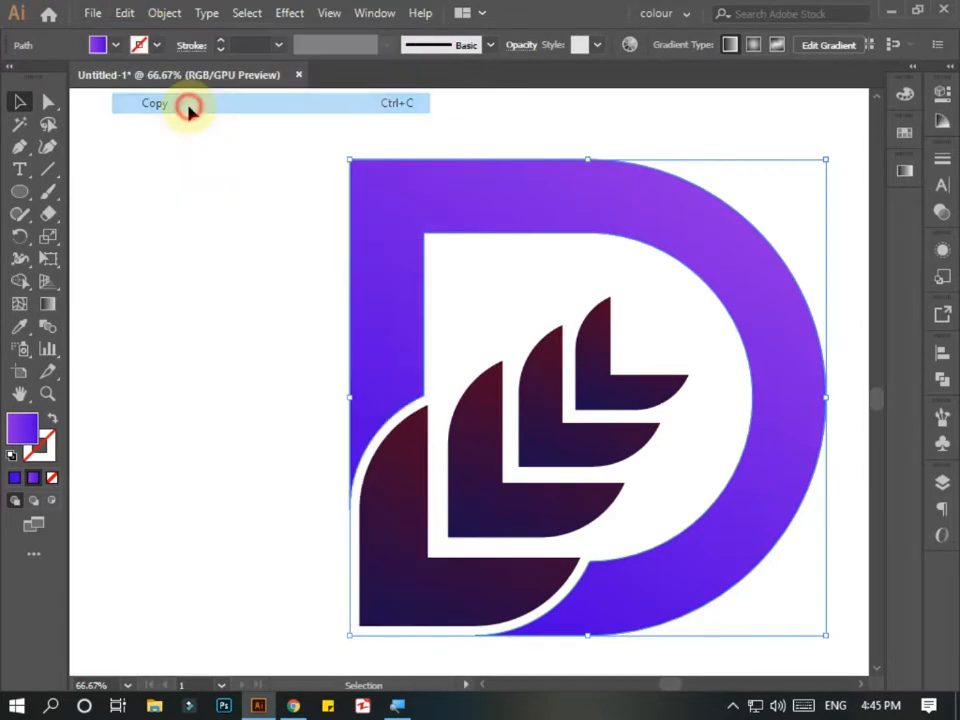
click(126, 14)
click(247, 150)
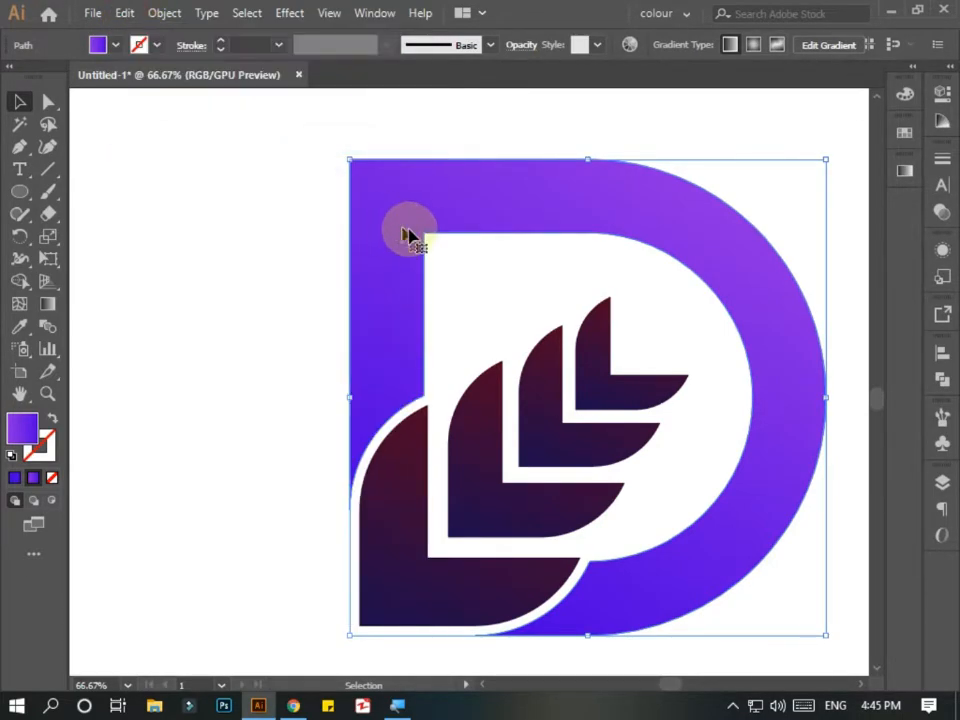
Move the duplicate D to the left of the logo so the two no longer overlap.
drag(407, 227, 87, 238)
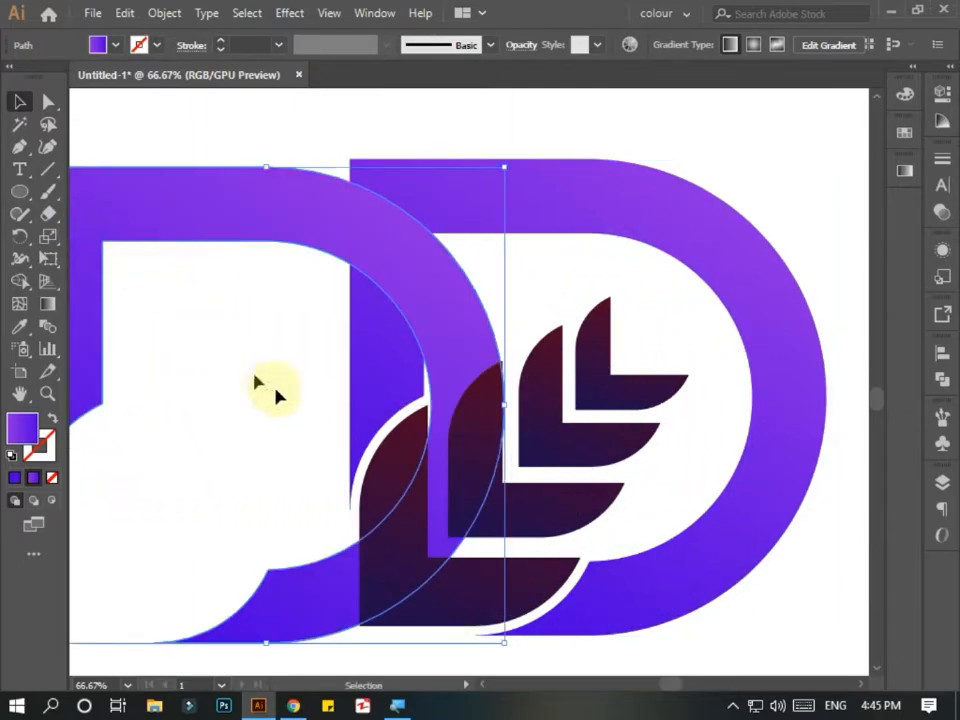
drag(284, 214, 201, 214)
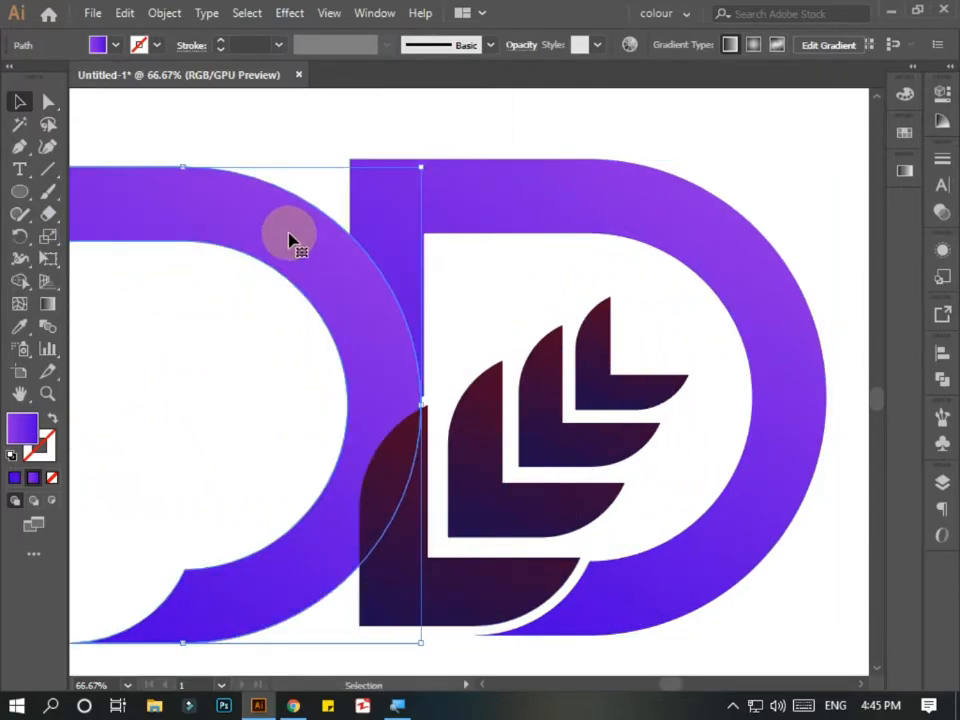
drag(199, 332, 433, 313)
drag(410, 210, 299, 200)
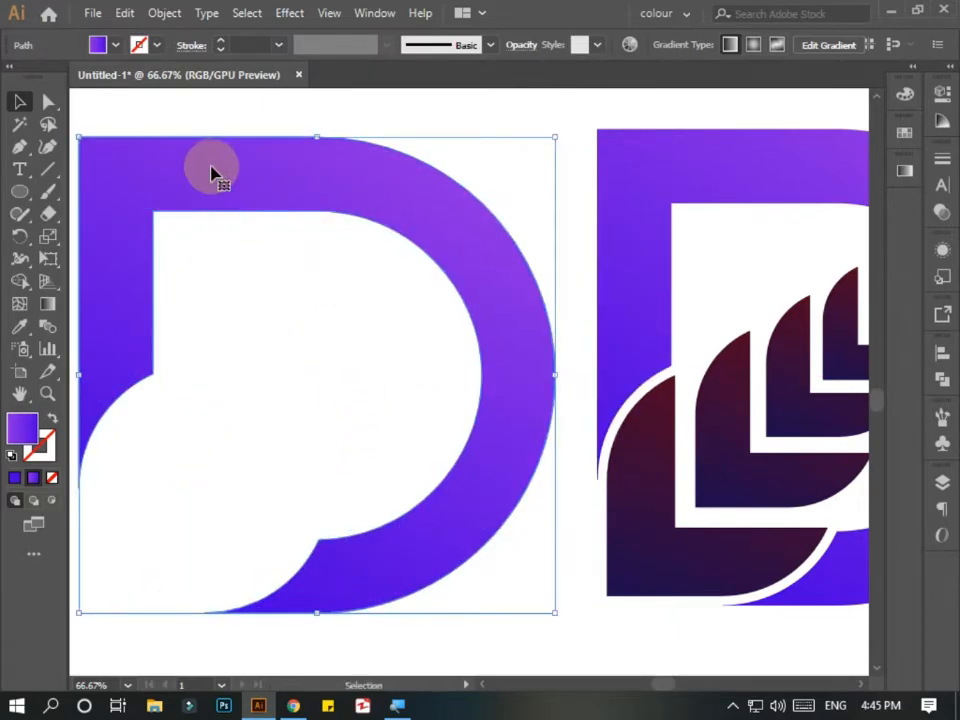
Copy the separated D shape and paste the copy directly in front of it.
click(125, 14)
click(156, 108)
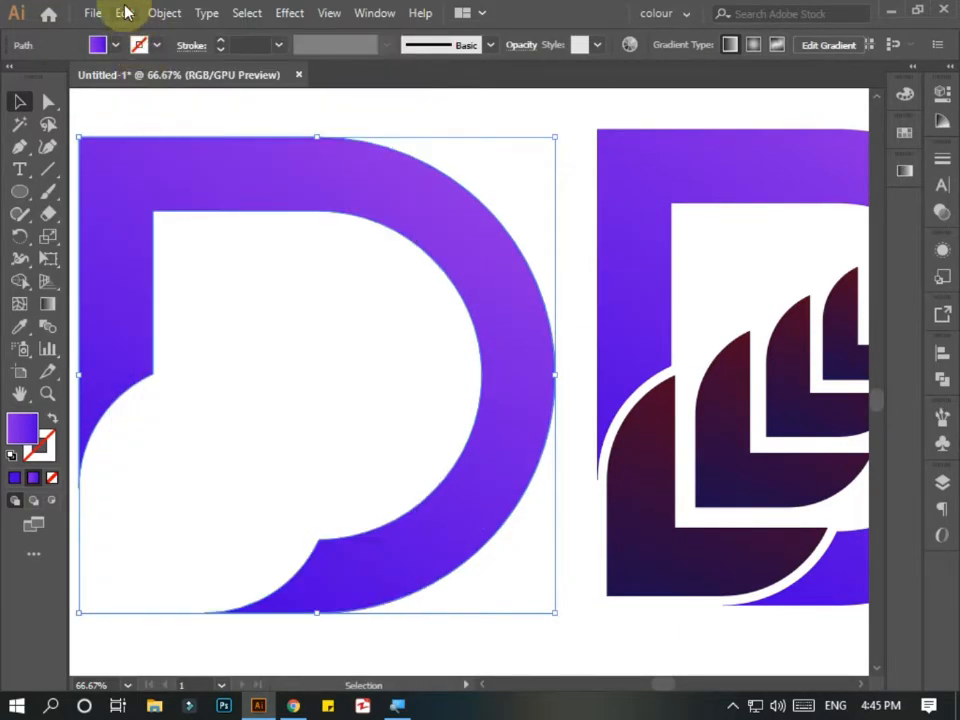
click(124, 13)
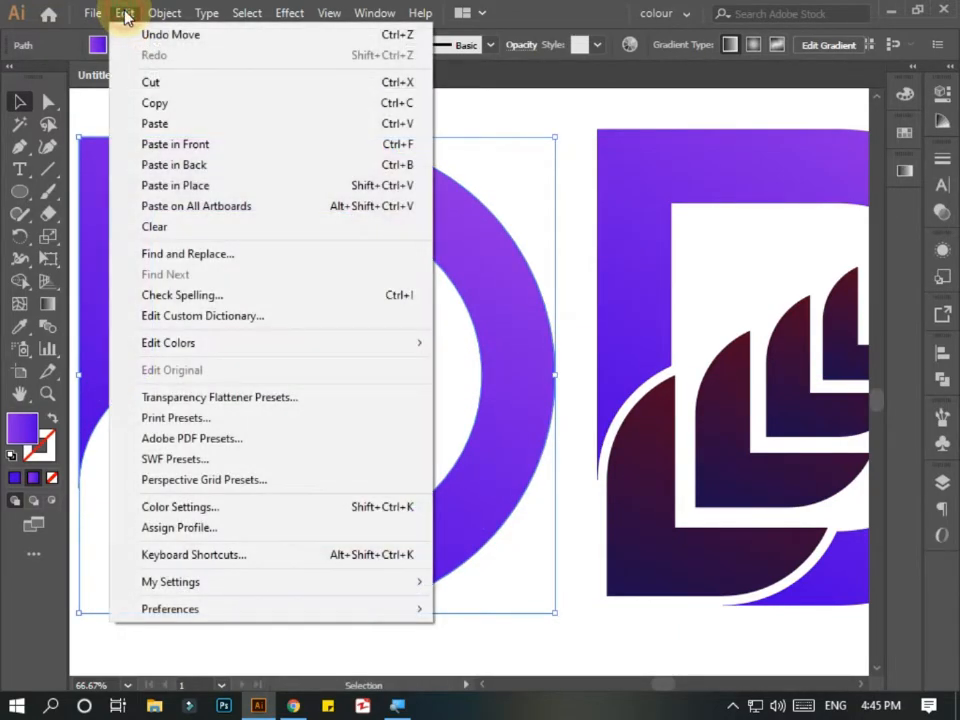
click(190, 145)
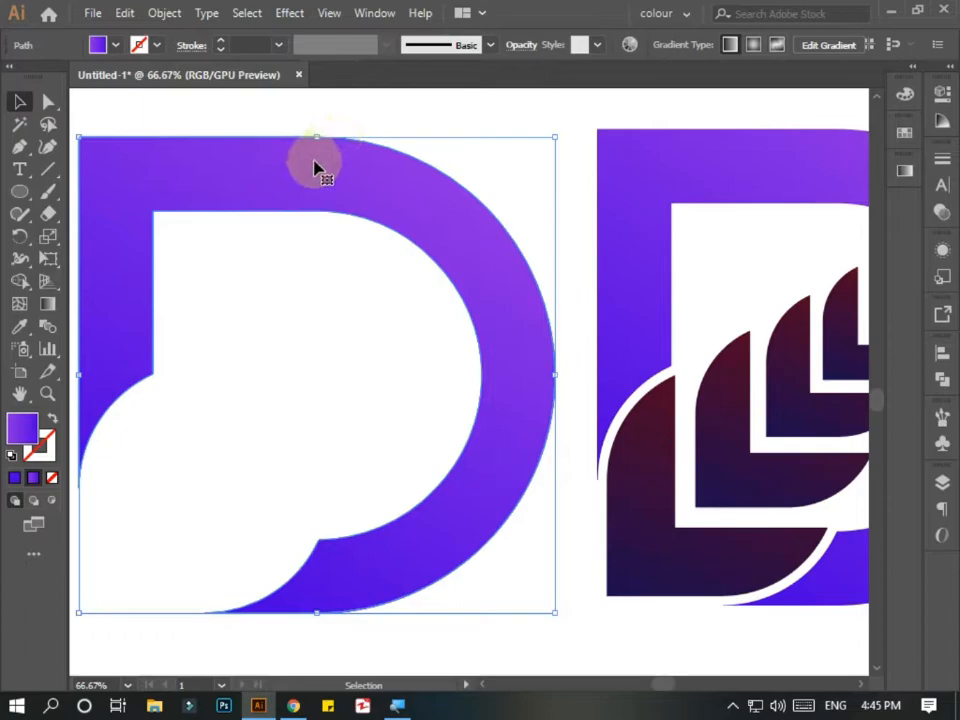
Apply Offset Path to the front D with a small negative offset and miter joins, creating a slightly inset shape.
click(178, 15)
mouse_move(364, 444)
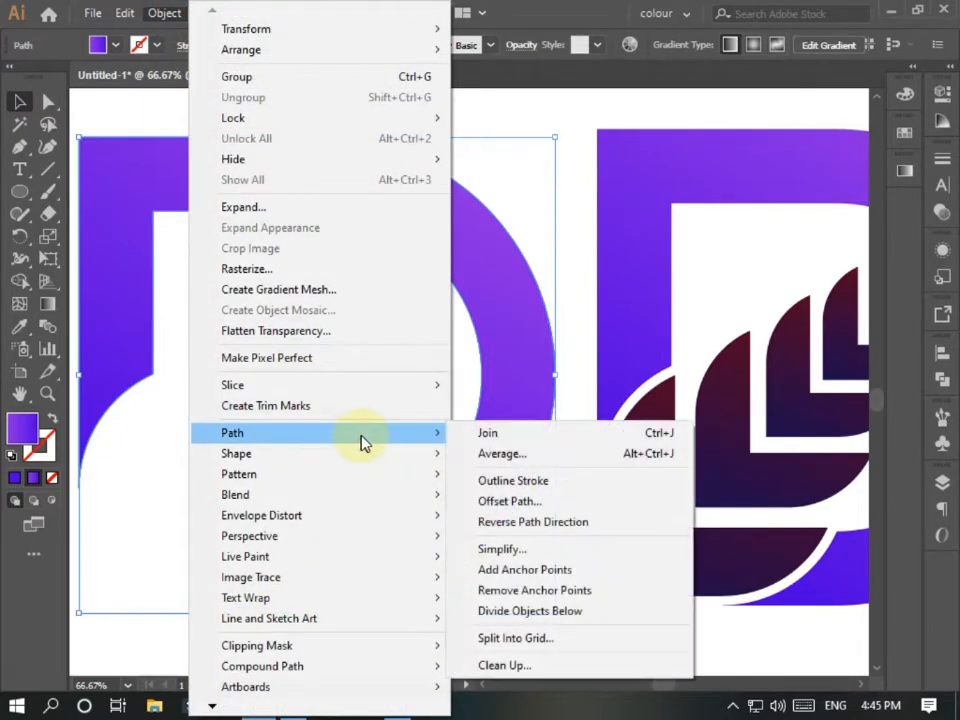
click(512, 503)
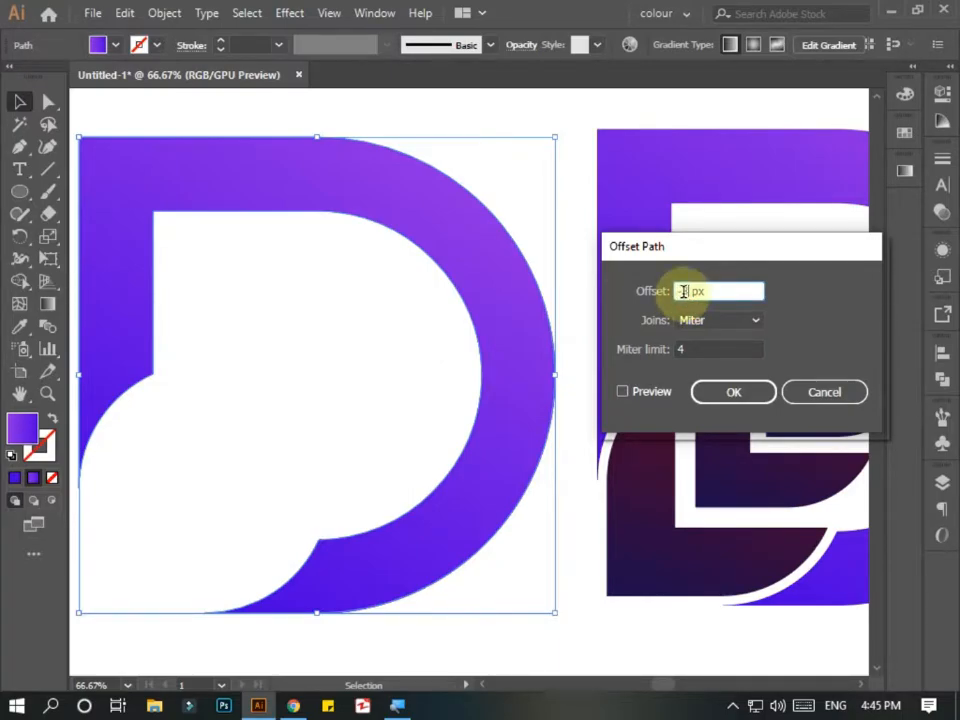
click(718, 398)
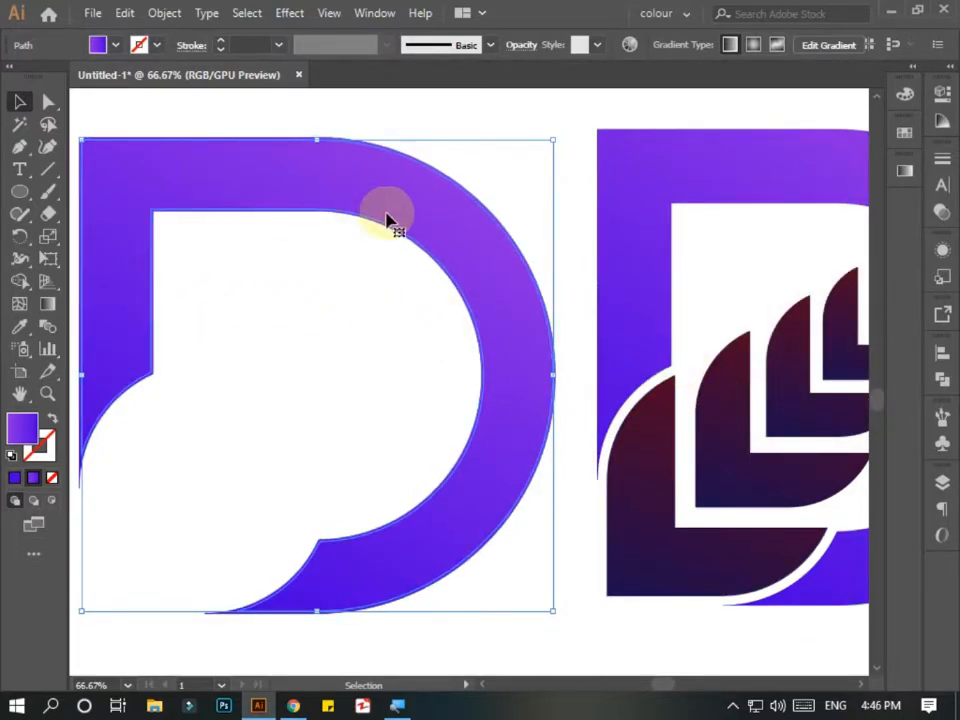
Select all the stacked shapes of the separated D together.
click(537, 132)
drag(533, 107, 386, 271)
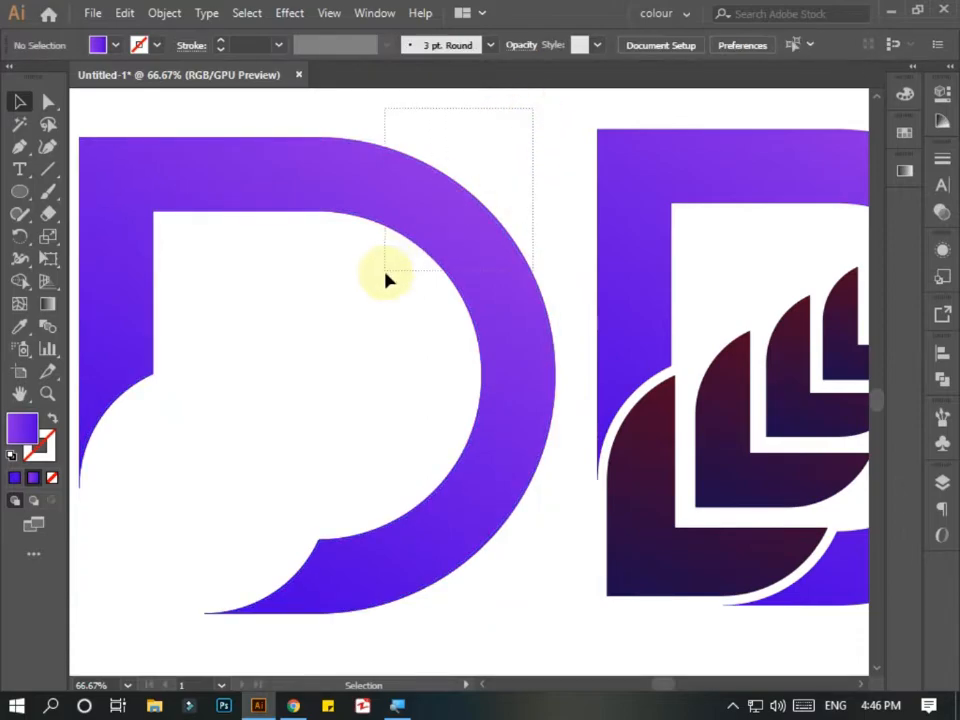
drag(322, 332, 325, 335)
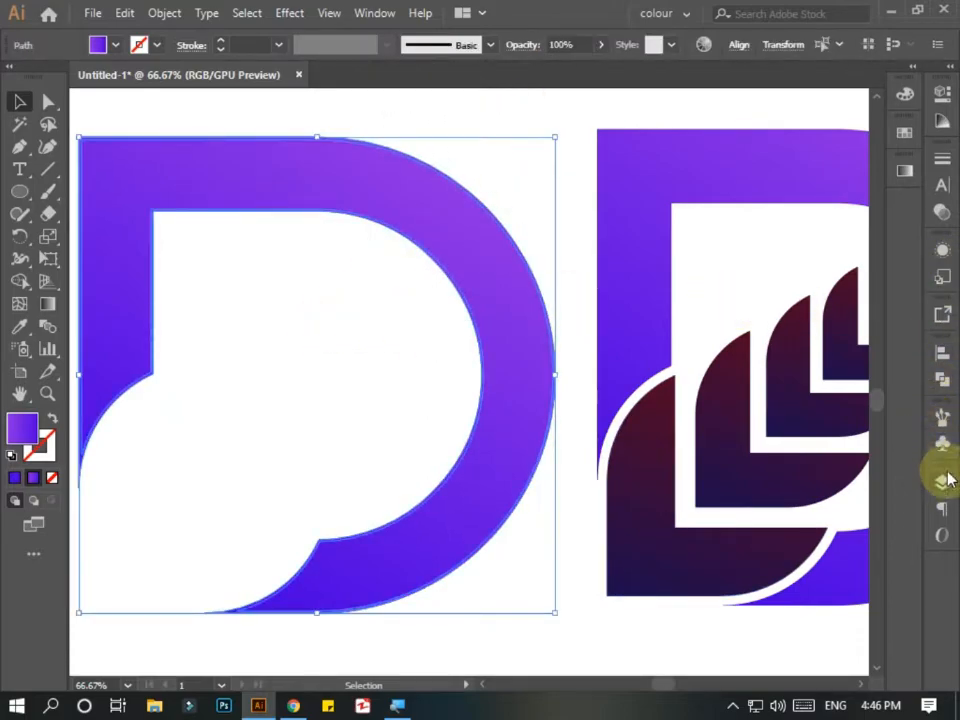
Try to subtract the front D shape from the one behind it with Minus Front.
click(940, 382)
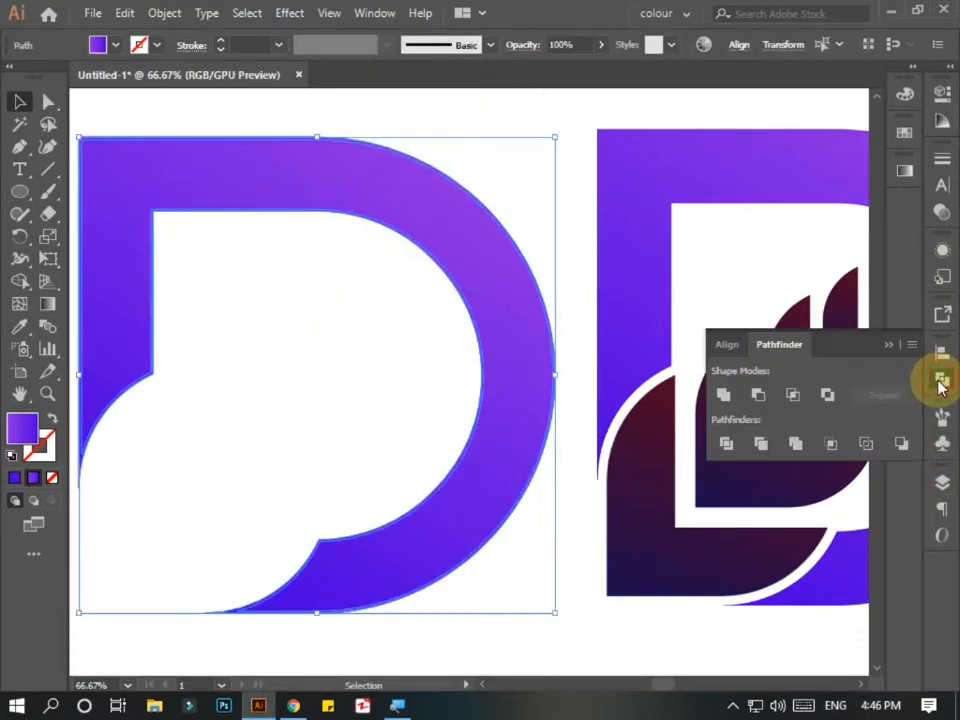
click(757, 398)
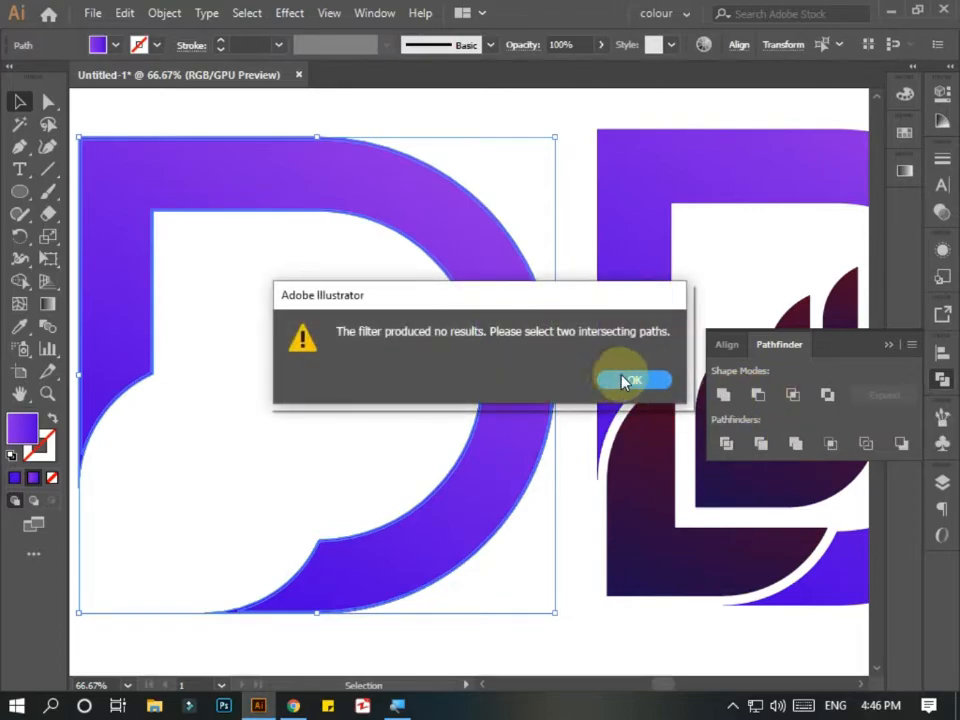
click(624, 380)
Remove the inner area of the stacked D shapes with Shape Builder, keeping only a thin outline.
click(20, 280)
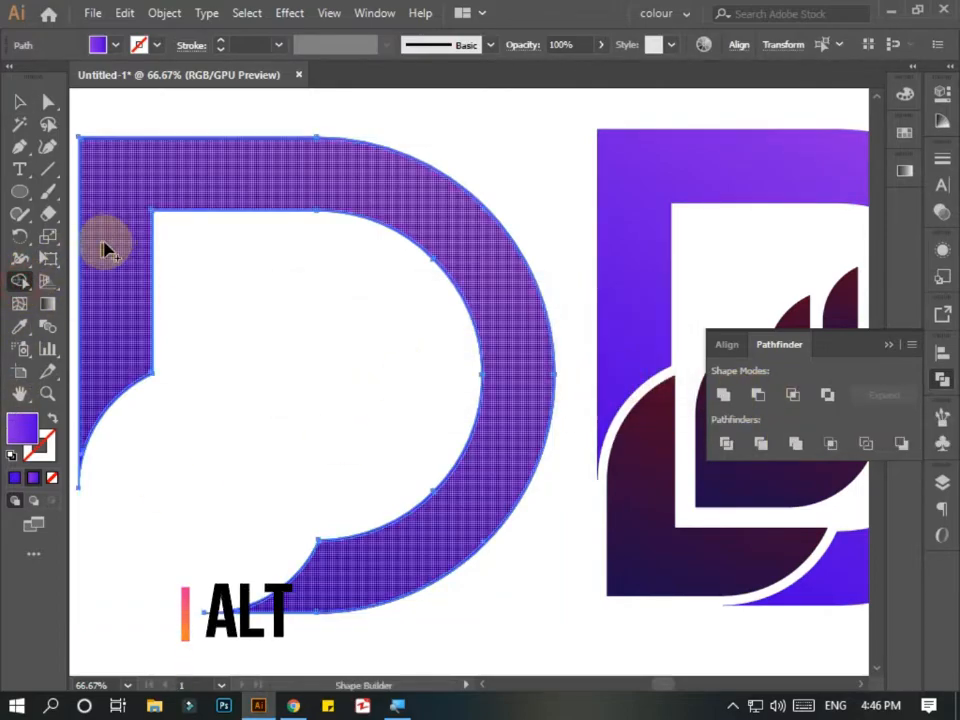
alt+click(107, 246)
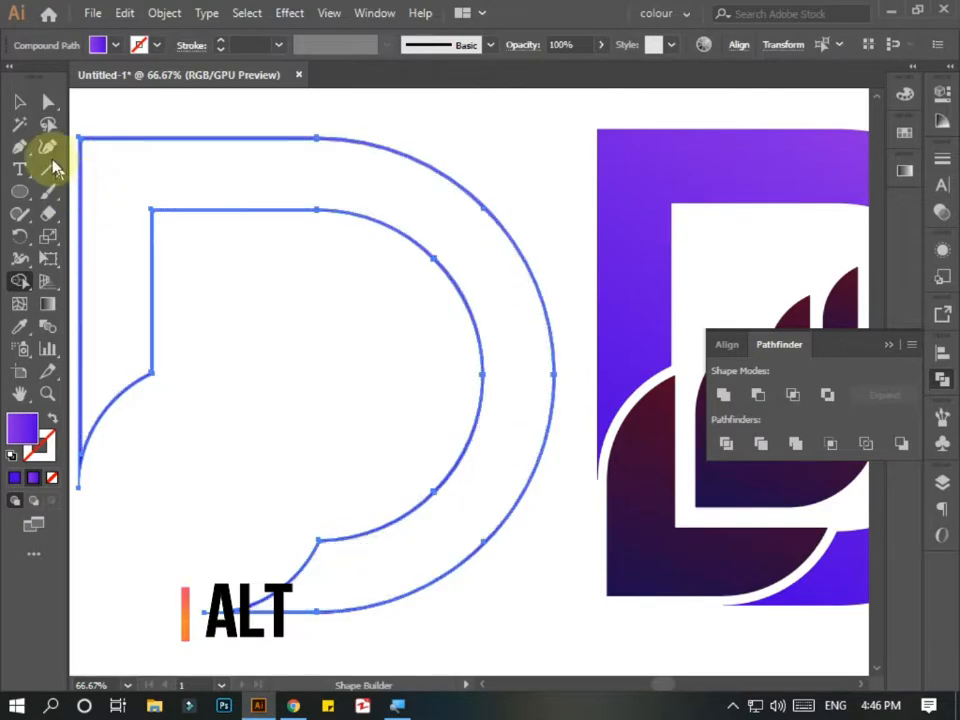
click(19, 103)
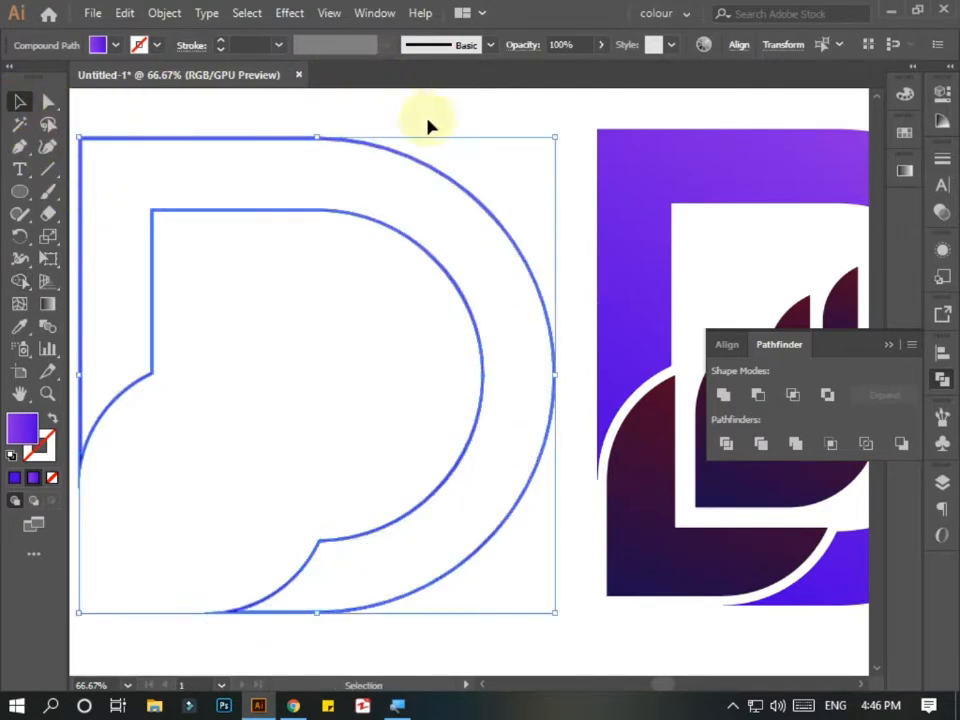
click(887, 346)
Move the thin D outline onto the logo's purple D so their edges line up.
key(ctrl+minus)
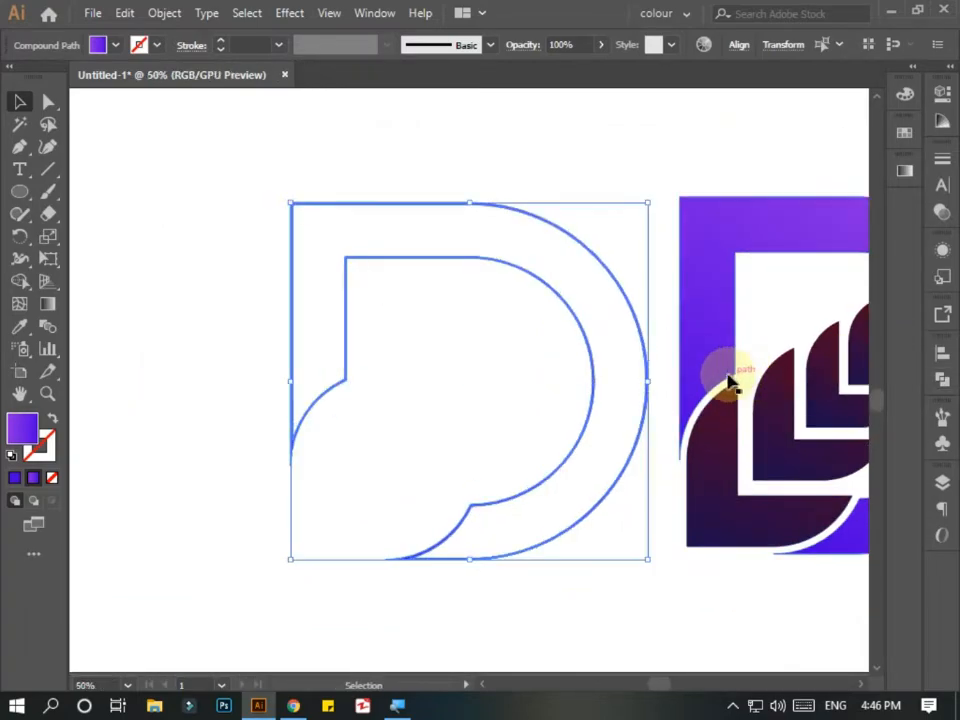
drag(660, 553, 461, 561)
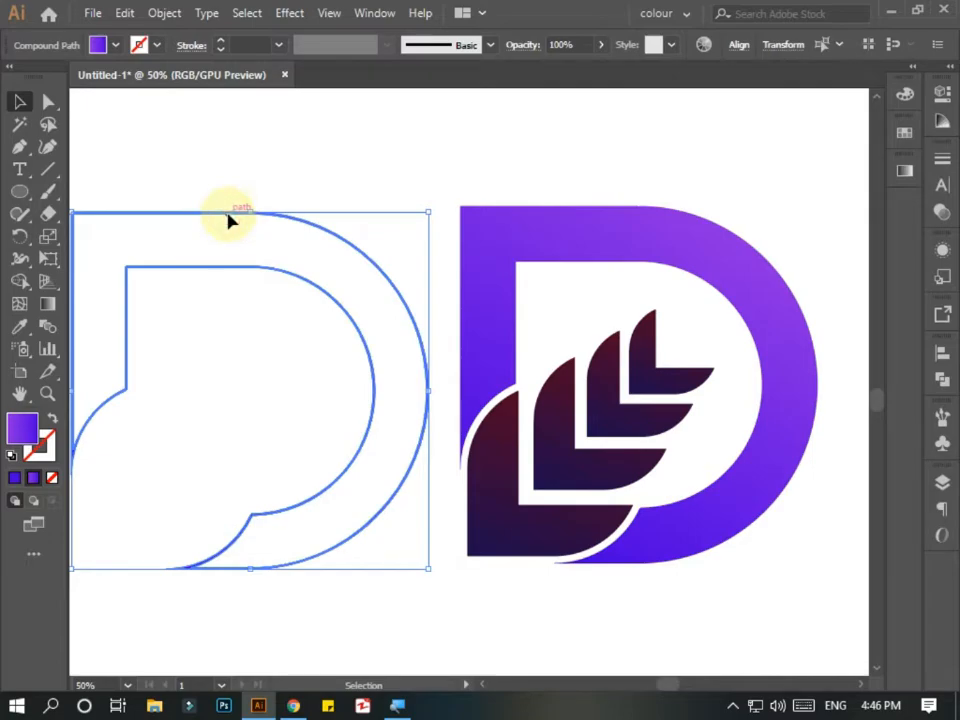
mouse_move(231, 218)
mouse_down()
mouse_move(315, 223)
mouse_move(225, 216)
mouse_up()
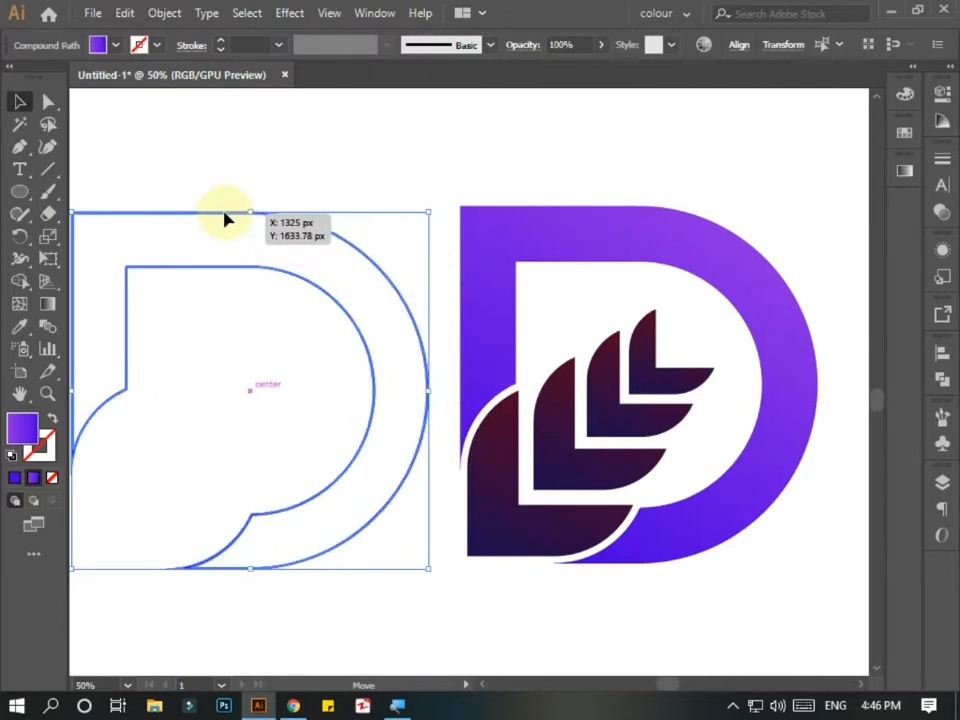
drag(231, 270, 619, 268)
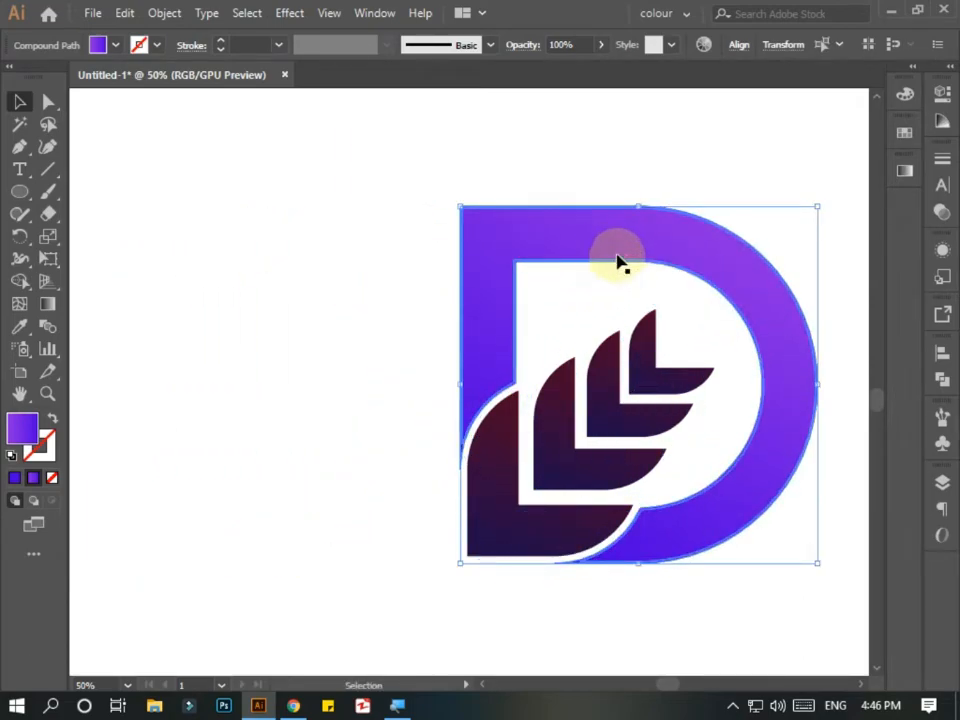
Select the thin outline on the D and fill it with the white-to-black linear gradient preset.
click(520, 276)
click(546, 268)
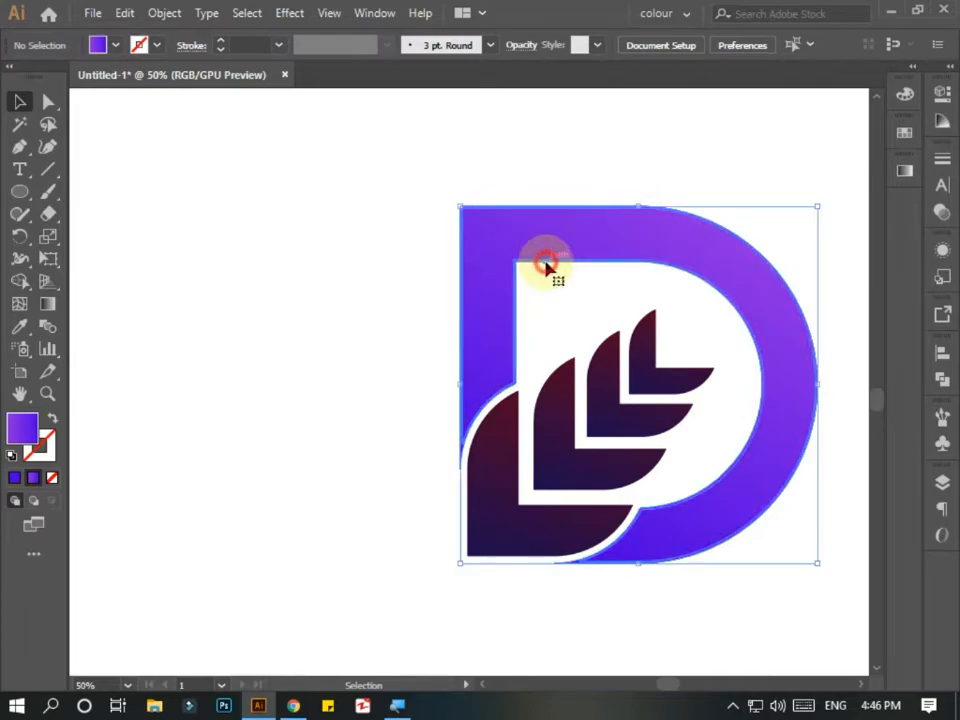
click(903, 174)
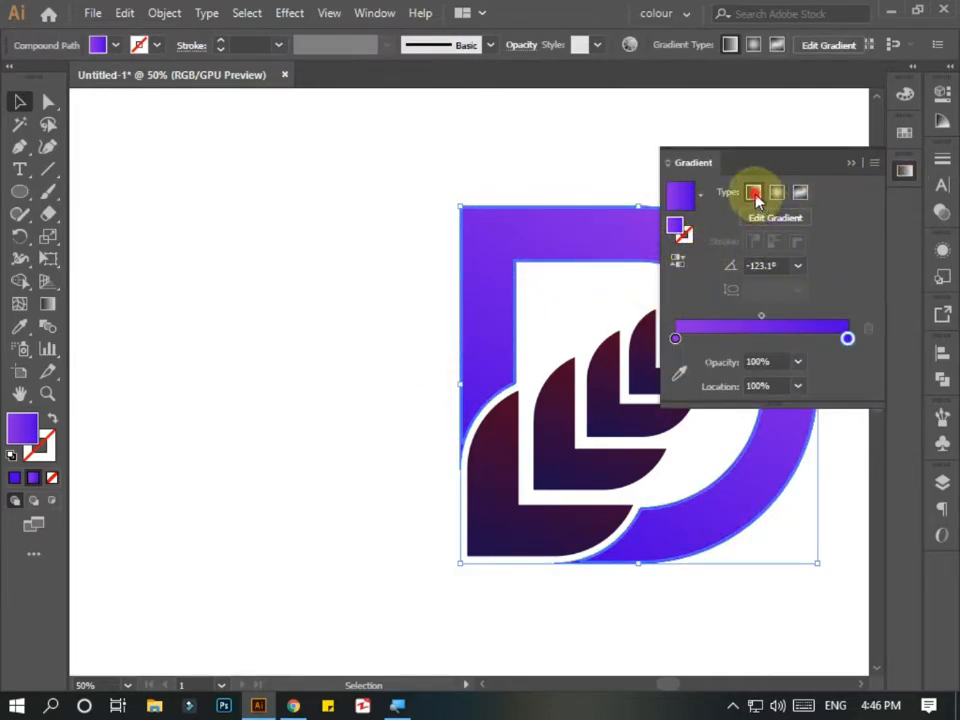
click(702, 196)
click(589, 240)
Change the outline gradient's black stop to white with 0% opacity.
click(848, 339)
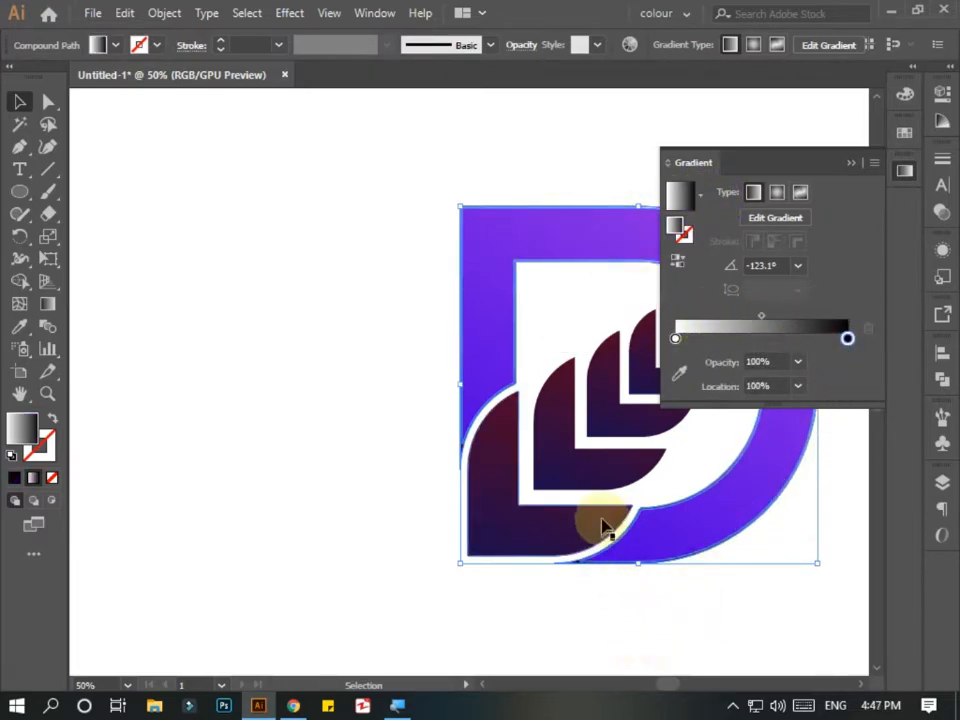
drag(540, 461, 343, 476)
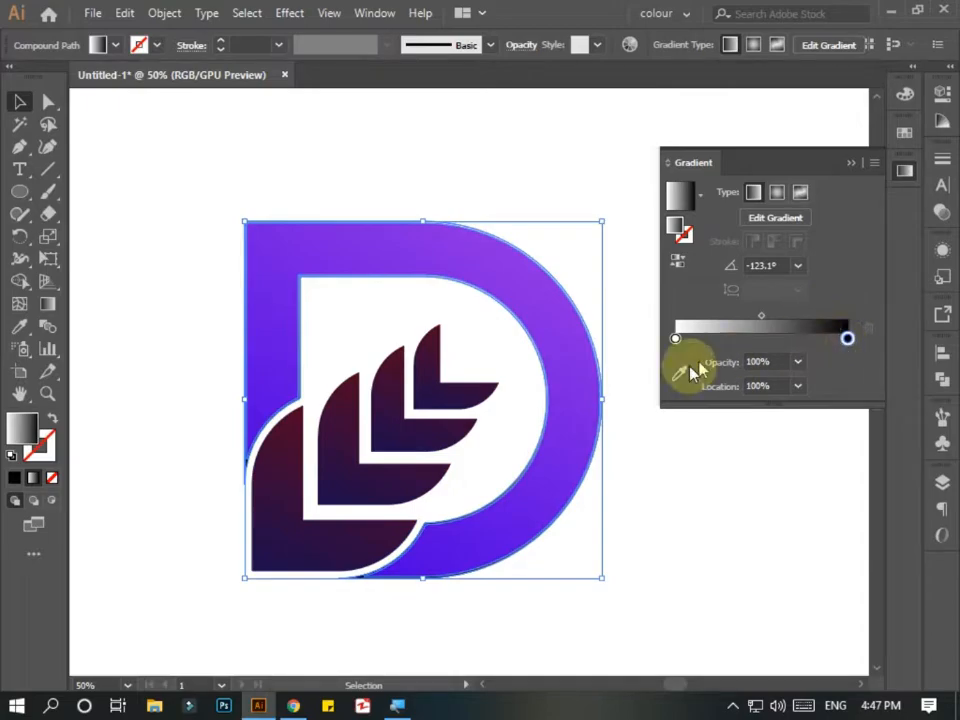
double_click(848, 340)
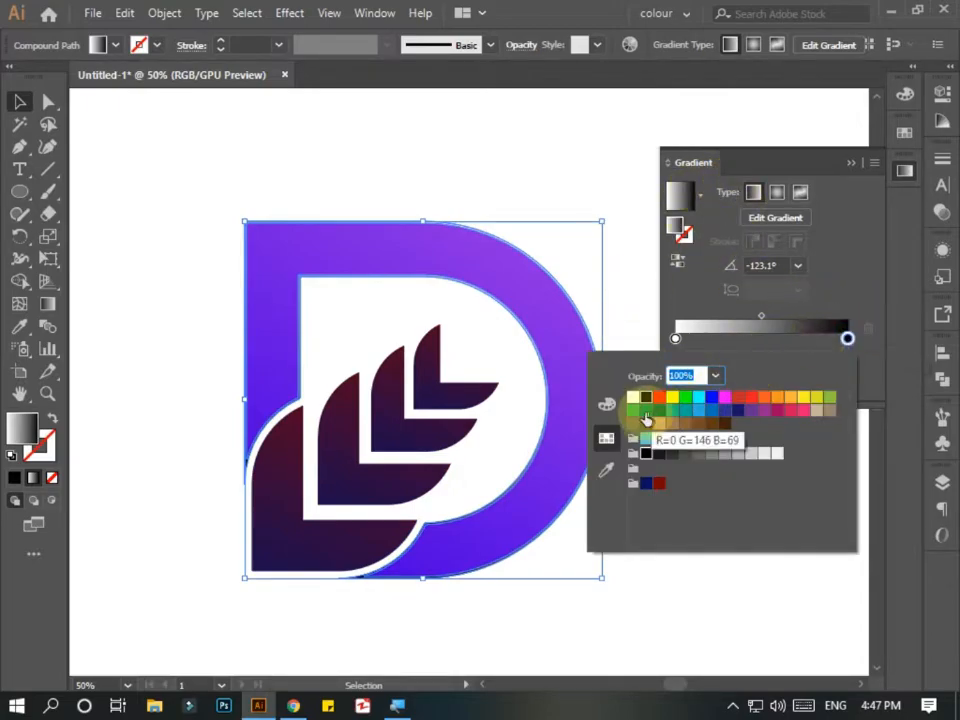
click(632, 397)
click(716, 376)
click(735, 392)
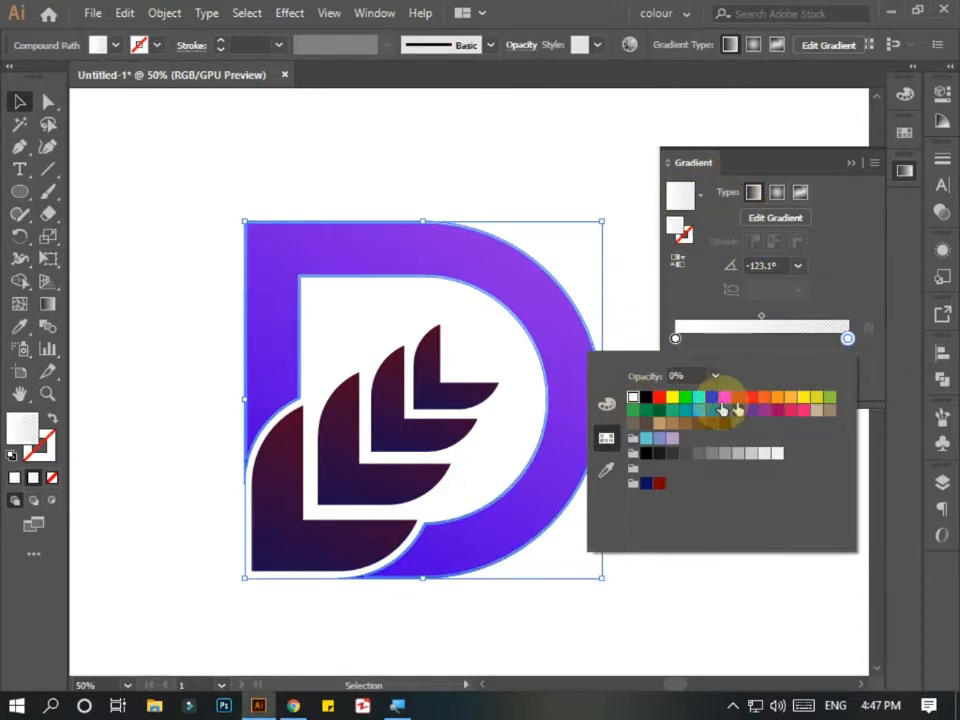
click(848, 340)
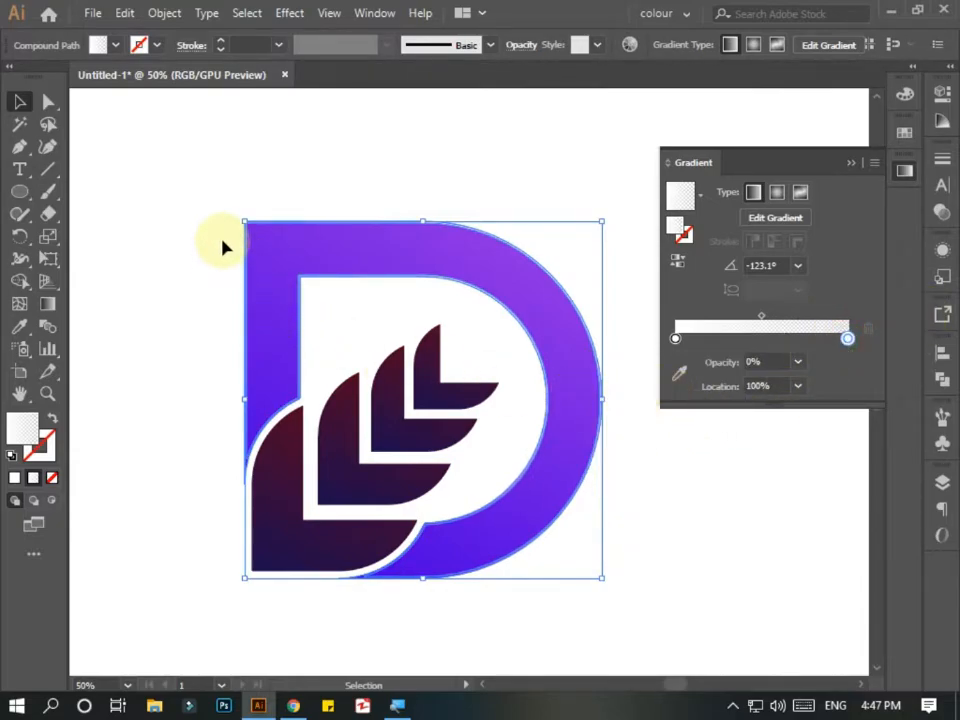
click(851, 164)
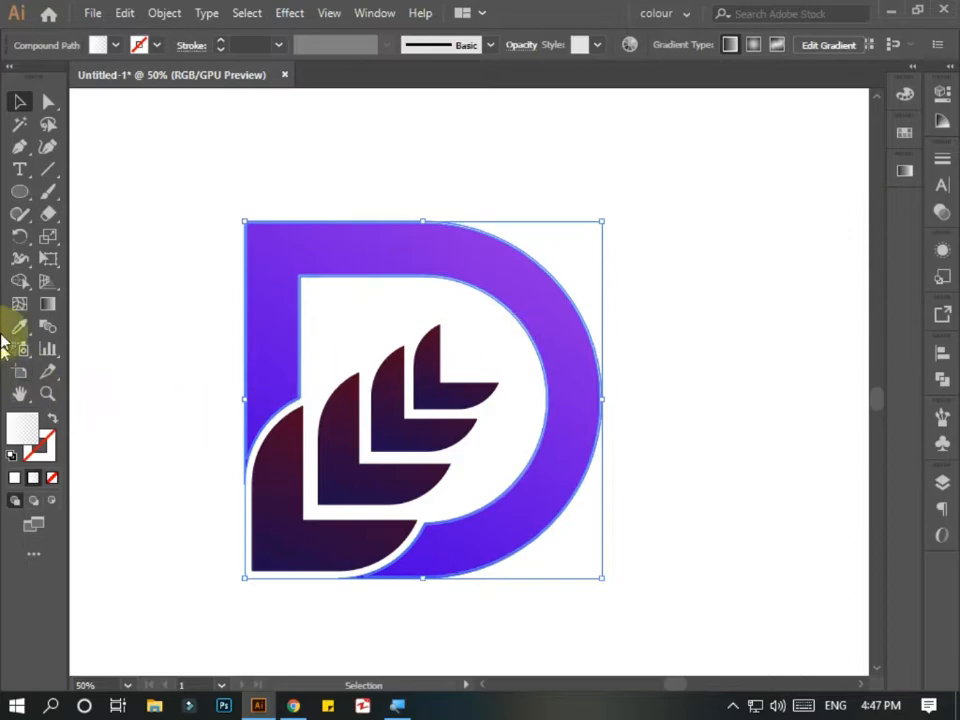
Run the outline's gradient diagonally across the D's upper-left corner, from white at the outer corner to transparent at the inner one.
click(48, 306)
drag(245, 219, 304, 281)
key(ctrl+plus)
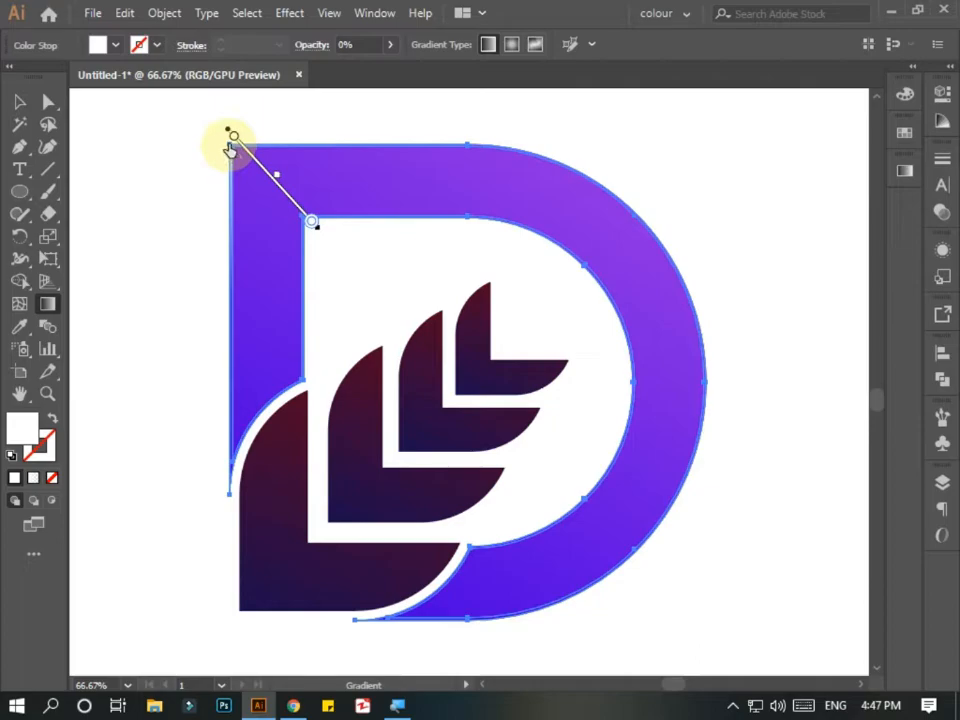
drag(255, 165, 252, 176)
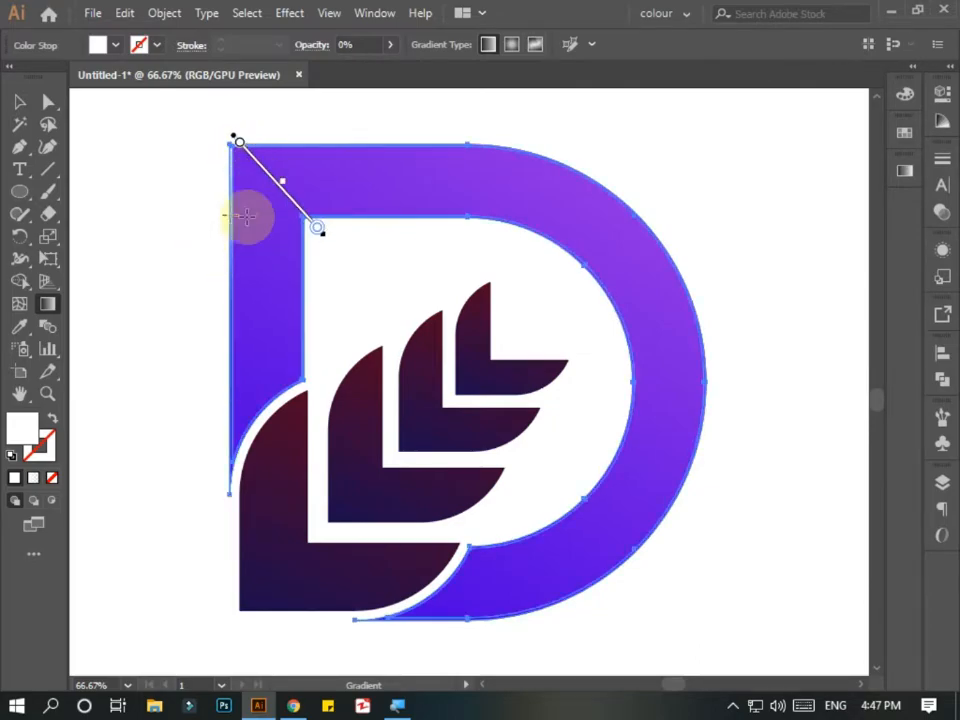
click(22, 104)
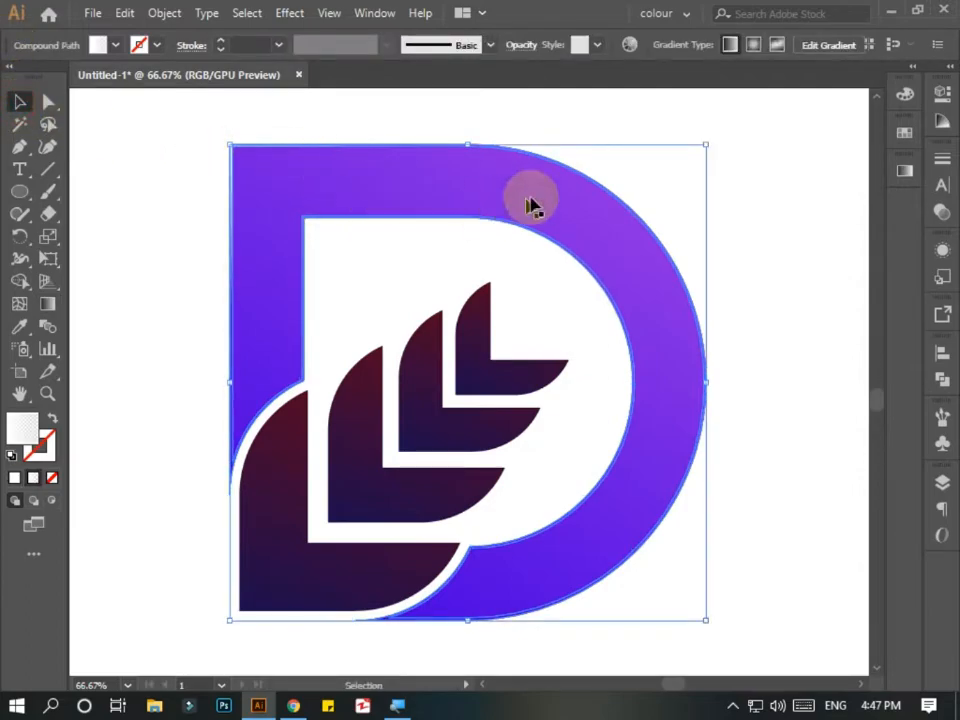
Copy the highlighted thin outline and paste the duplicate in front, in the same position.
click(124, 12)
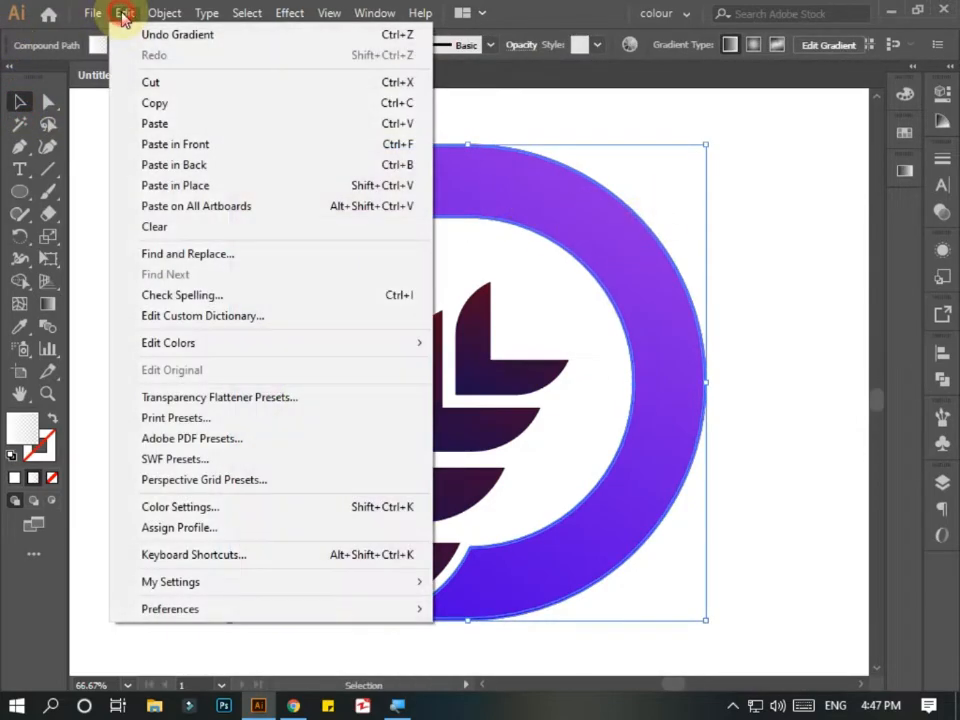
click(150, 101)
click(124, 13)
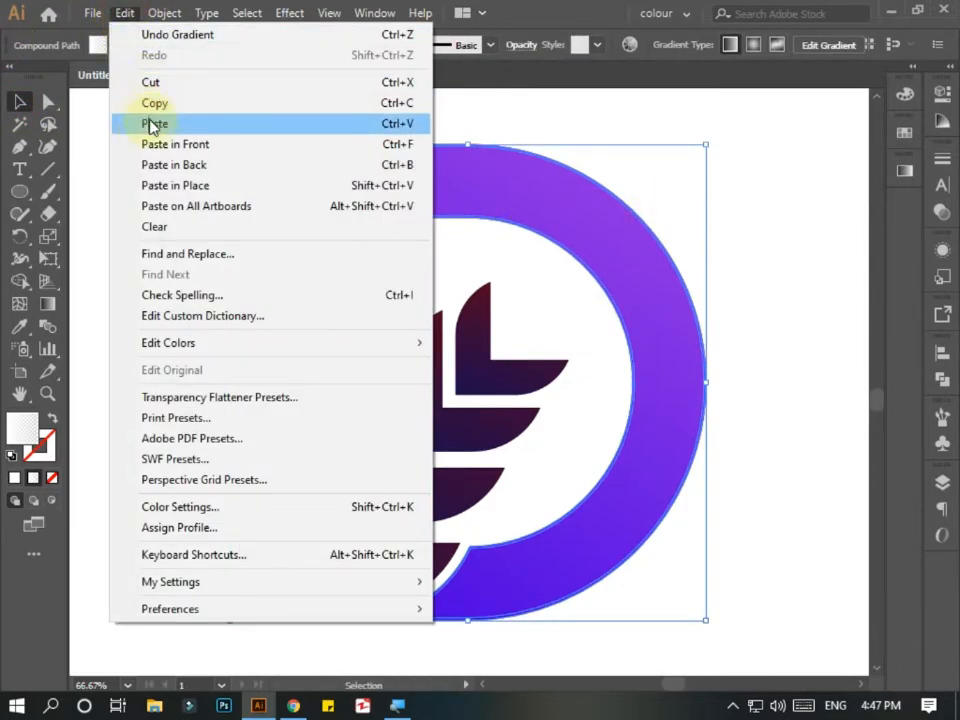
click(174, 145)
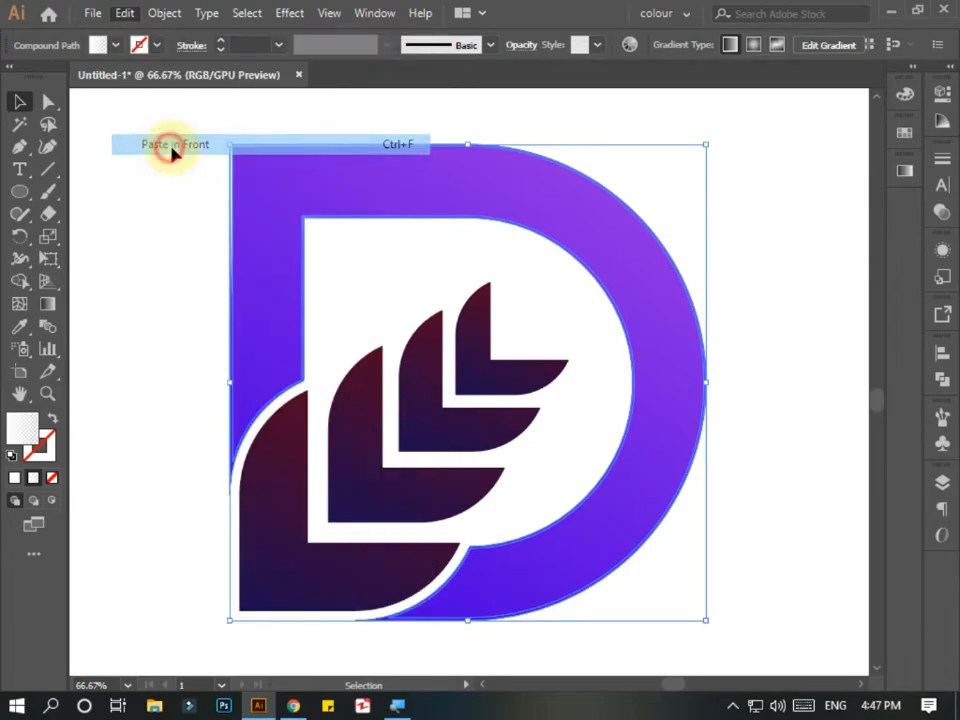
Redraw the duplicate outline's gradient diagonally across the D's lower-right curve and switch its type to radial.
click(48, 308)
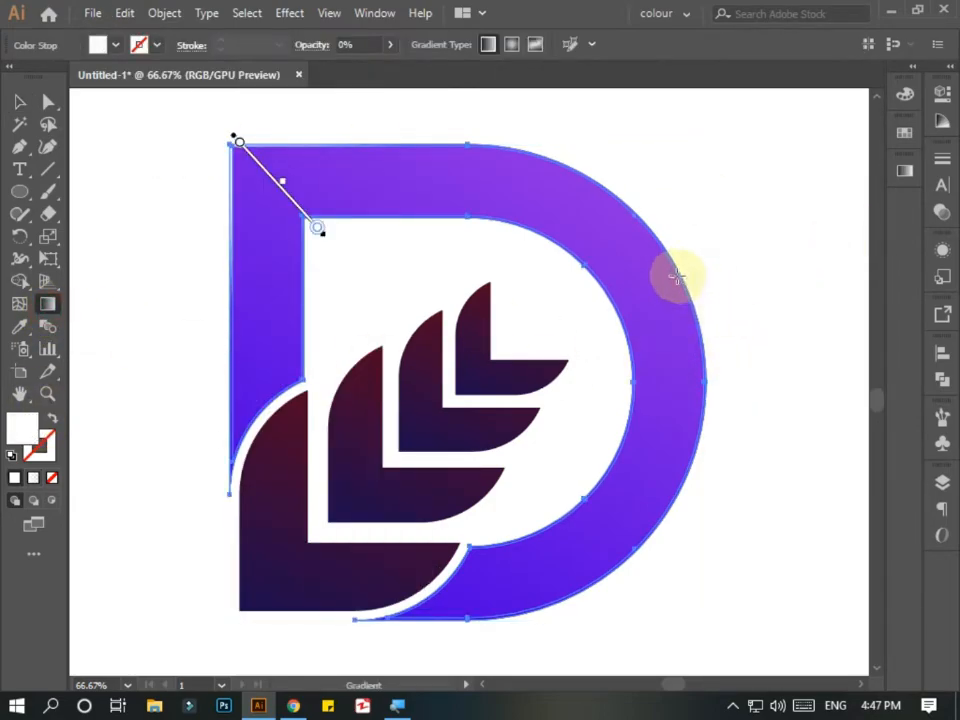
drag(609, 470, 660, 530)
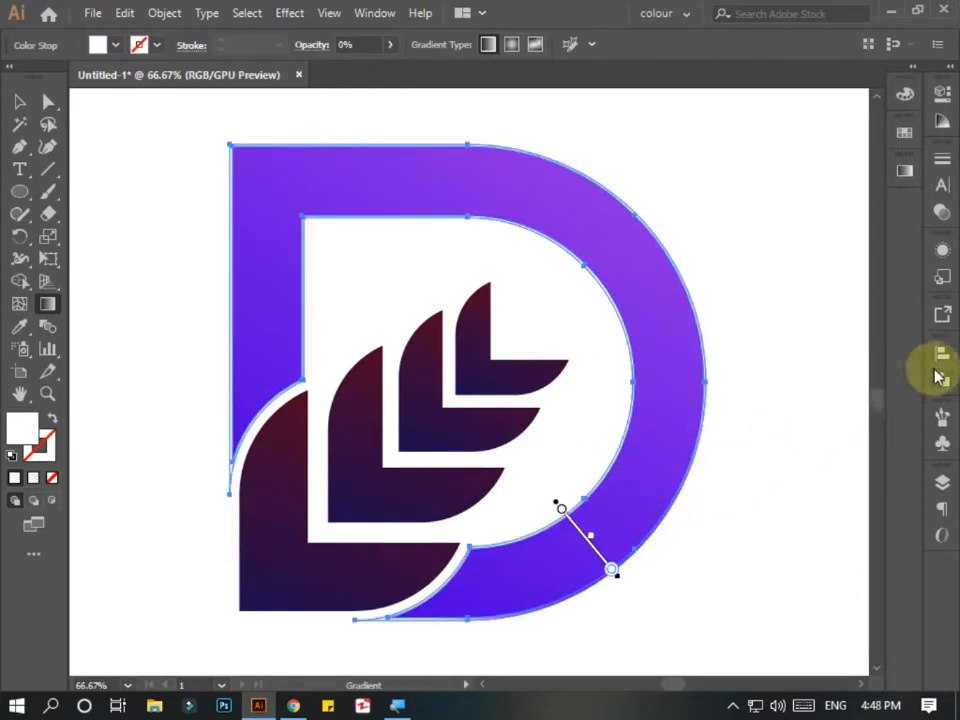
click(904, 170)
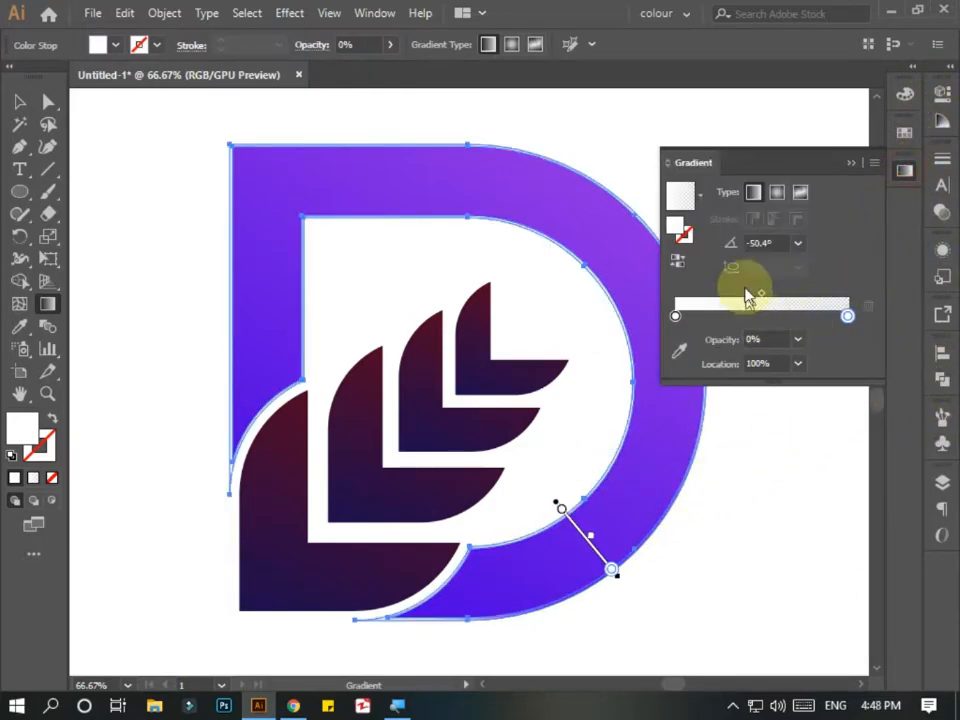
click(778, 195)
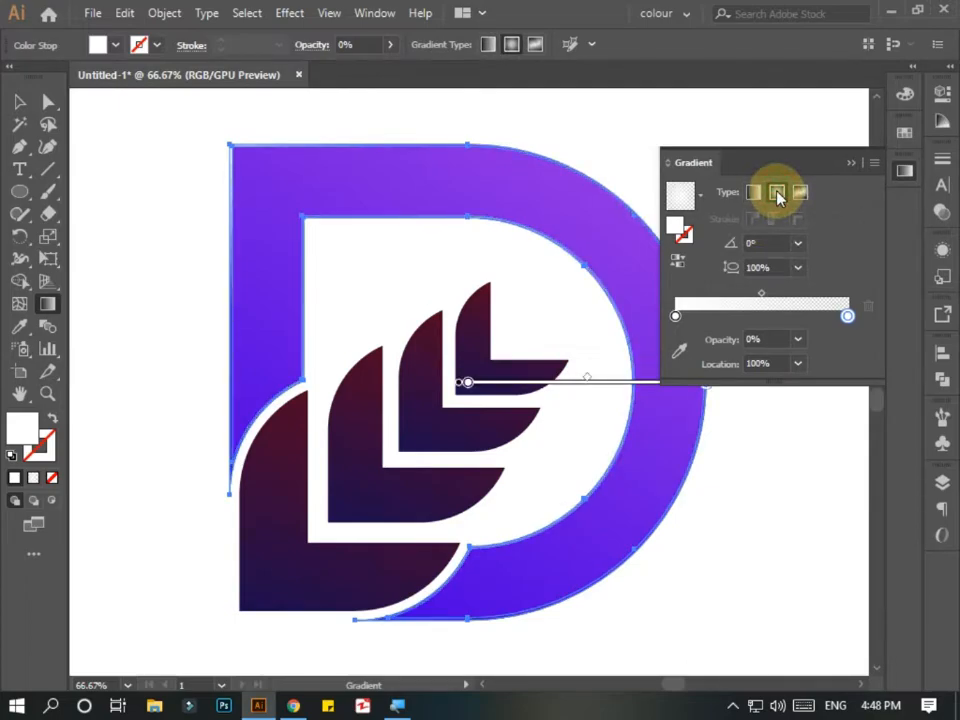
Redraw the duplicate outline's radial gradient from the outer edge of the D's lower-right curve diagonally inward.
click(851, 162)
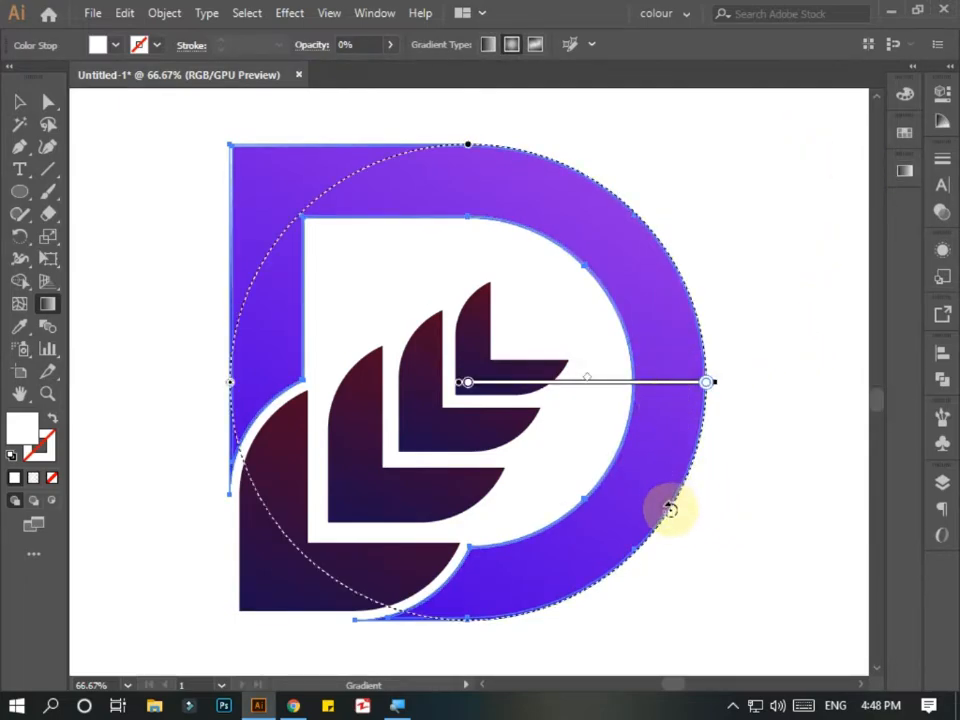
drag(666, 507, 586, 434)
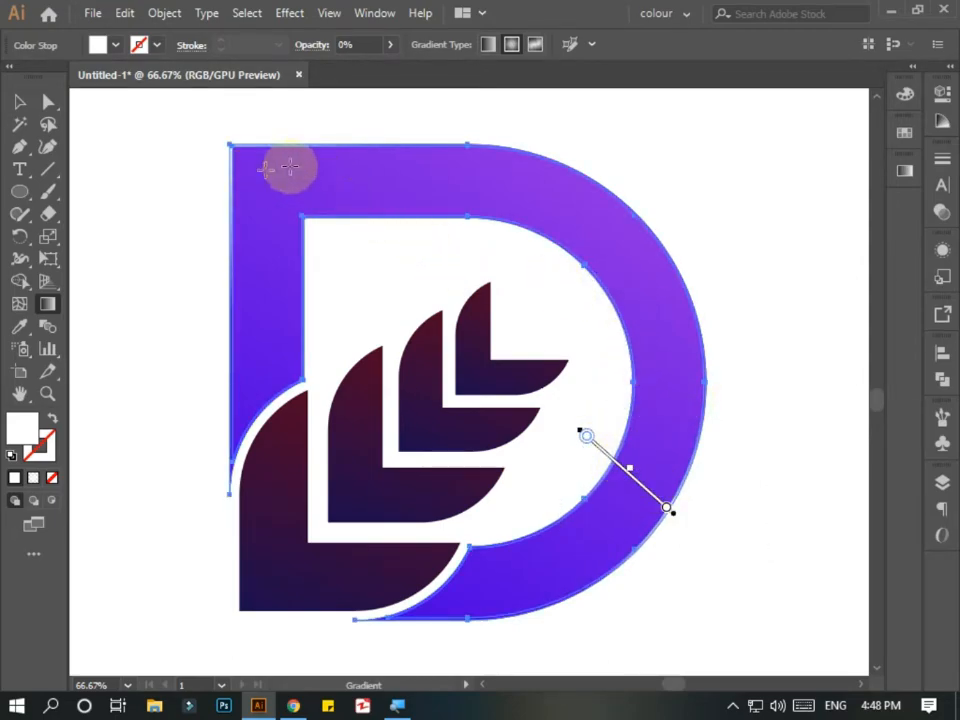
click(17, 100)
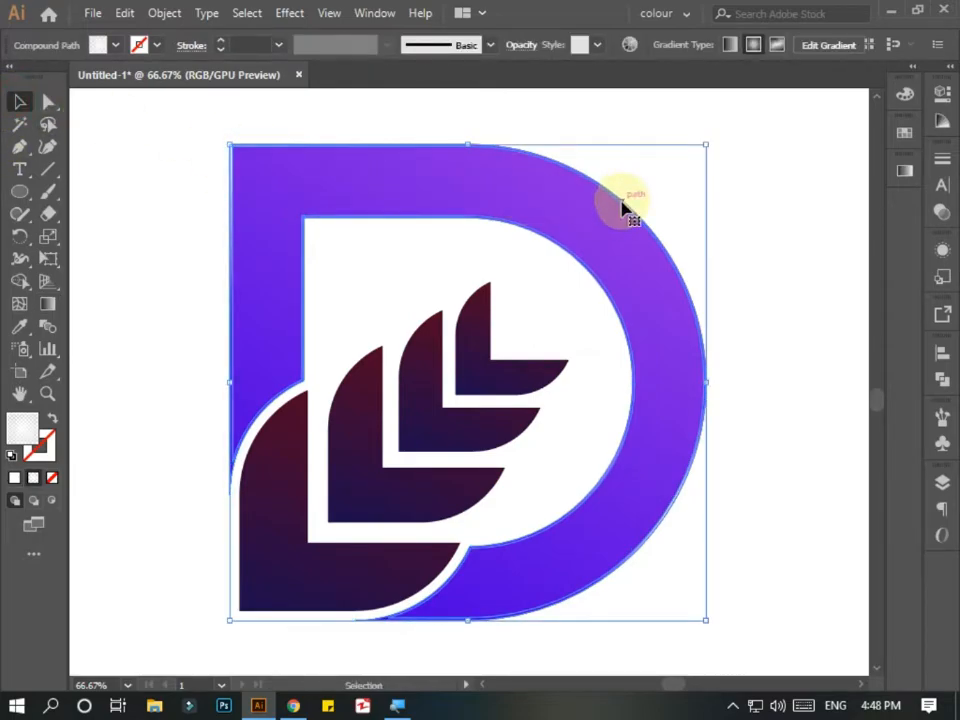
Copy the radial-gradient outline and paste another duplicate in front, in the same position.
click(666, 206)
click(652, 240)
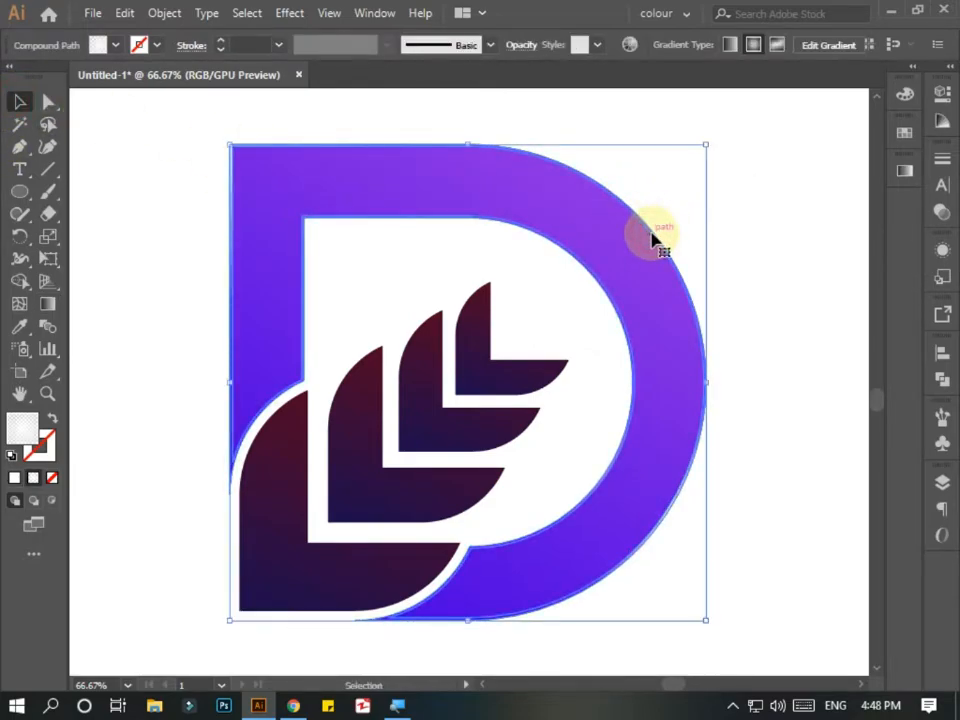
click(124, 13)
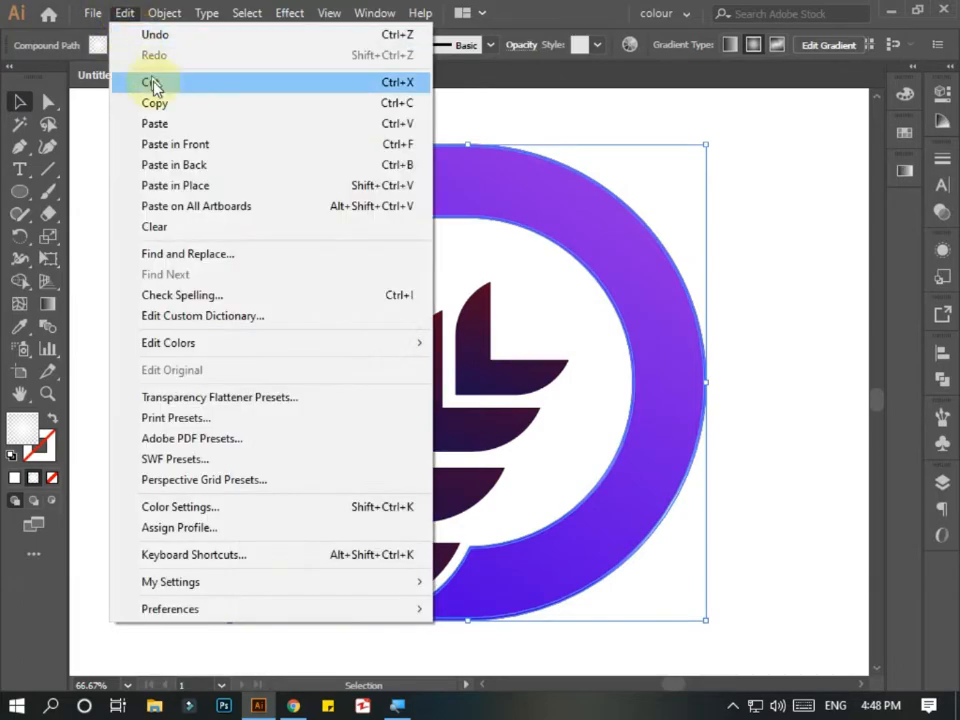
click(172, 106)
click(124, 13)
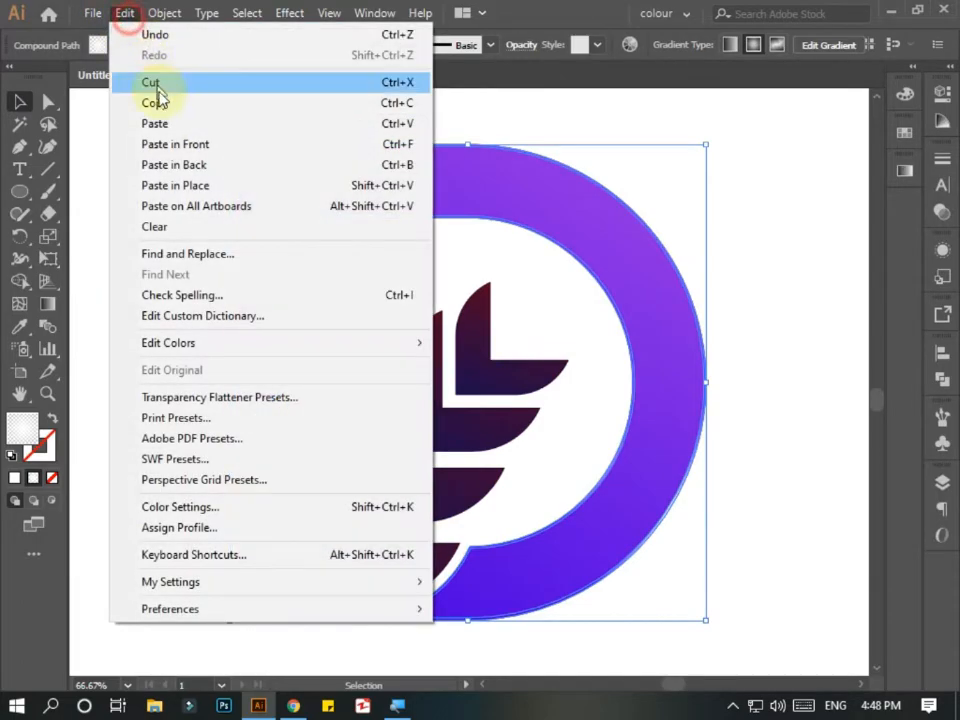
click(195, 144)
Redraw the new duplicate's radial gradient inward across the D's upper-right curve, rotate it slightly and deselect the outline.
click(47, 304)
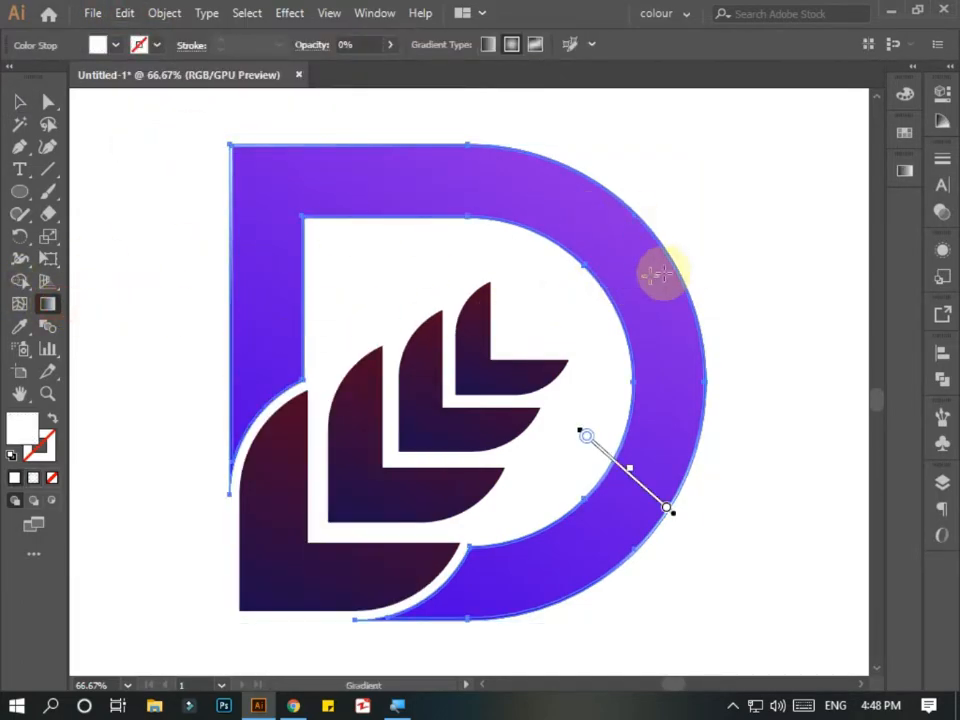
drag(652, 233, 594, 289)
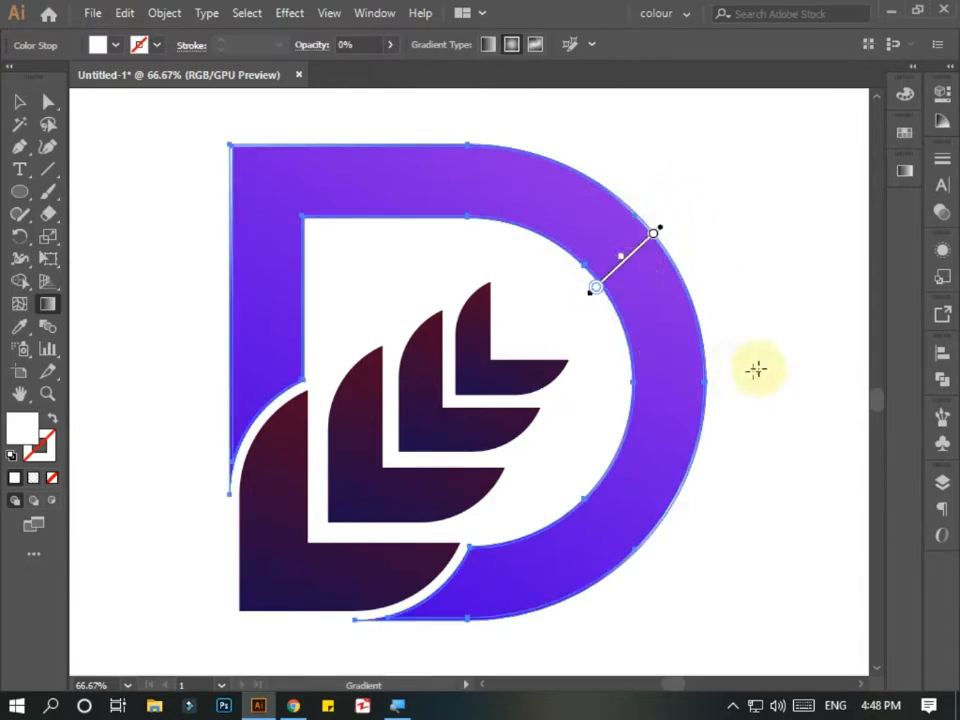
drag(726, 268, 723, 266)
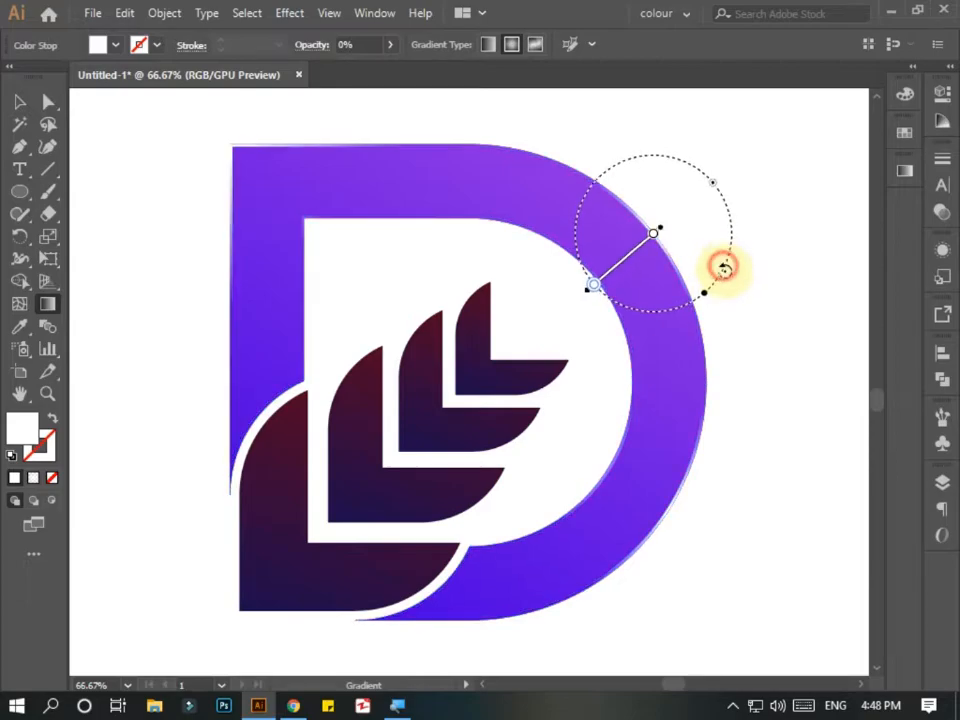
click(20, 101)
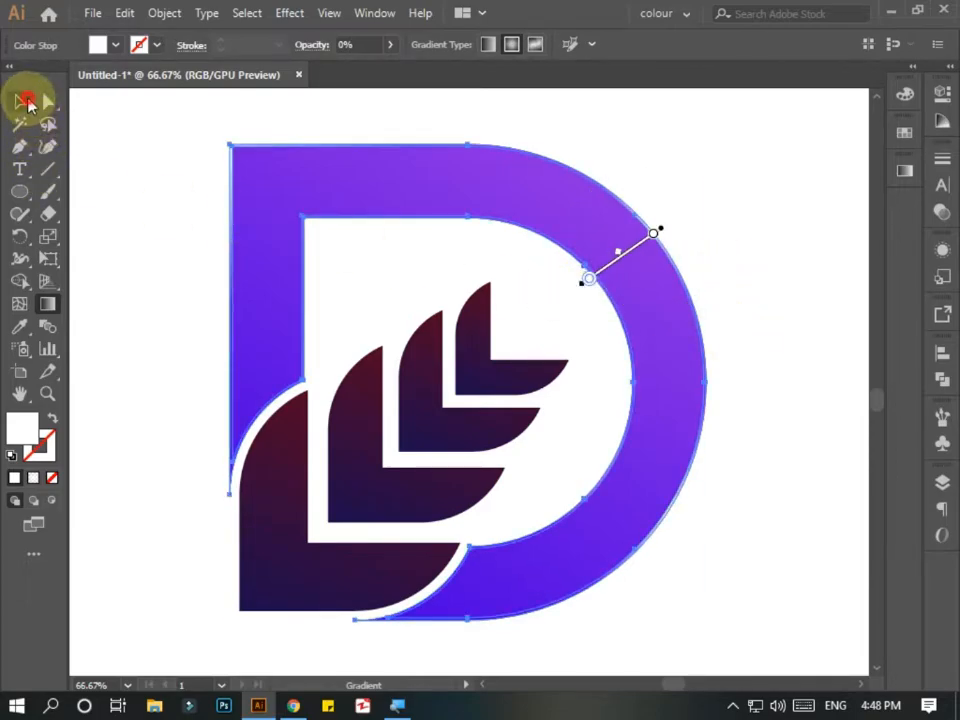
click(168, 211)
Expand the appearance of the red-blue leaf pieces into editable shapes.
click(375, 482)
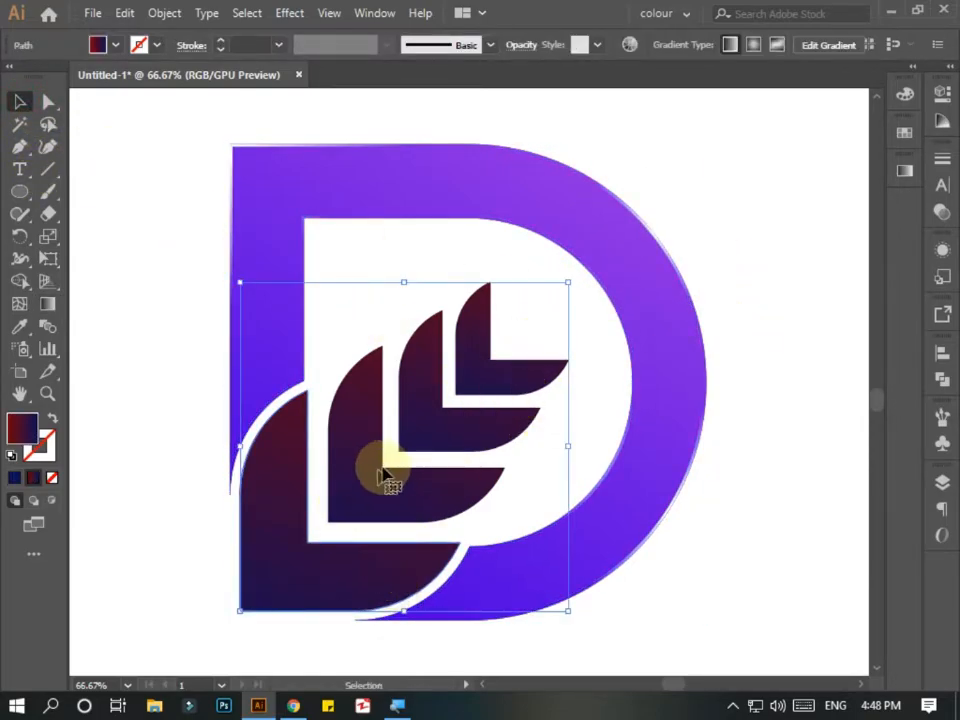
click(158, 12)
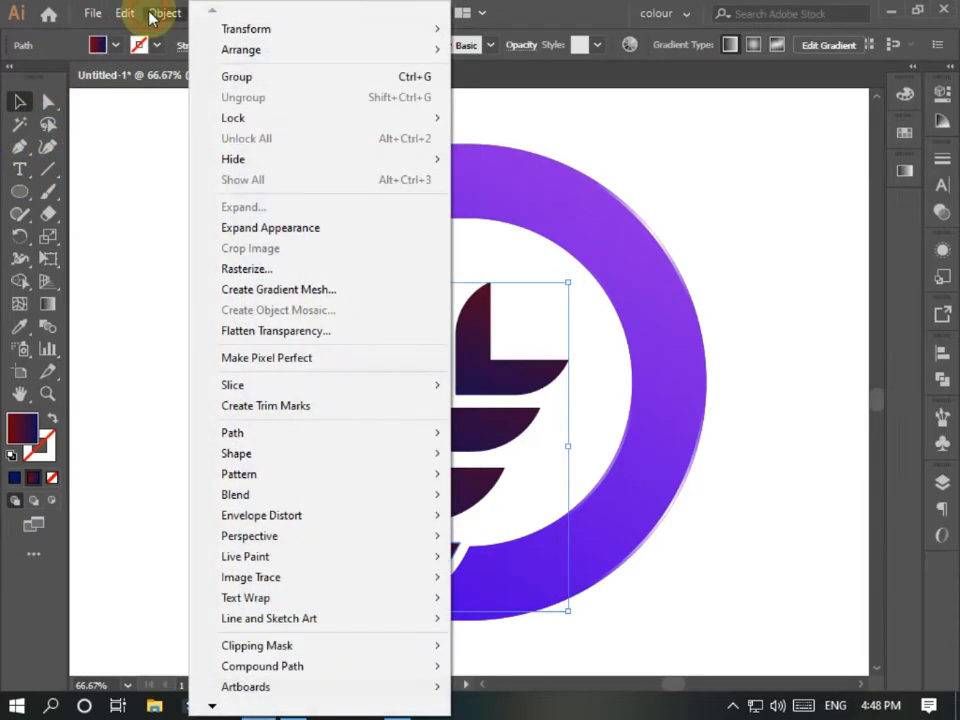
click(258, 228)
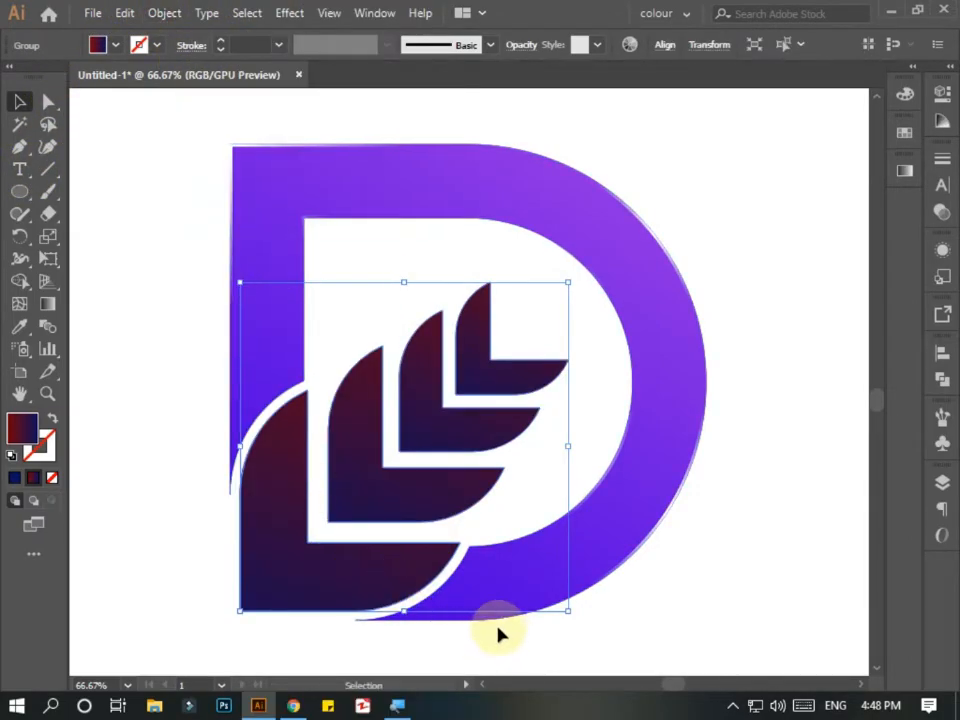
Copy the leaf group, paste it in front and move the duplicate to the empty area left of the D.
key(ctrl+minus)
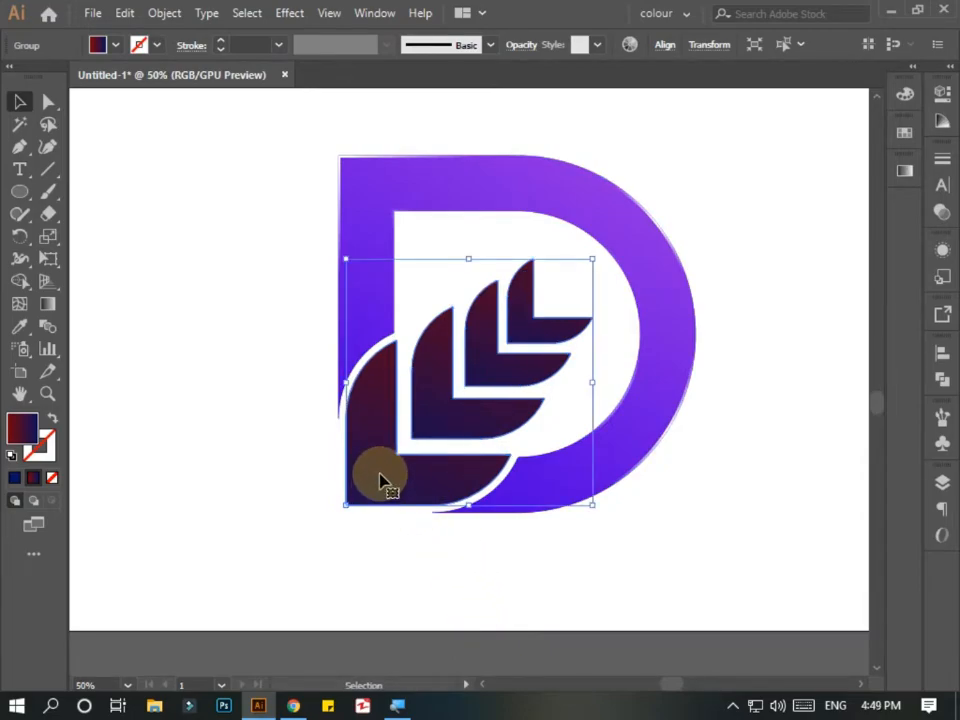
mouse_move(381, 481)
mouse_down()
mouse_move(291, 497)
mouse_move(135, 437)
mouse_move(390, 484)
mouse_move(377, 478)
mouse_move(381, 486)
mouse_move(384, 478)
mouse_up()
click(124, 13)
click(124, 13)
click(186, 144)
drag(394, 484, 124, 426)
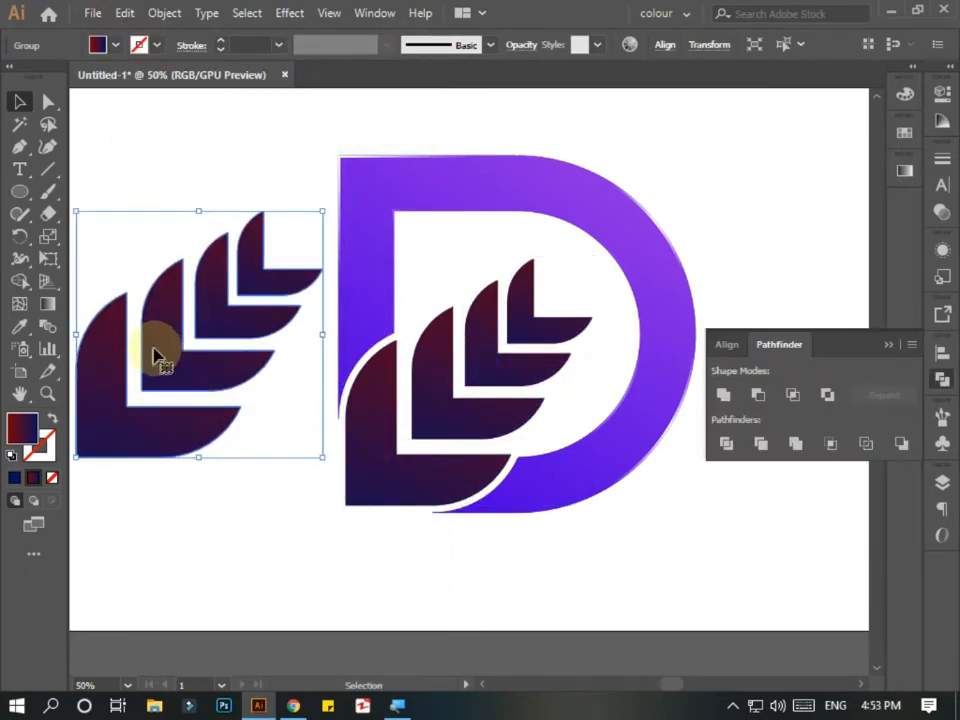
Copy the moved leaf group and paste a duplicate in front, in the same position.
click(124, 13)
click(145, 101)
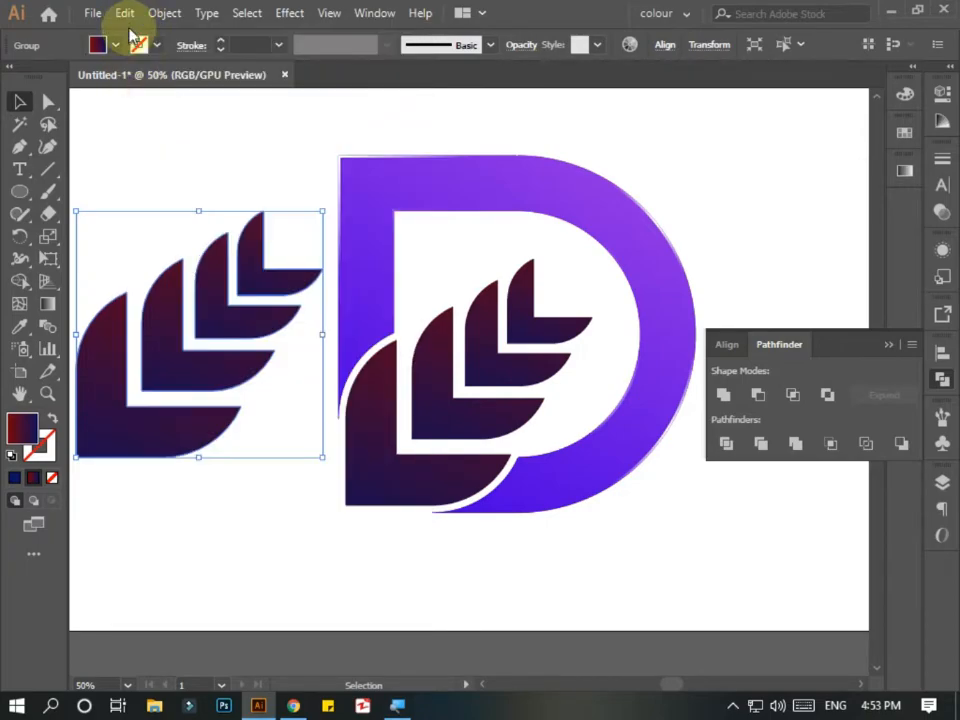
click(125, 14)
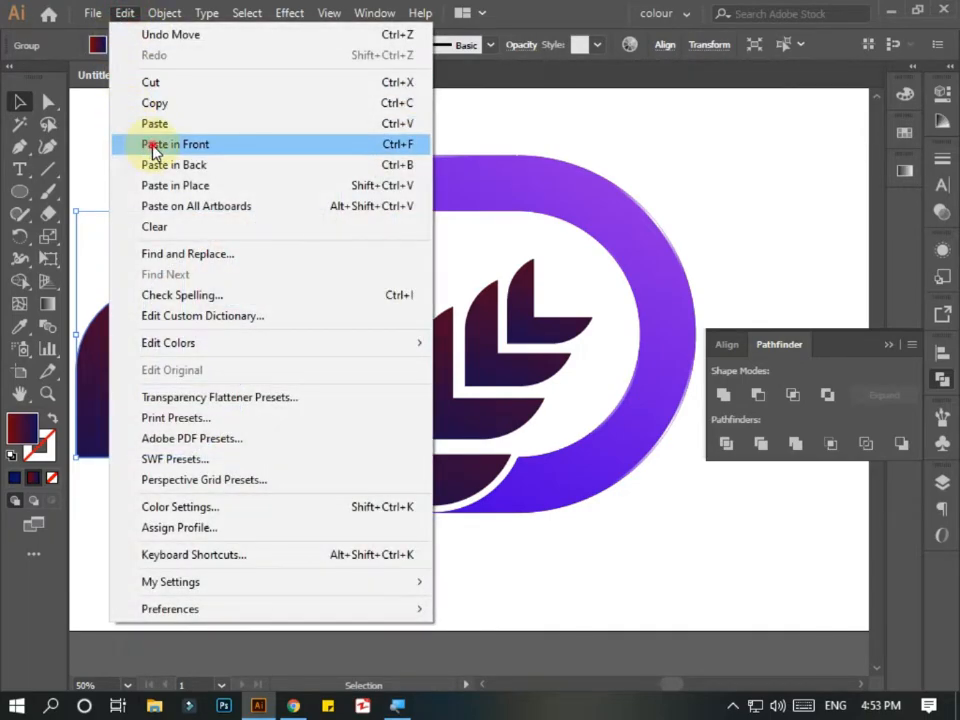
click(155, 145)
Offset the paths of the duplicated leaf group slightly inward with Offset Path and deselect the result.
click(124, 13)
mouse_move(165, 13)
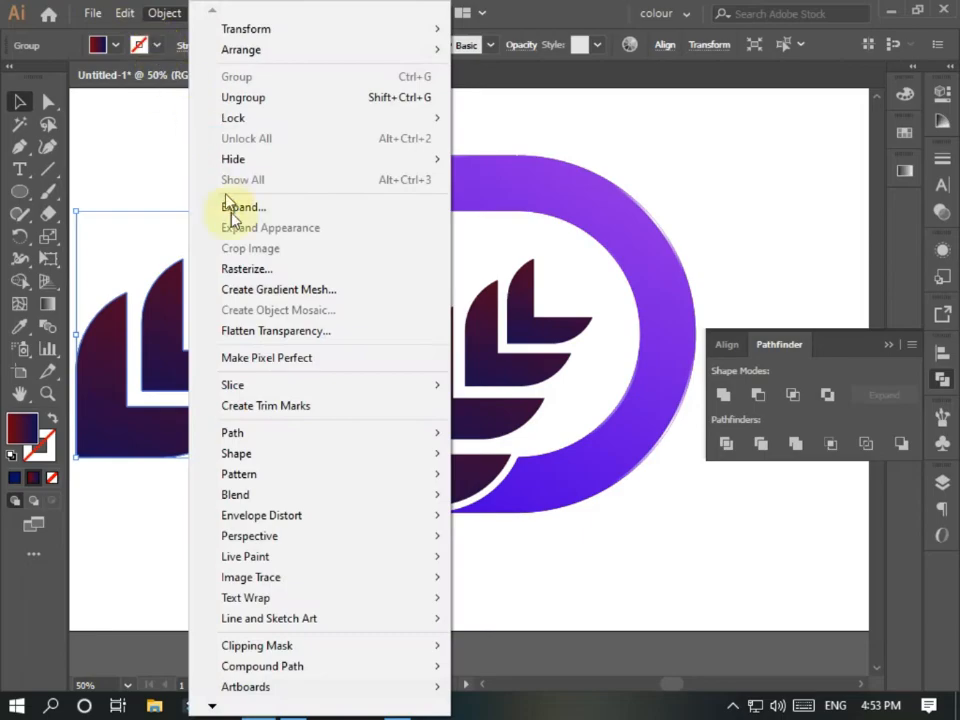
mouse_move(330, 432)
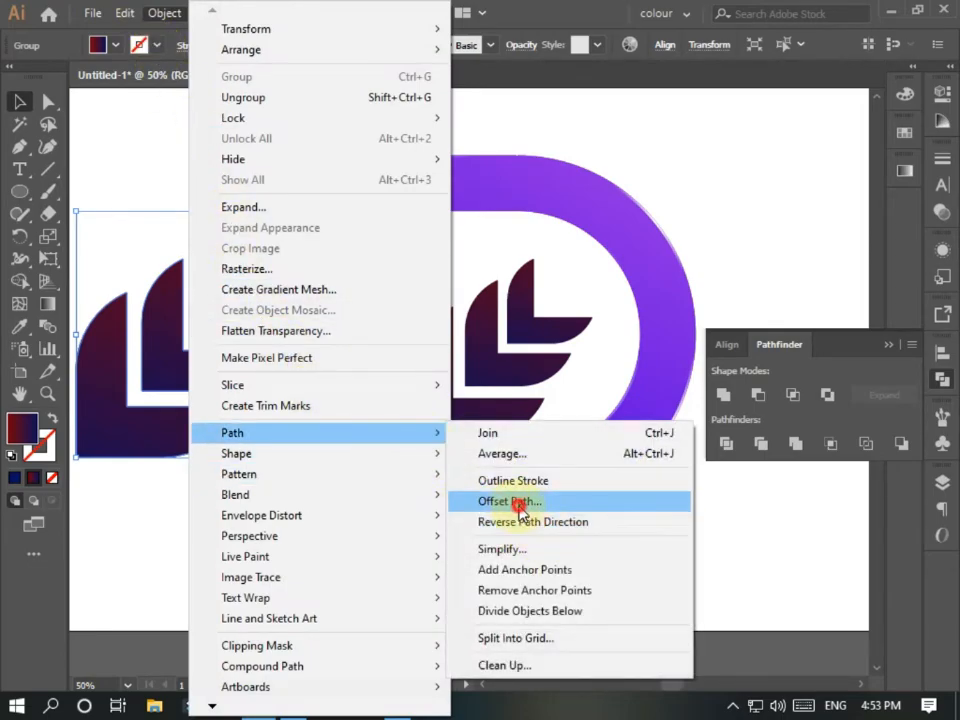
click(520, 501)
click(732, 393)
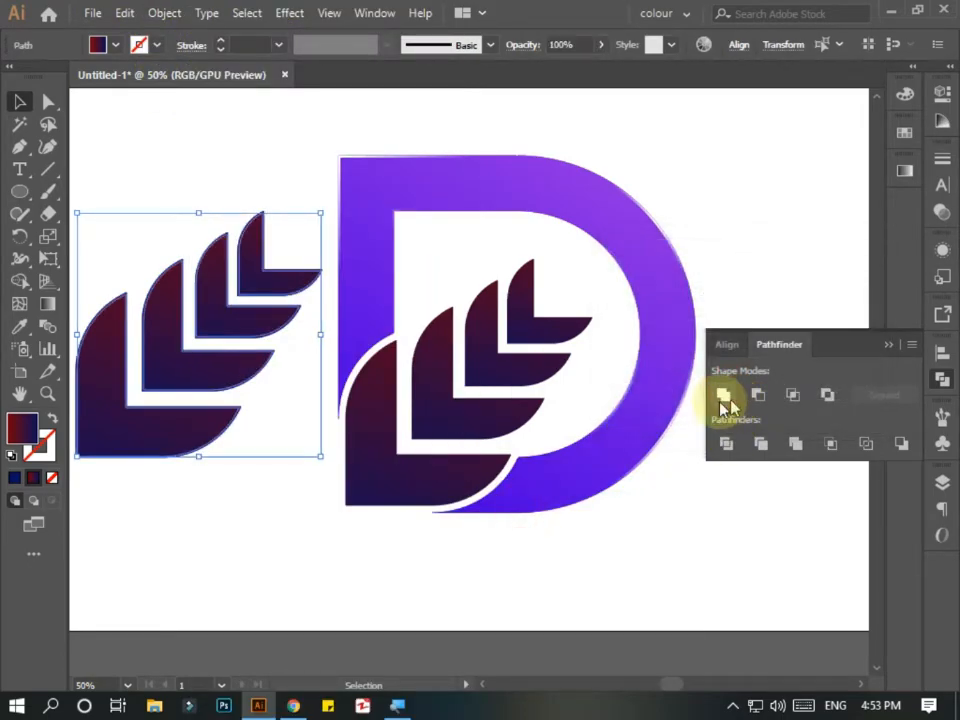
click(130, 148)
Remove the interiors of the four leaf copies beside the D with Shape Builder, leaving only their thin outlines.
click(154, 450)
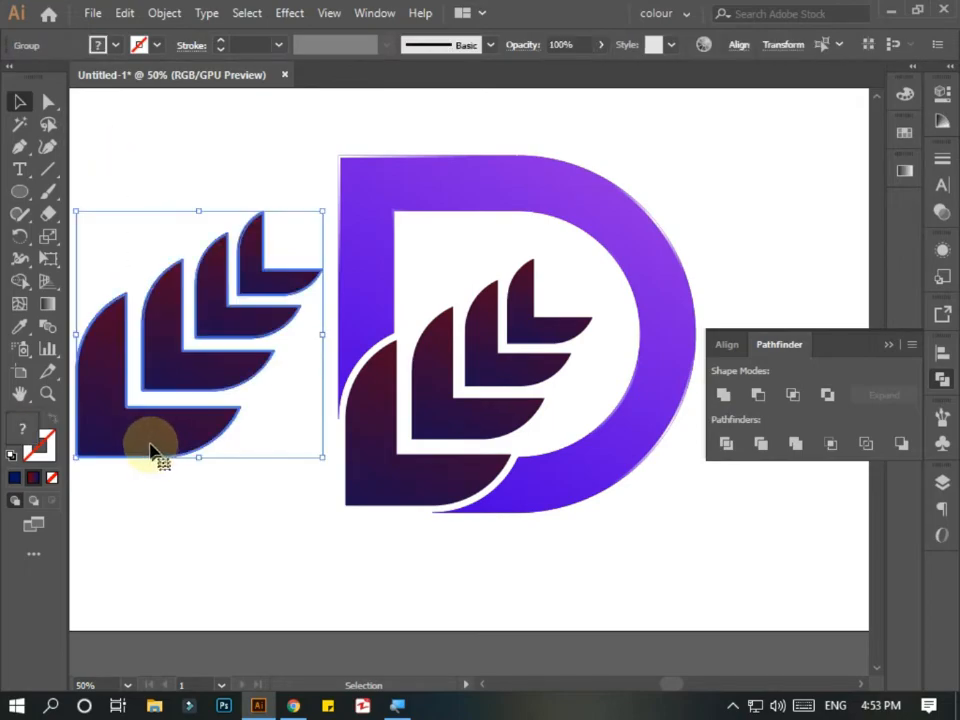
click(19, 281)
alt+click(107, 397)
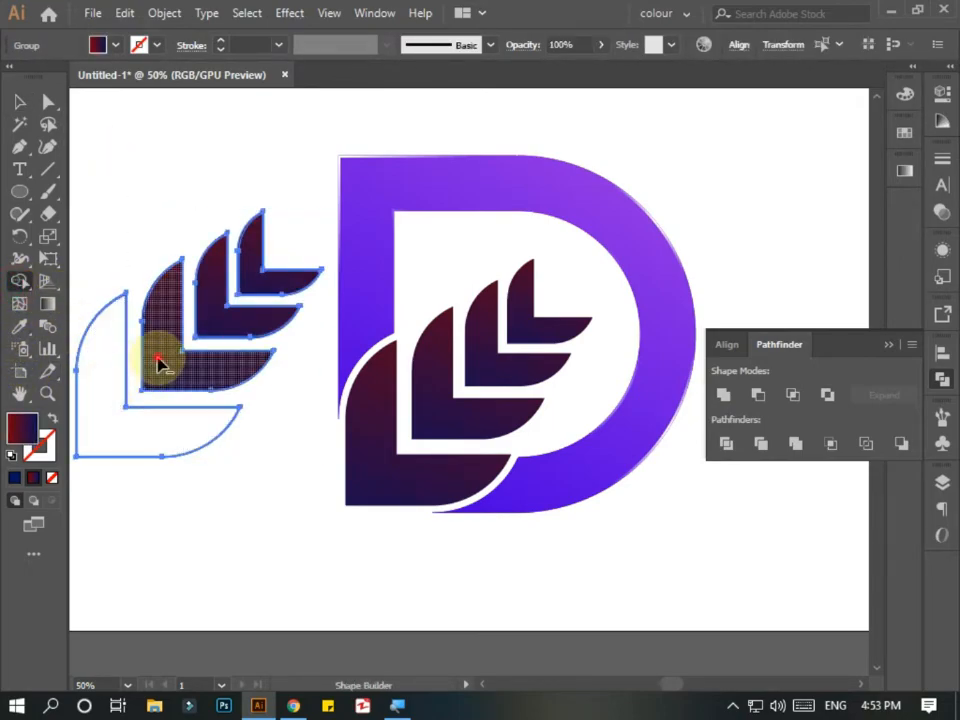
alt+click(161, 364)
alt+click(208, 321)
alt+click(245, 265)
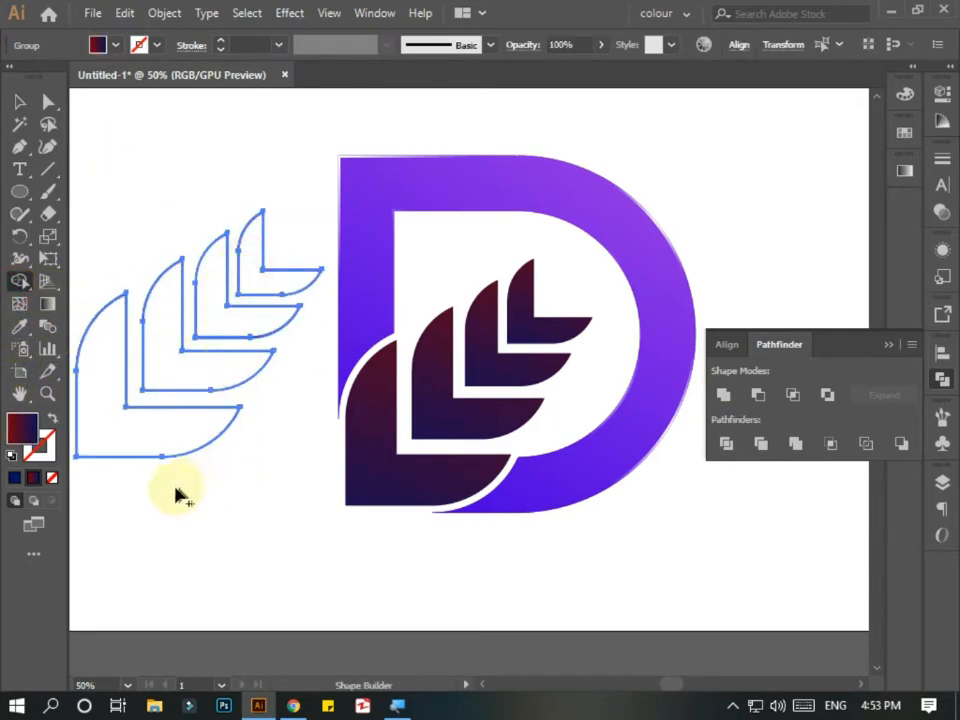
click(19, 101)
click(137, 207)
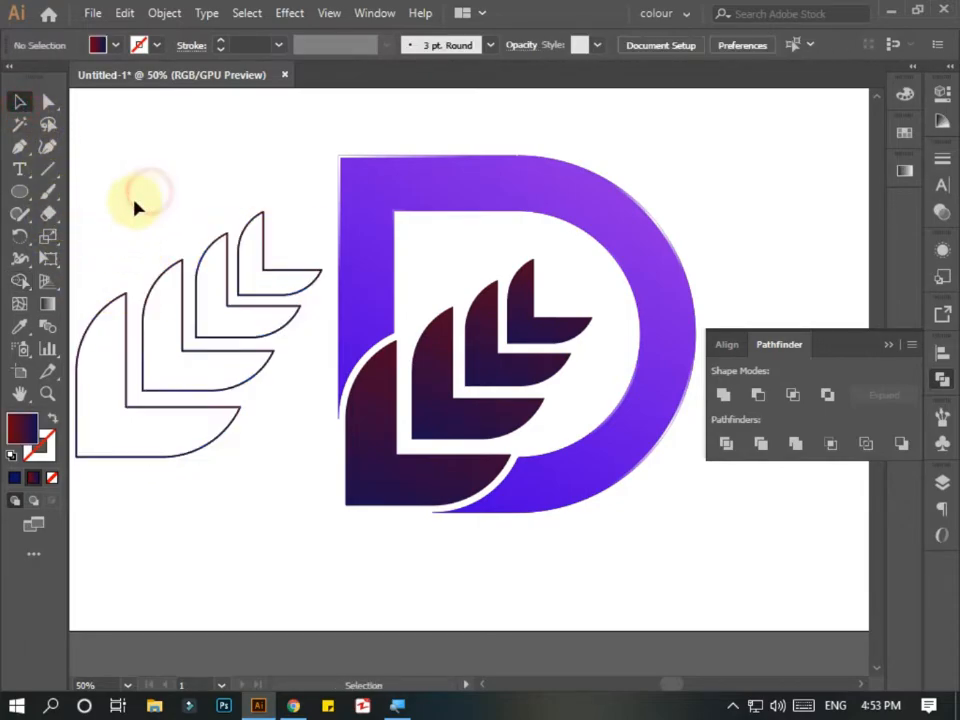
Apply the D outline's white fading gradient to the thin leaf outlines with the Eyedropper.
drag(215, 362, 236, 347)
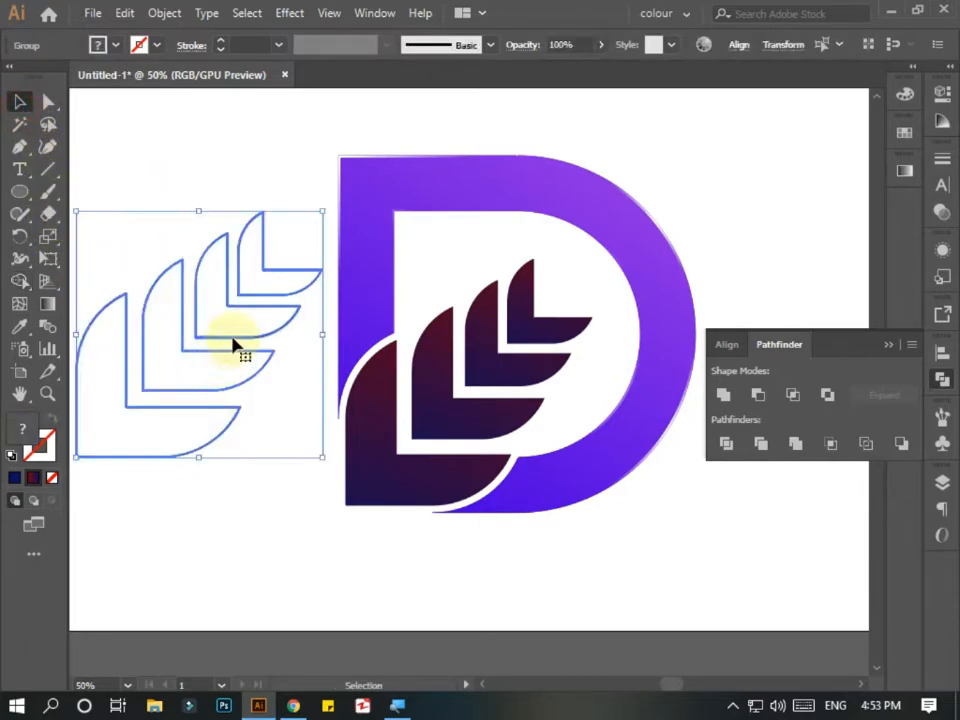
click(238, 479)
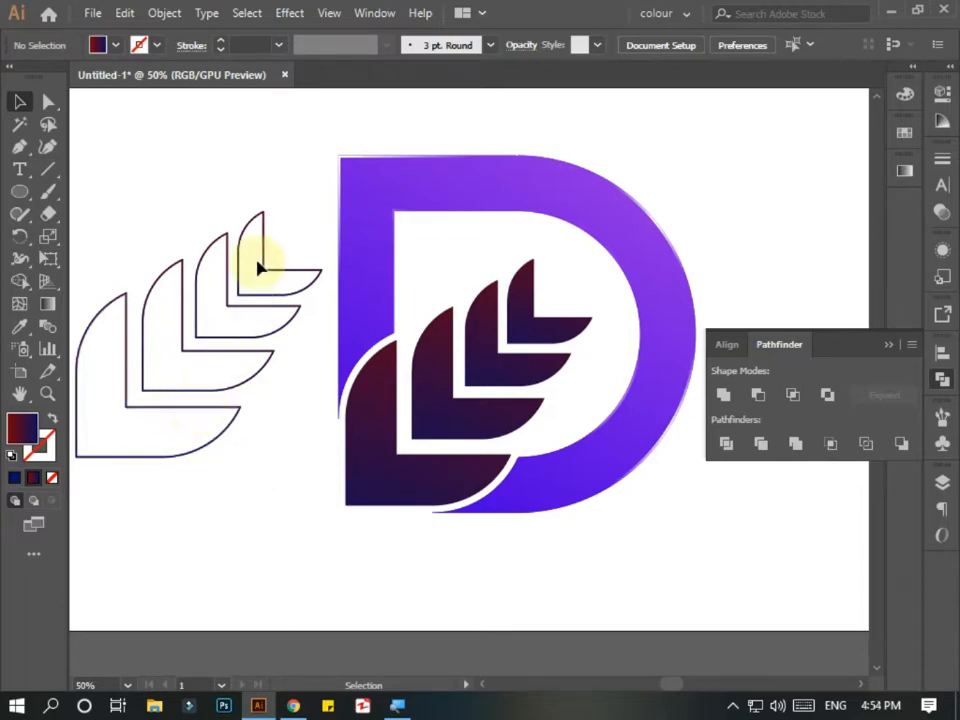
click(229, 302)
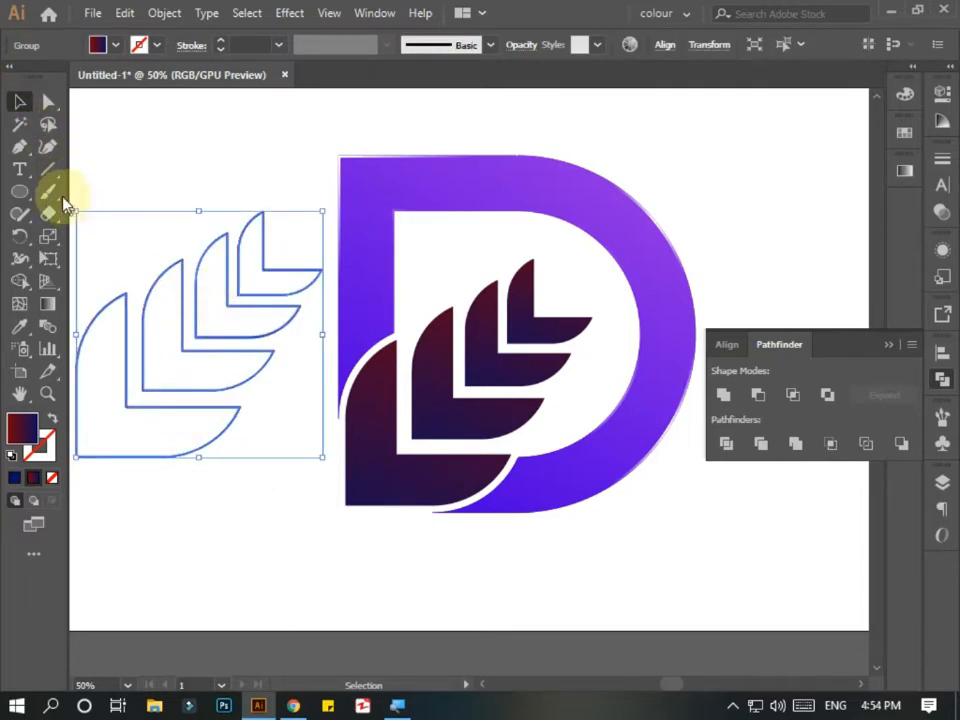
click(22, 328)
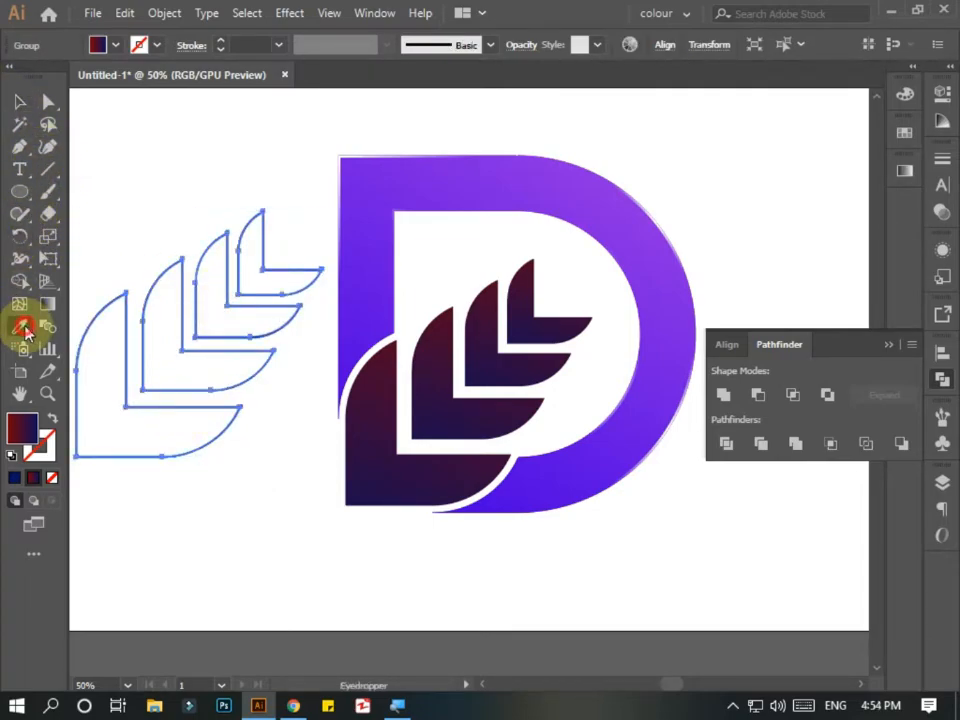
click(339, 156)
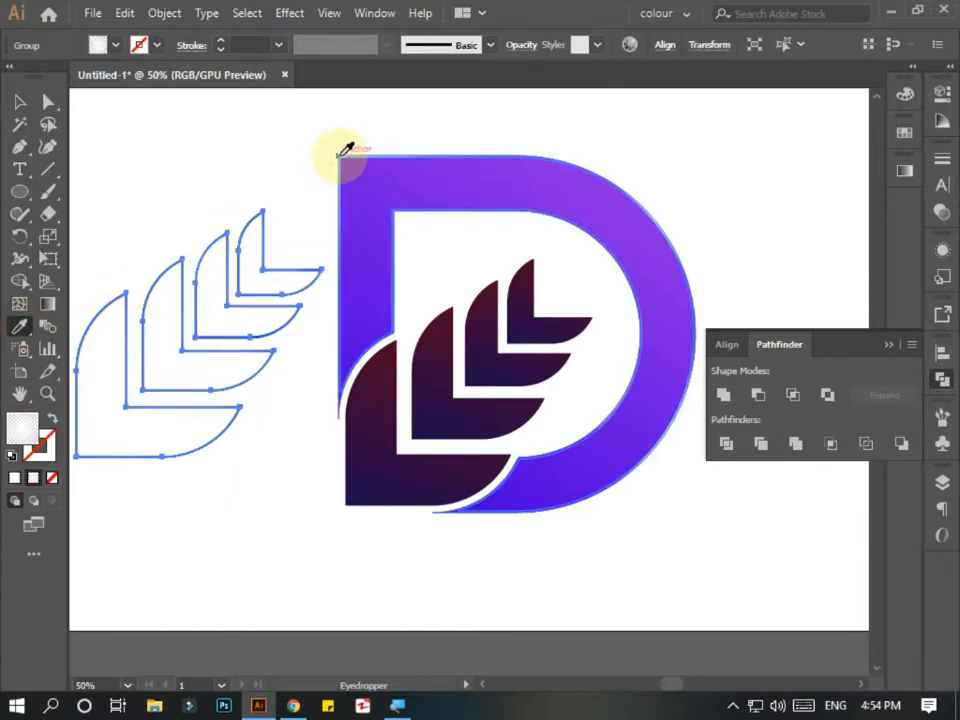
Move the gradient-filled leaf outlines onto the leaf pieces inside the D and deselect them.
click(20, 101)
drag(147, 322, 410, 376)
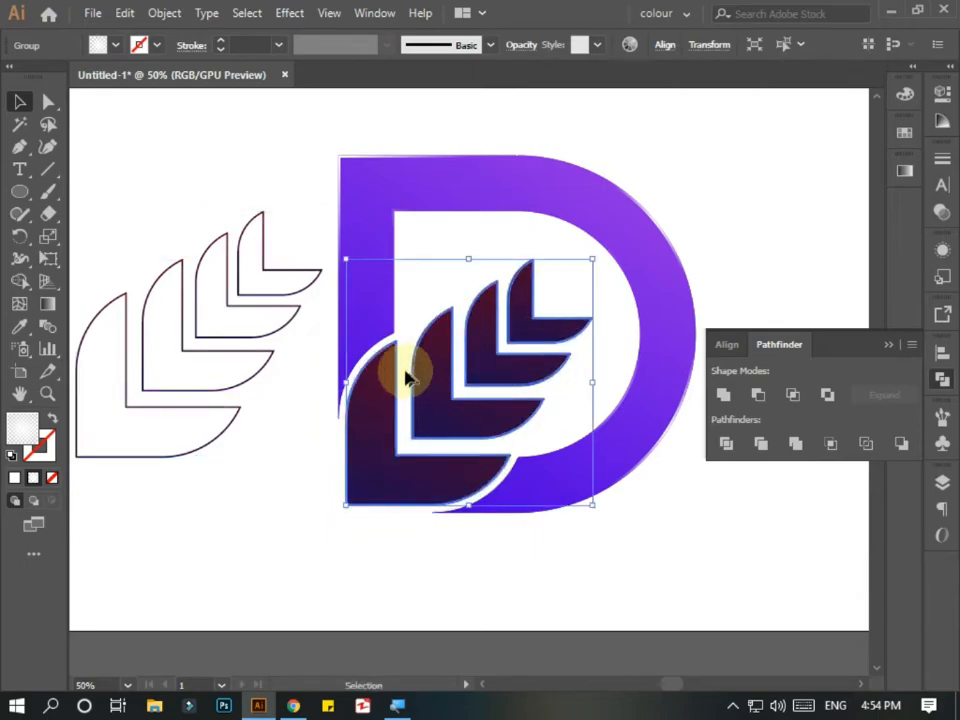
click(313, 452)
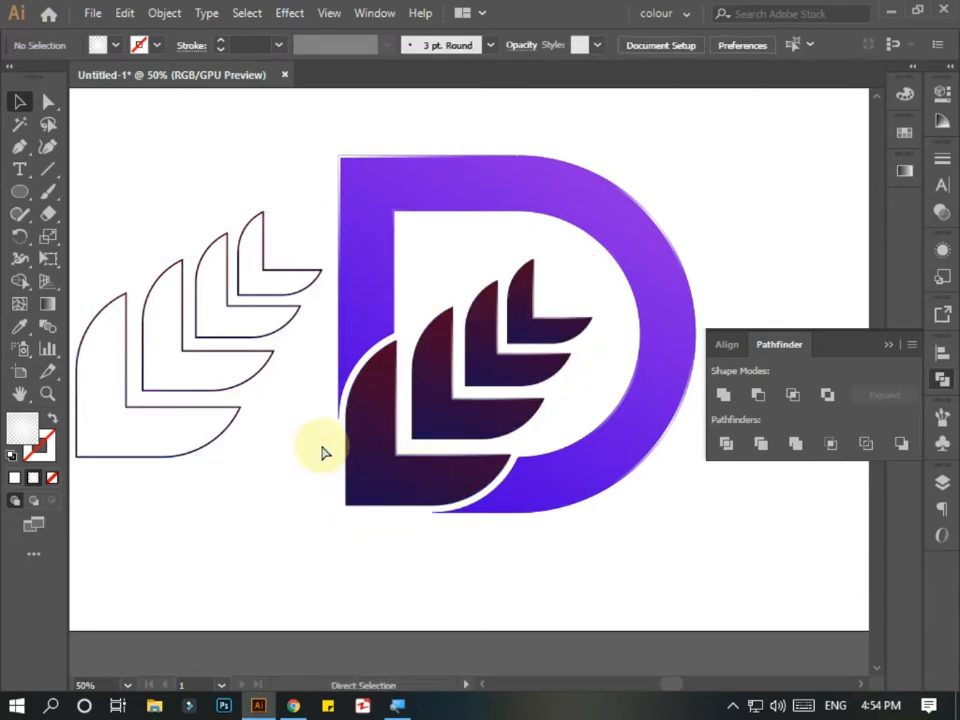
click(288, 450)
click(251, 497)
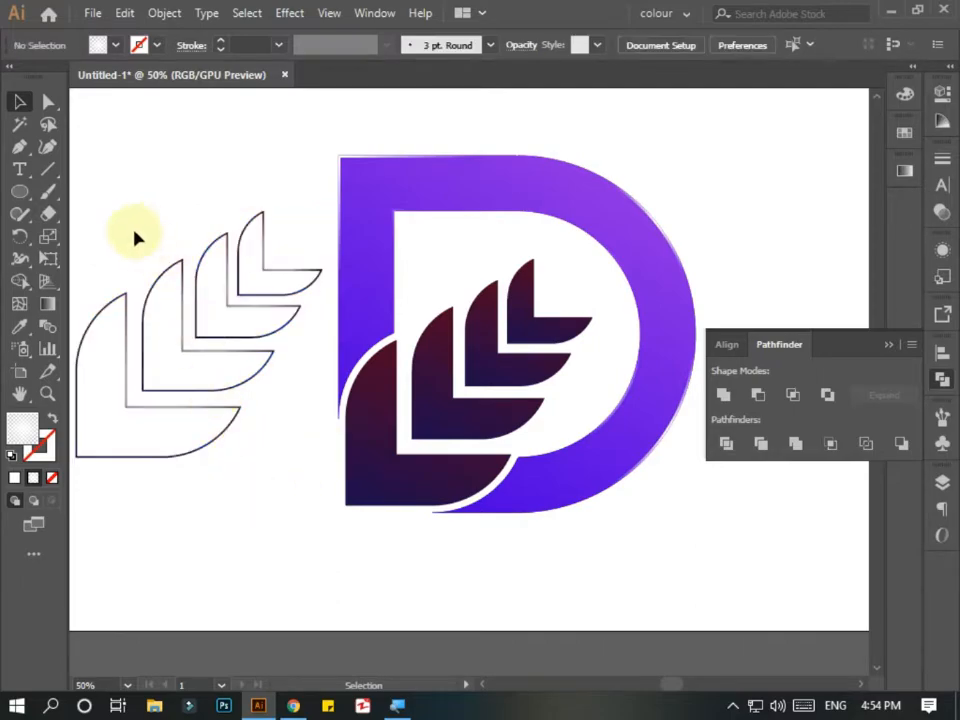
Undo the gradient fill and move of the leaf outlines, keeping the smallest leaf's interior removed.
key(ctrl+z)
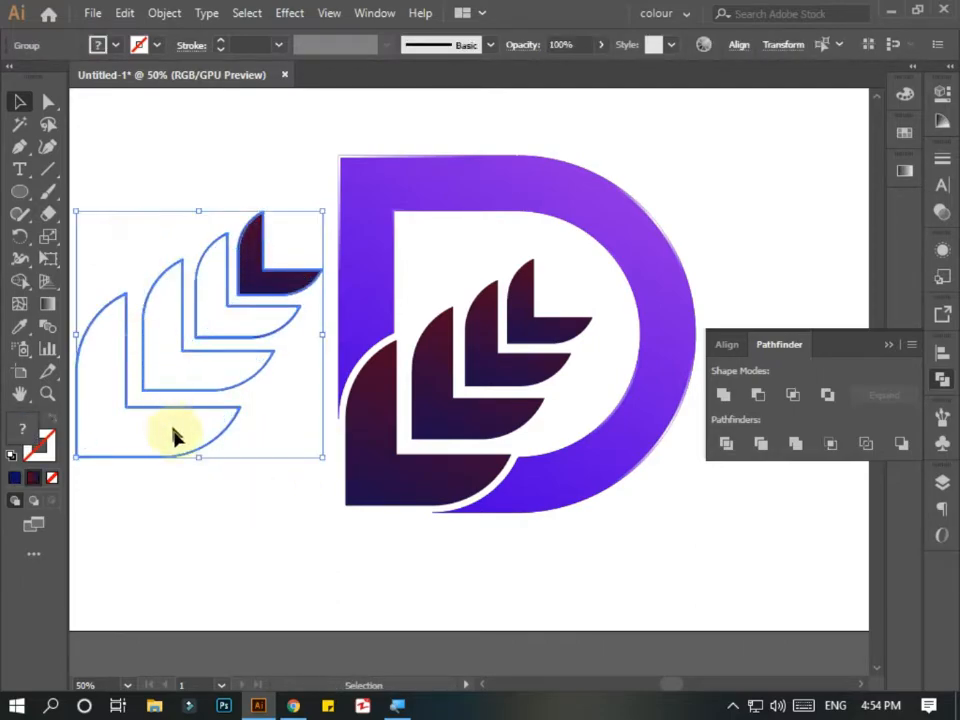
click(228, 517)
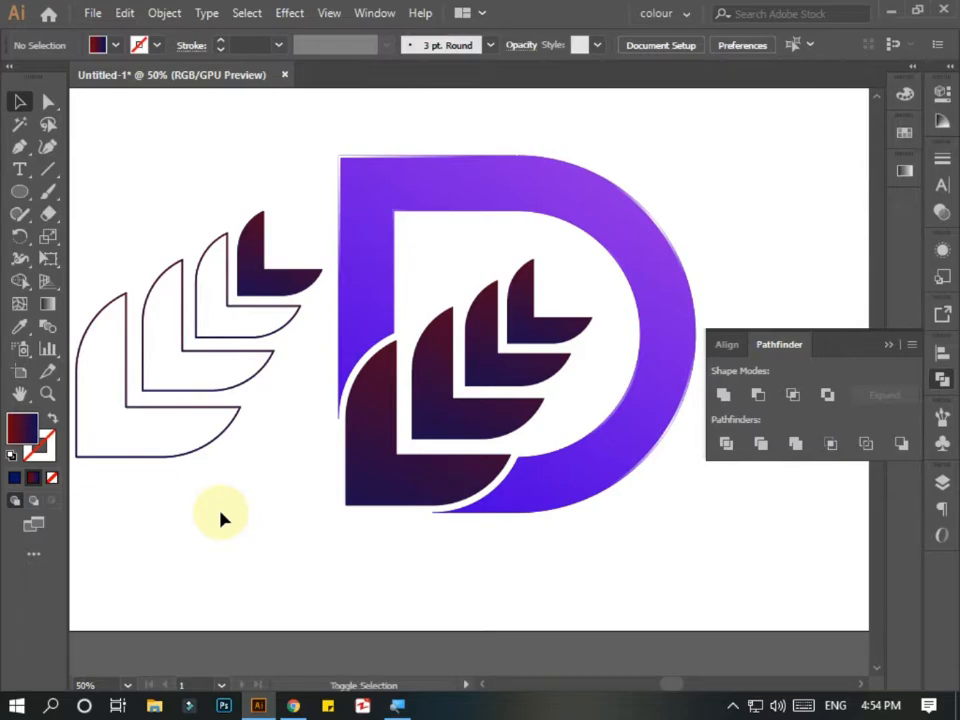
key(ctrl+shift+z)
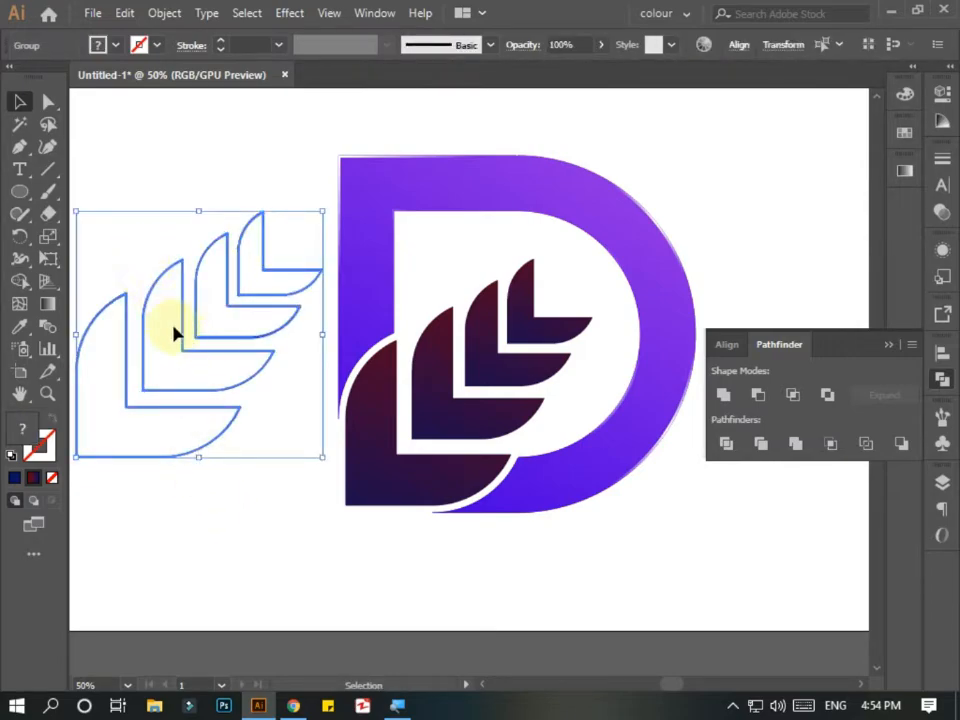
Move the thin leaf outlines onto the leaf pieces inside the D and give them the D outline's white fading gradient with the Eyedropper.
drag(185, 356, 452, 407)
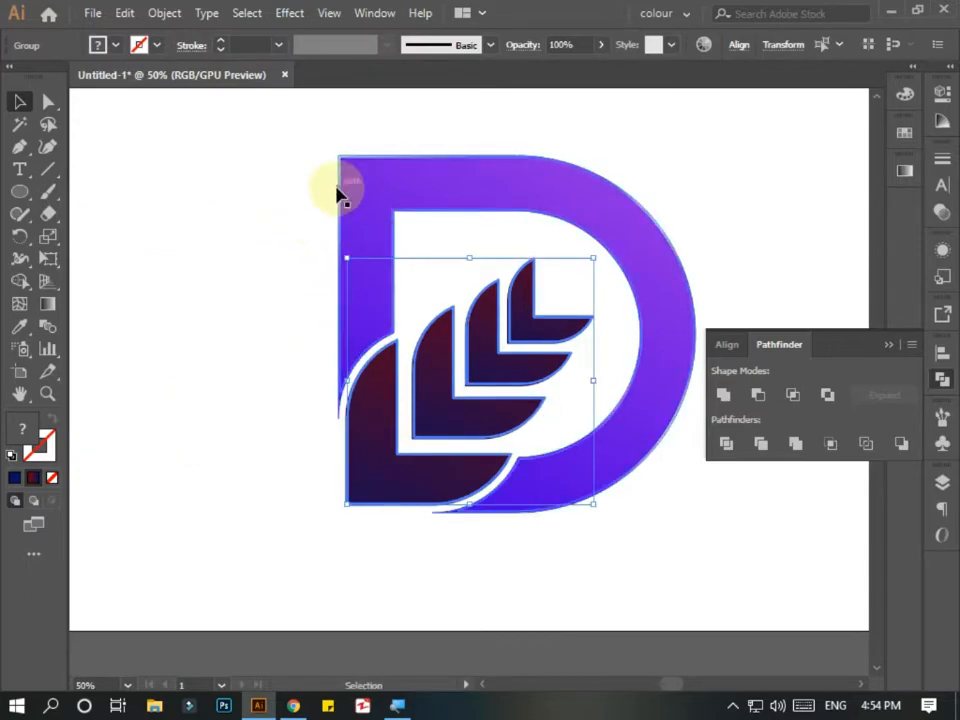
click(260, 265)
click(367, 366)
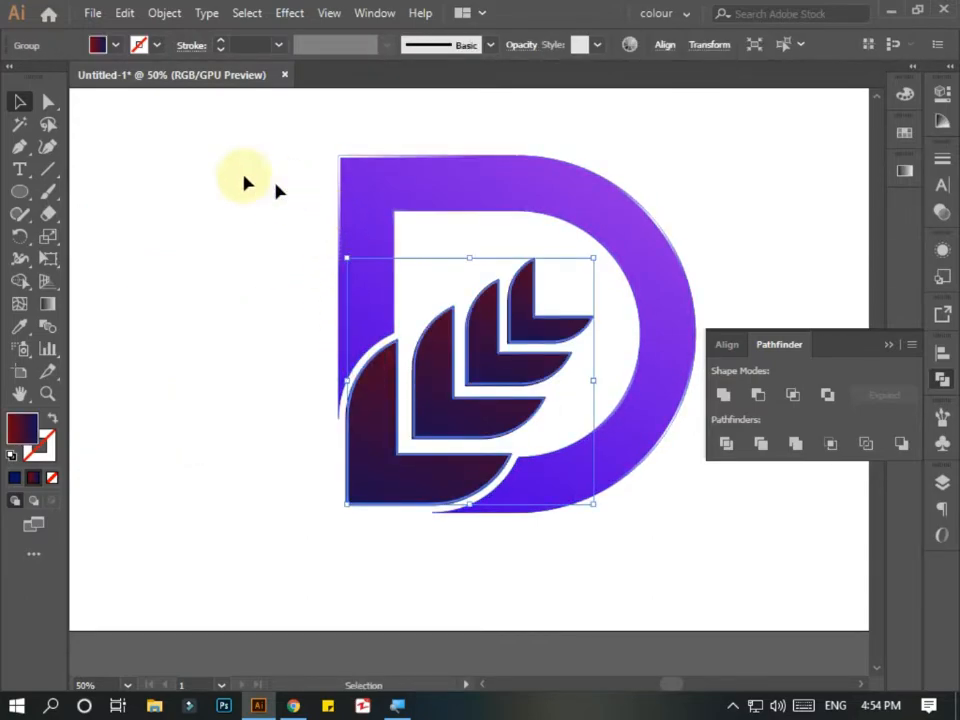
click(19, 326)
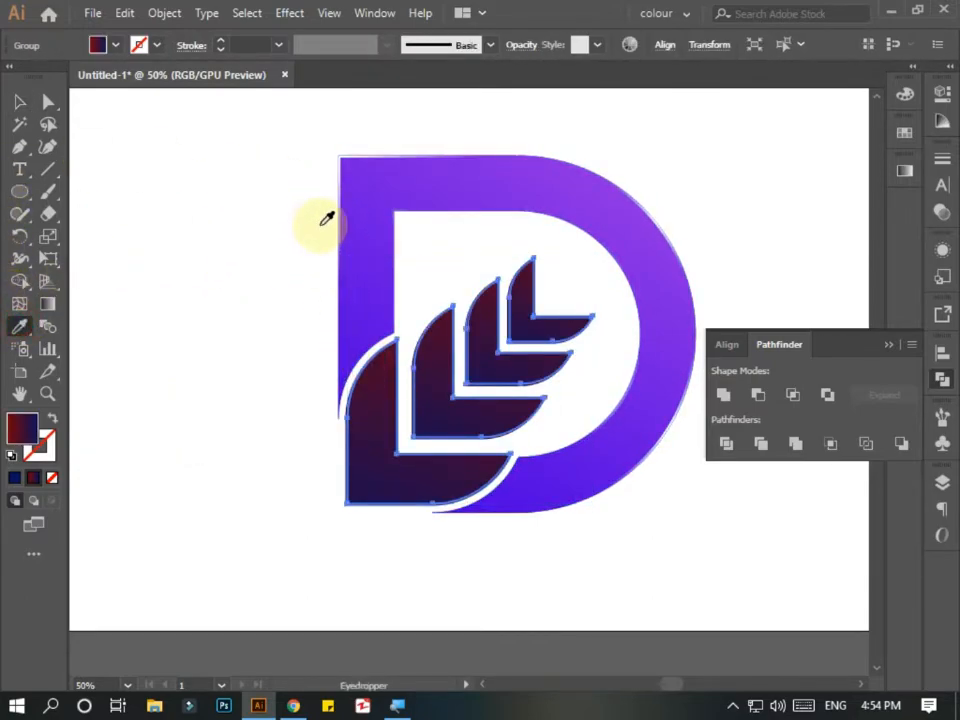
click(344, 153)
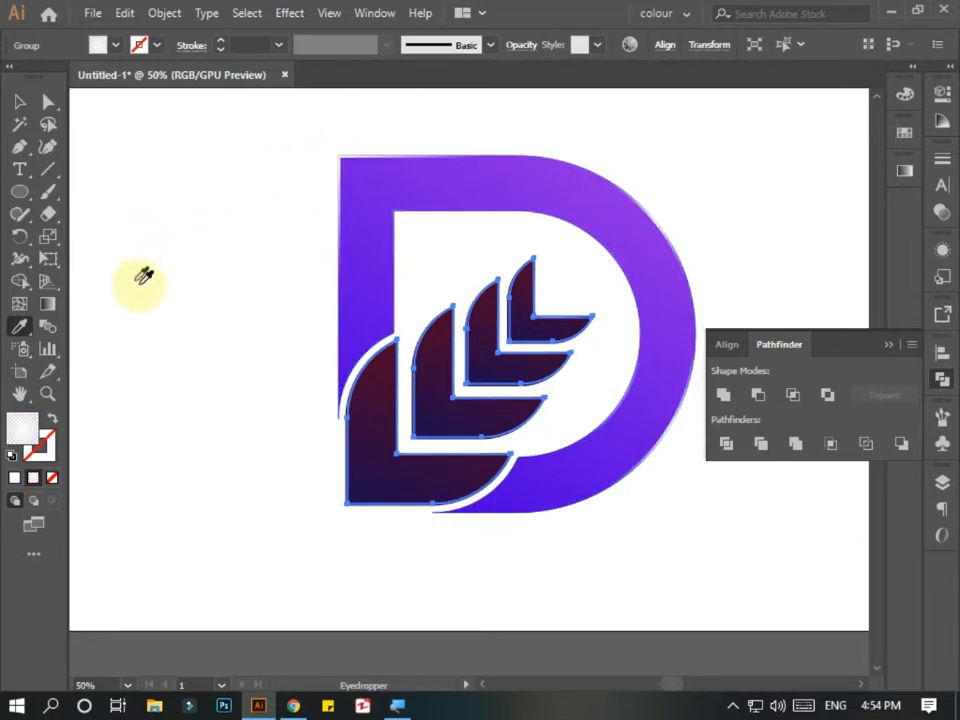
click(22, 104)
click(285, 456)
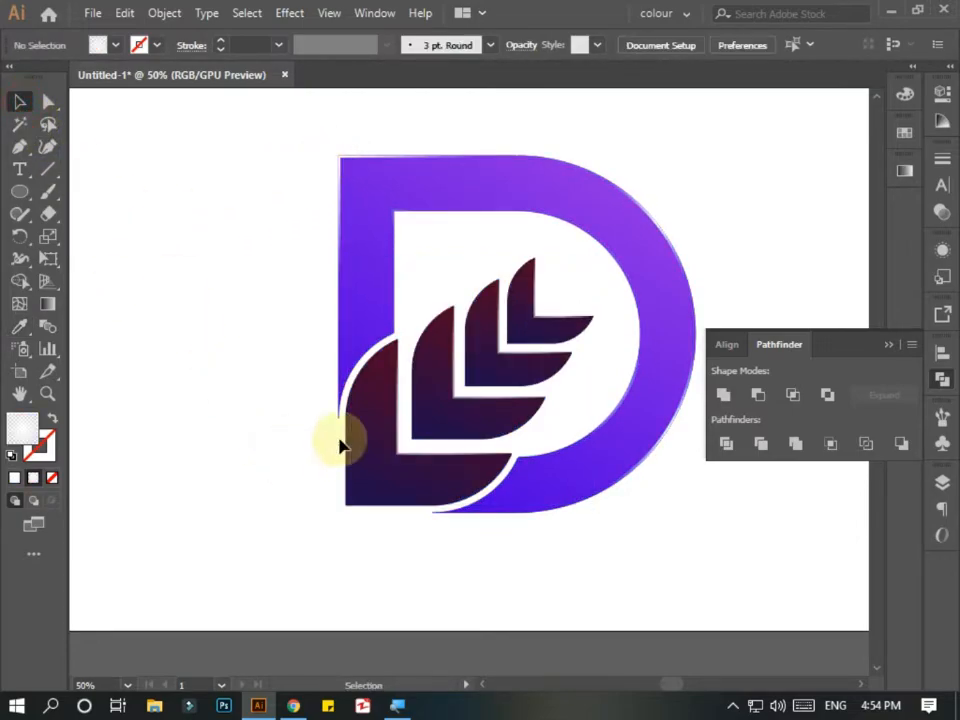
Redraw the white fading gradient diagonally across the leaf outlines with the Gradient tool and deselect them.
click(375, 365)
click(50, 308)
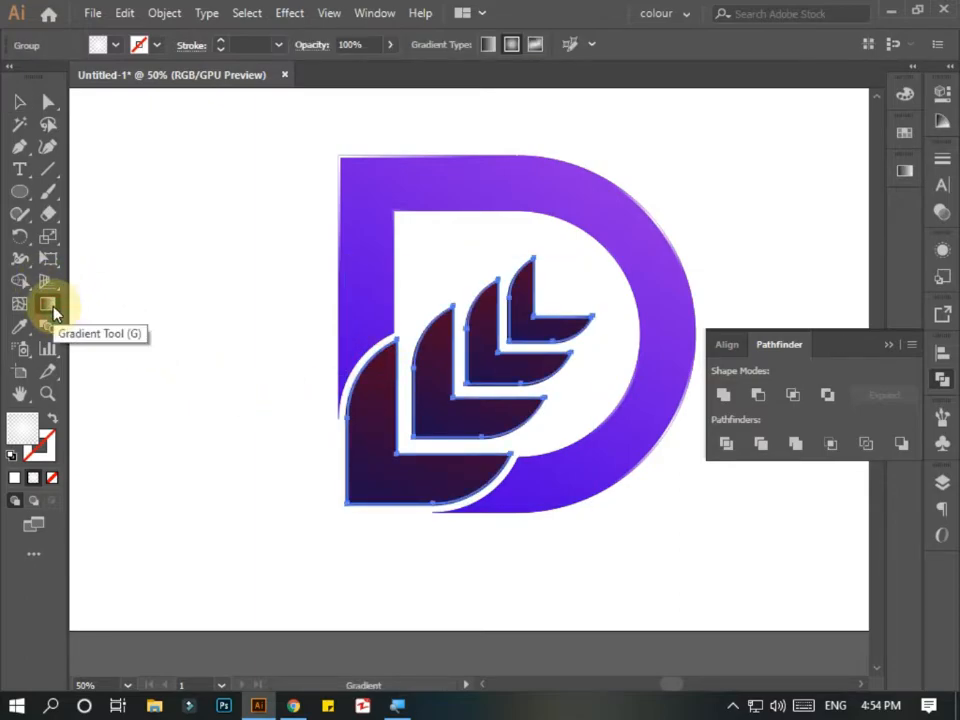
drag(420, 318, 461, 422)
click(19, 101)
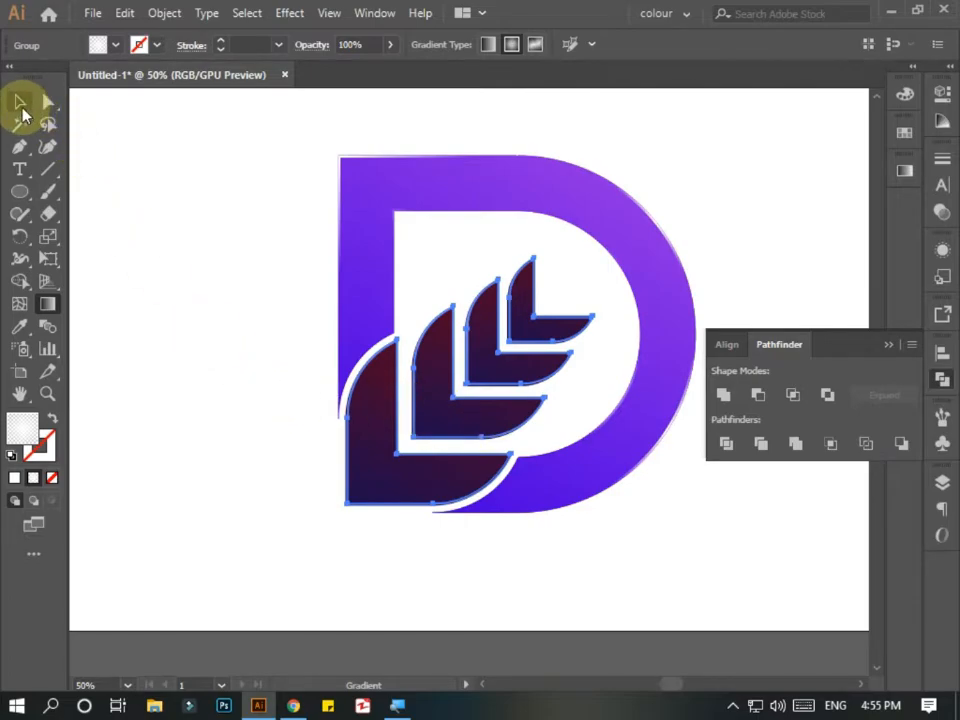
click(310, 500)
click(889, 344)
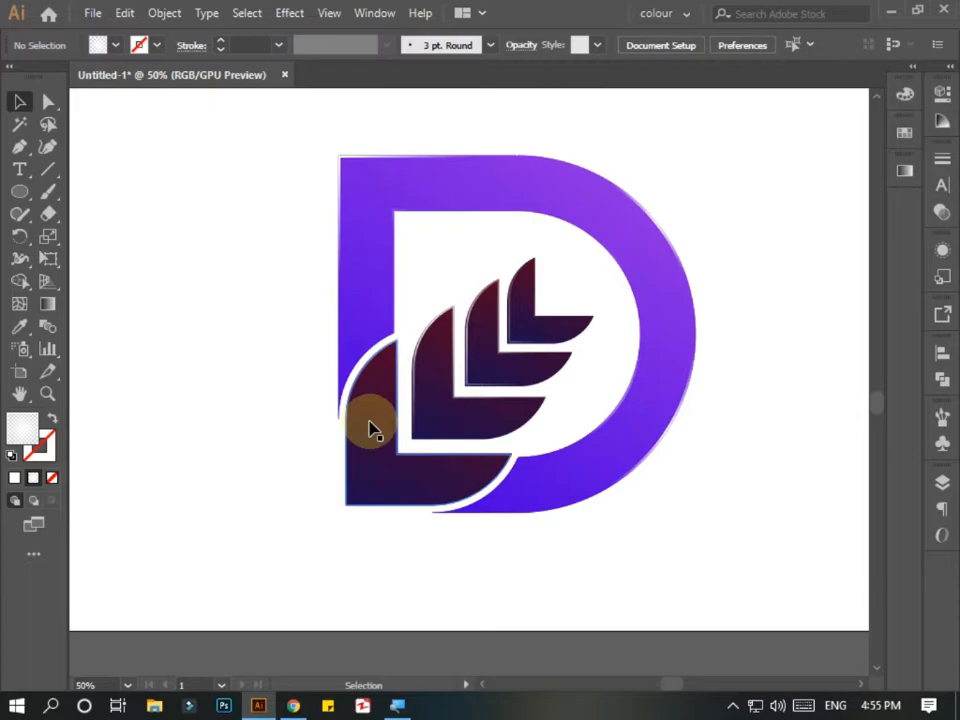
Duplicate the four leaf pieces with their thin outlines to the empty area beside the D.
drag(294, 417, 401, 465)
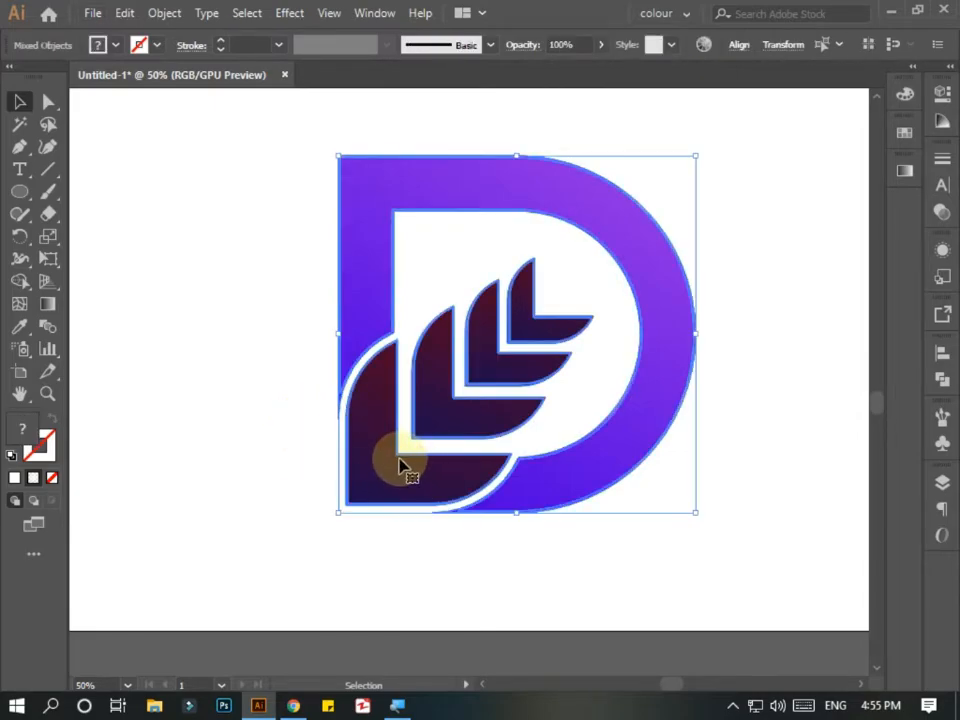
click(270, 445)
drag(320, 506, 123, 385)
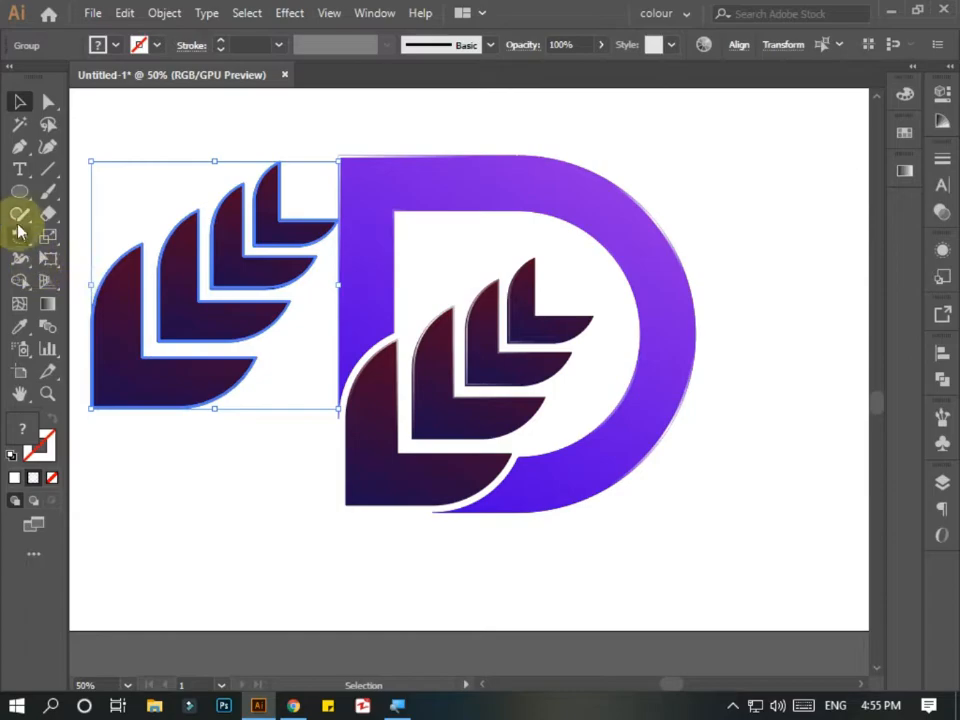
Draw a diagonal line through the inner corners of the four leaf copies and divide the objects below it.
click(47, 177)
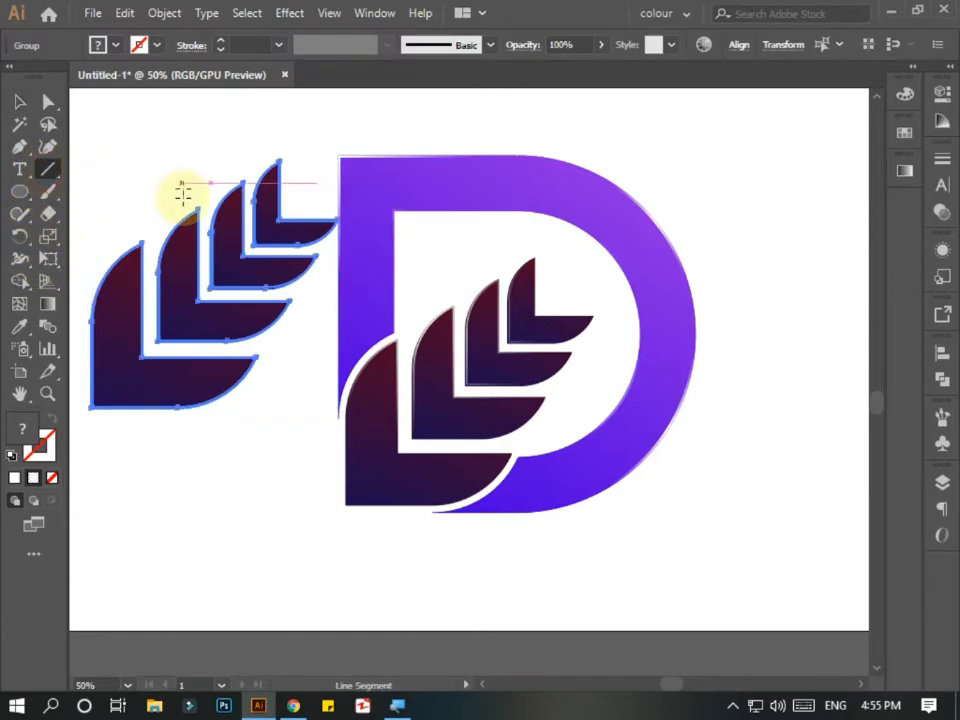
drag(283, 203, 224, 422)
click(164, 13)
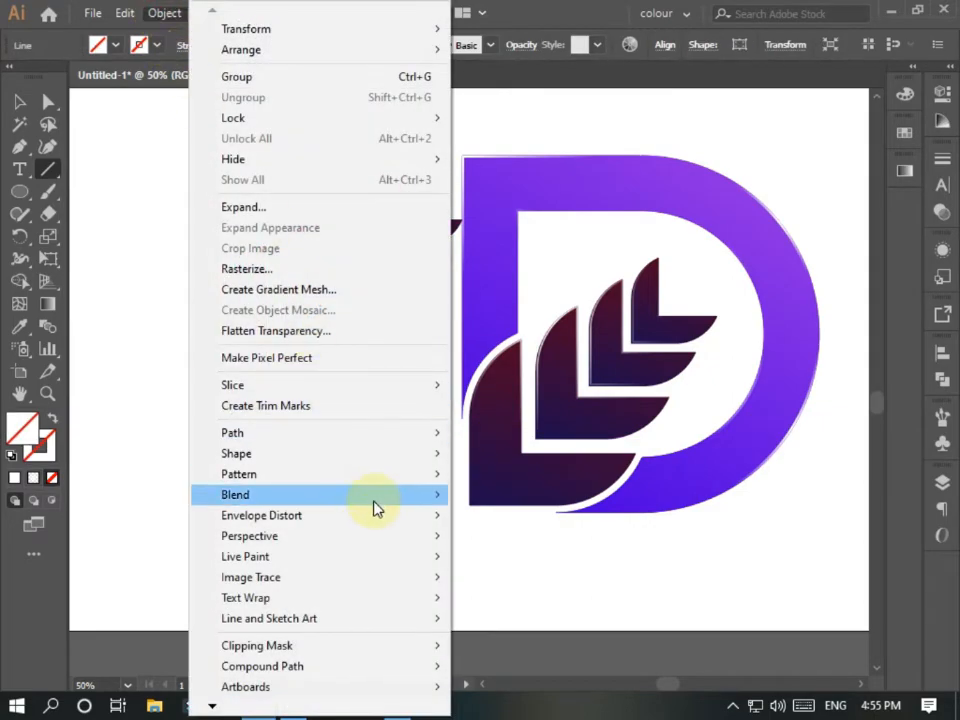
mouse_move(394, 436)
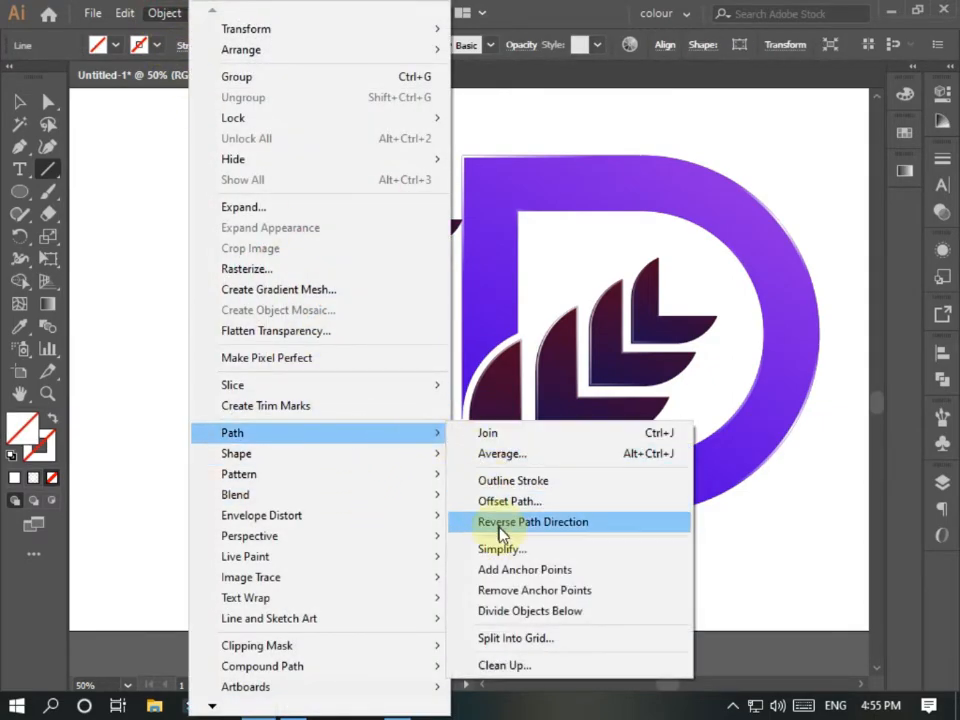
click(514, 607)
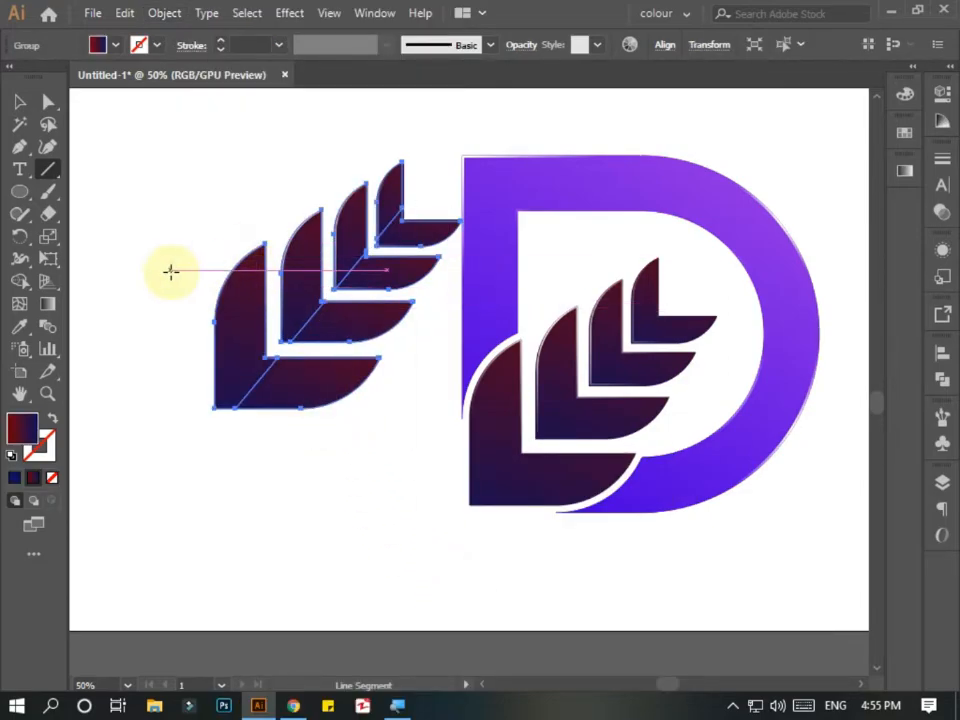
Ungroup the divided leaf copies and move their four lower halves down, away from the upper halves.
click(20, 101)
right_click(316, 385)
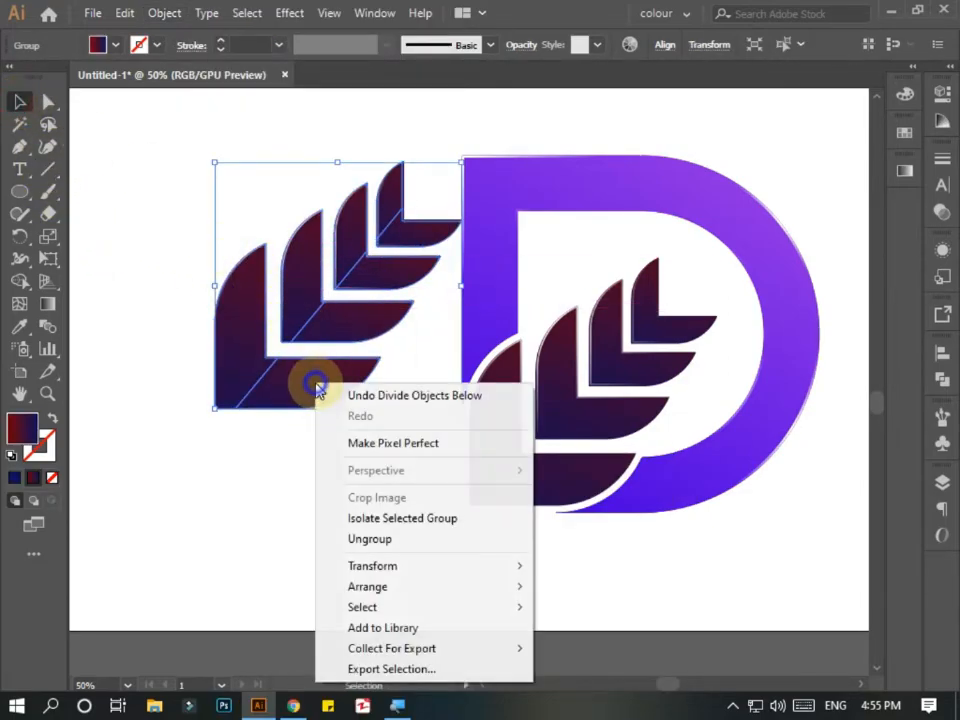
click(370, 540)
drag(309, 379, 236, 550)
click(317, 450)
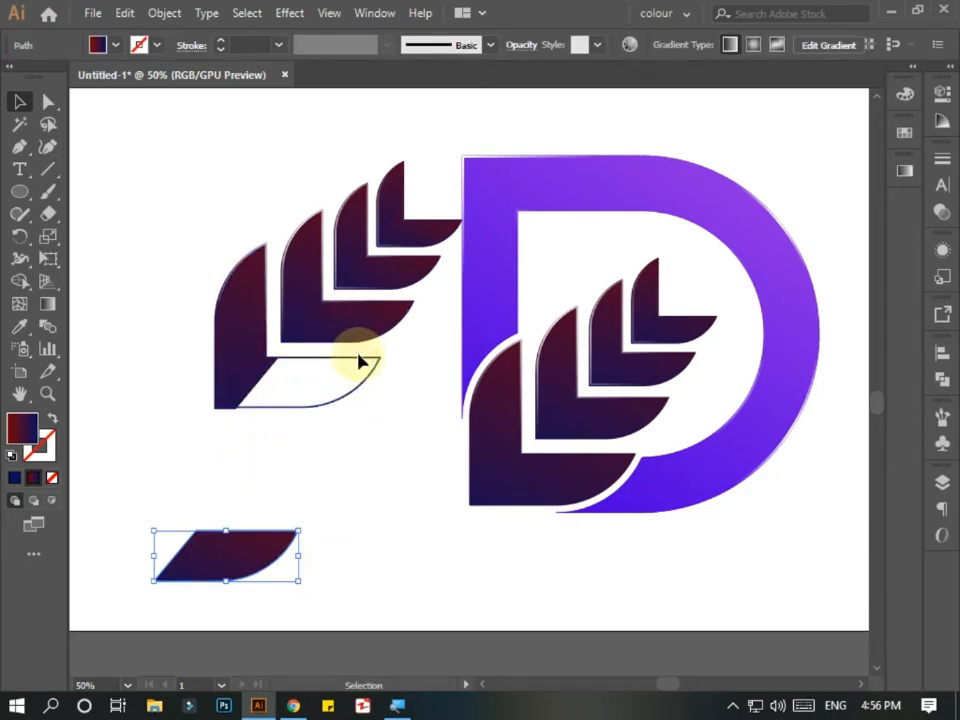
drag(365, 330, 366, 512)
drag(375, 283, 375, 464)
drag(407, 231, 267, 514)
Pull the leaf outline groups off the divided copies and delete the dark outlines beside the upper halves.
click(313, 362)
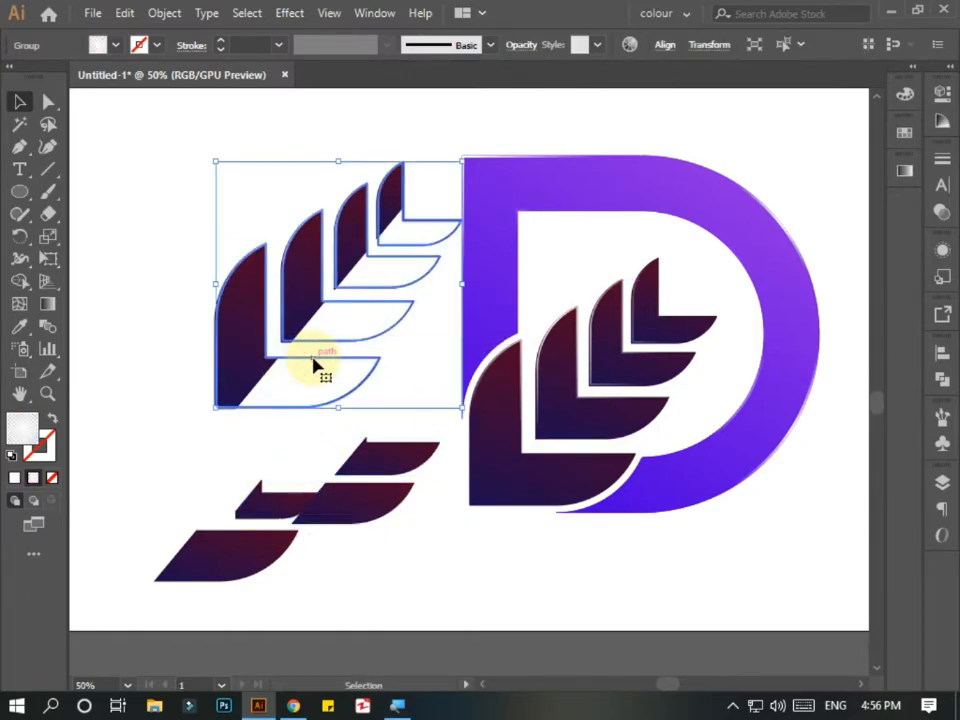
drag(277, 408, 120, 301)
click(123, 359)
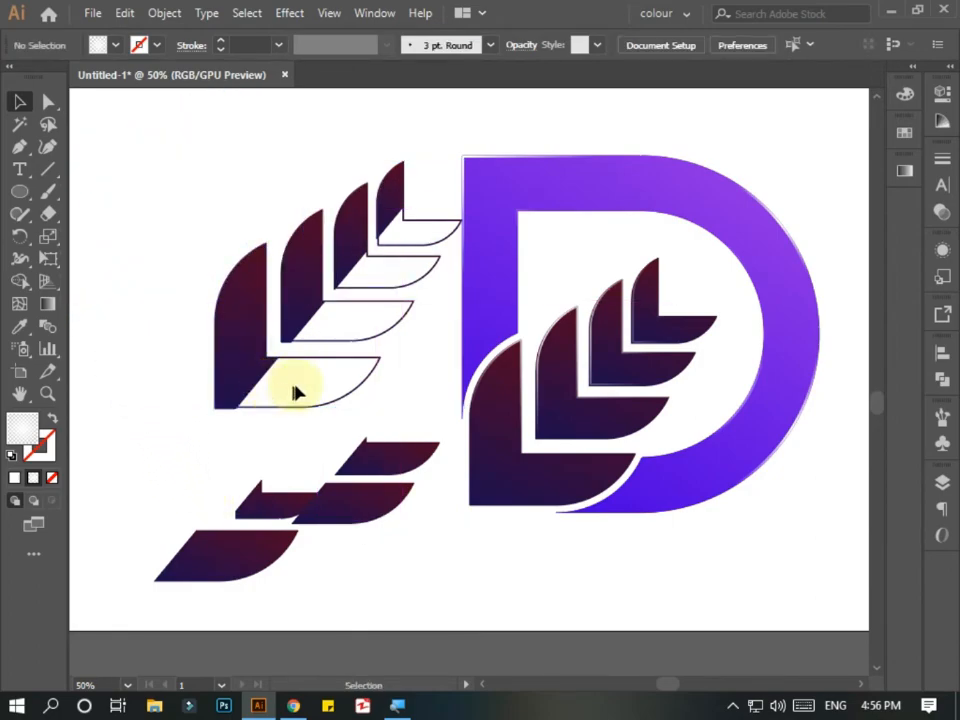
drag(338, 366, 233, 412)
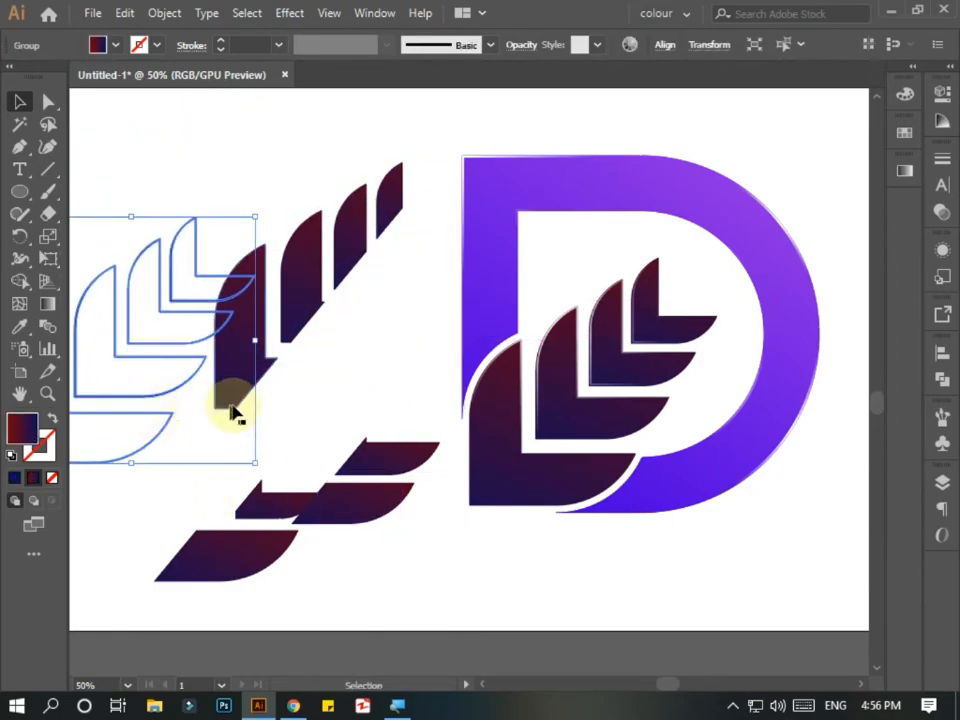
click(300, 393)
drag(290, 308, 230, 365)
click(280, 360)
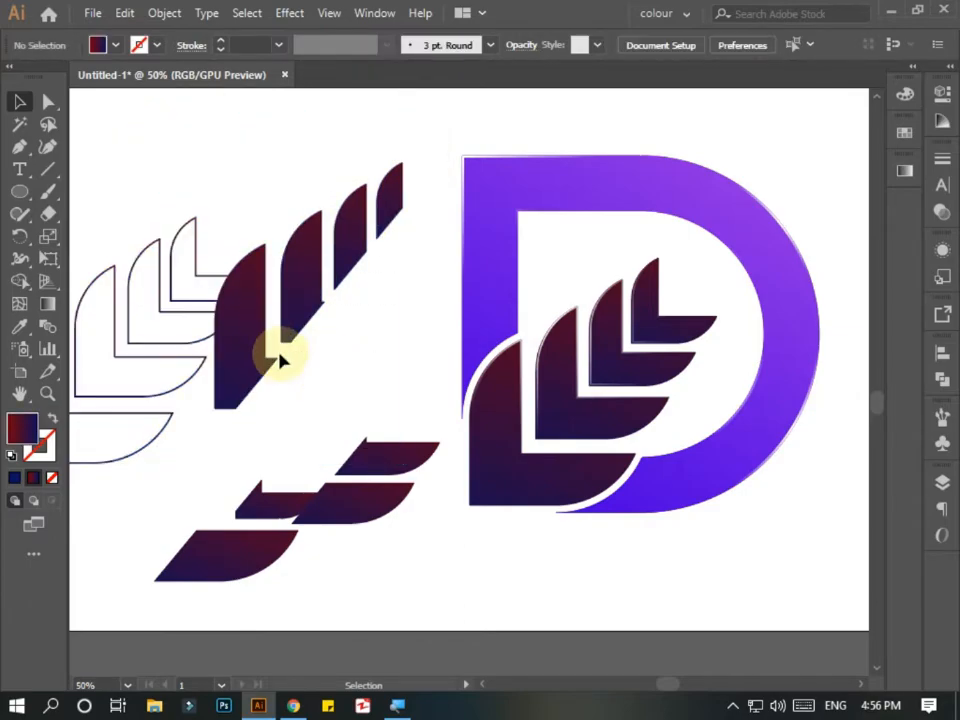
click(166, 396)
key(Delete)
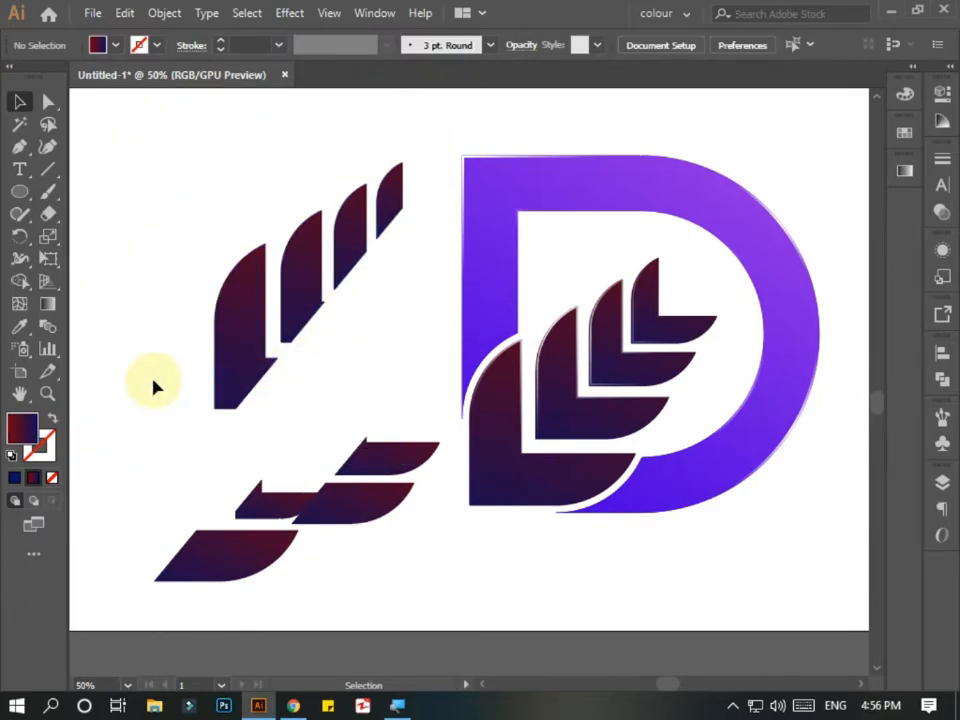
Delete the separated lower leaf halves and the leftover outlines, keeping only the four upper halves beside the D.
drag(406, 185, 404, 186)
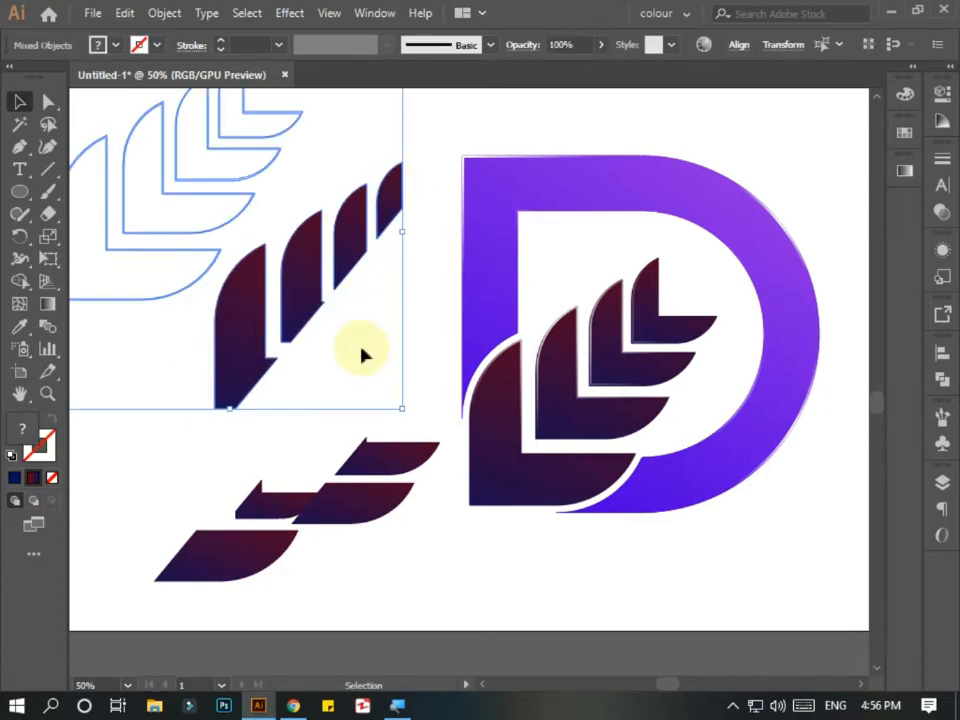
click(201, 445)
drag(287, 547, 392, 549)
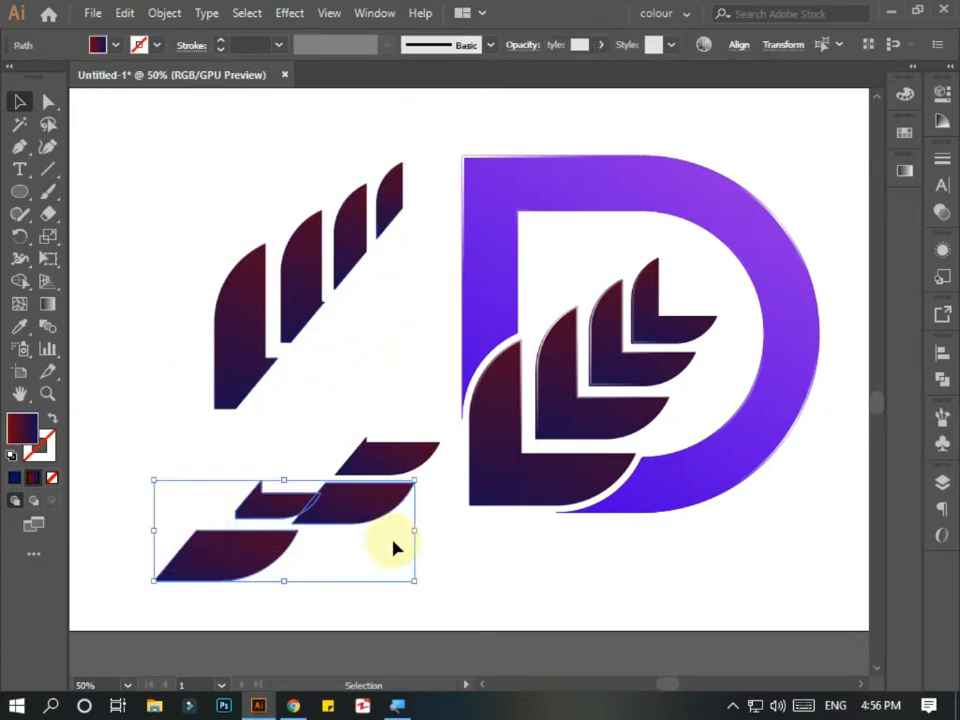
key(Delete)
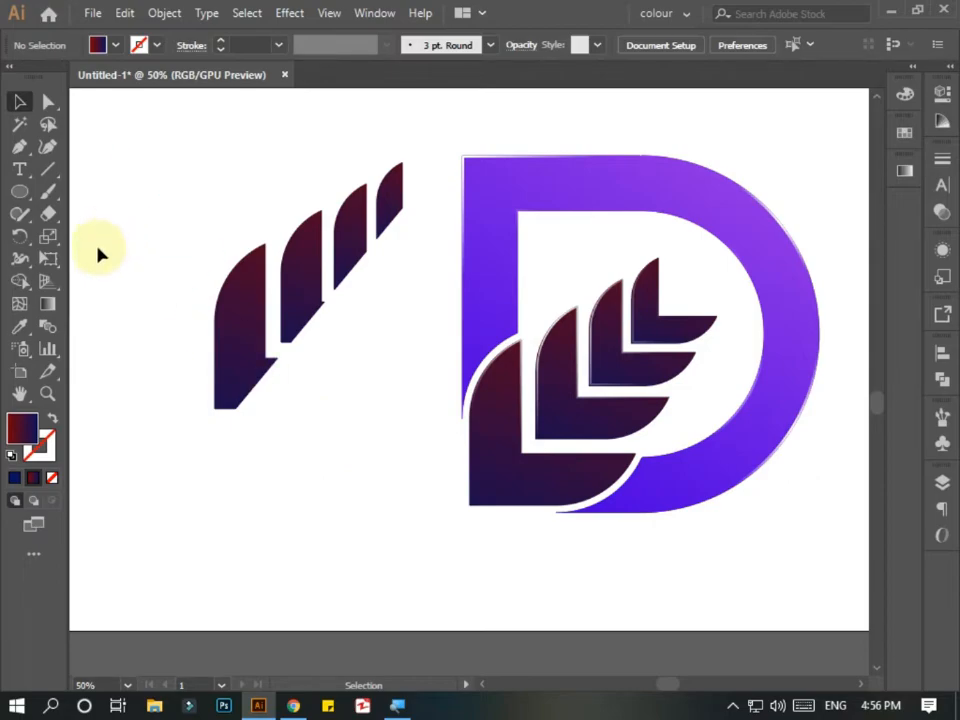
drag(128, 258, 186, 139)
key(Delete)
Apply the D outline's white fading gradient to the four upper halves with the Eyedropper and place them over the matching leaves inside the D.
drag(145, 386, 370, 205)
mouse_move(253, 360)
mouse_down()
mouse_move(289, 396)
mouse_move(482, 482)
mouse_move(380, 492)
mouse_move(229, 388)
mouse_move(229, 375)
mouse_move(240, 378)
mouse_up()
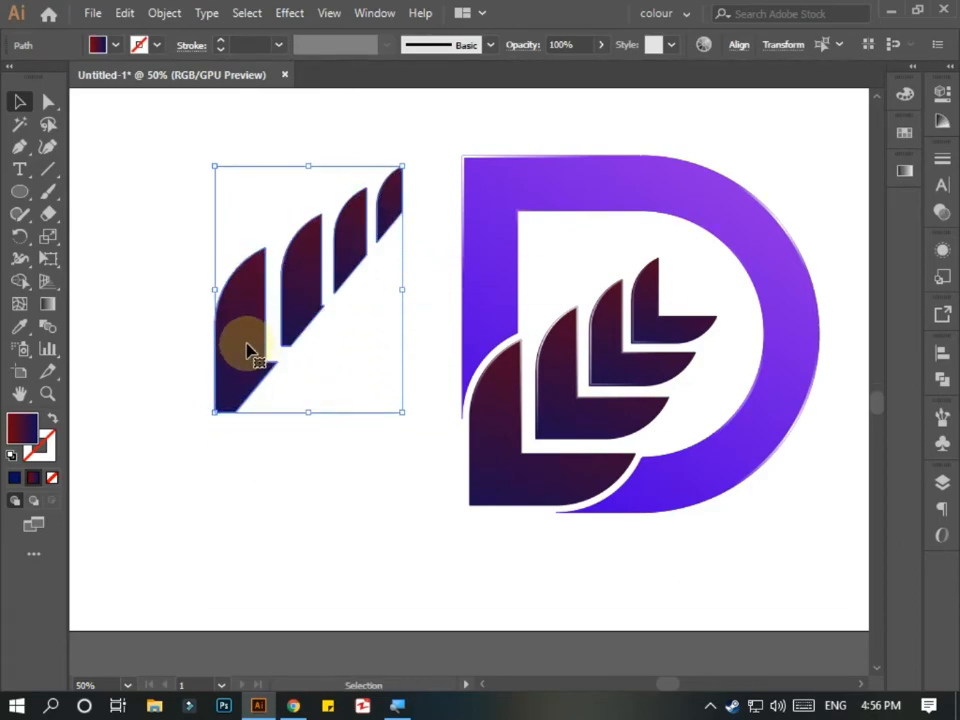
click(19, 326)
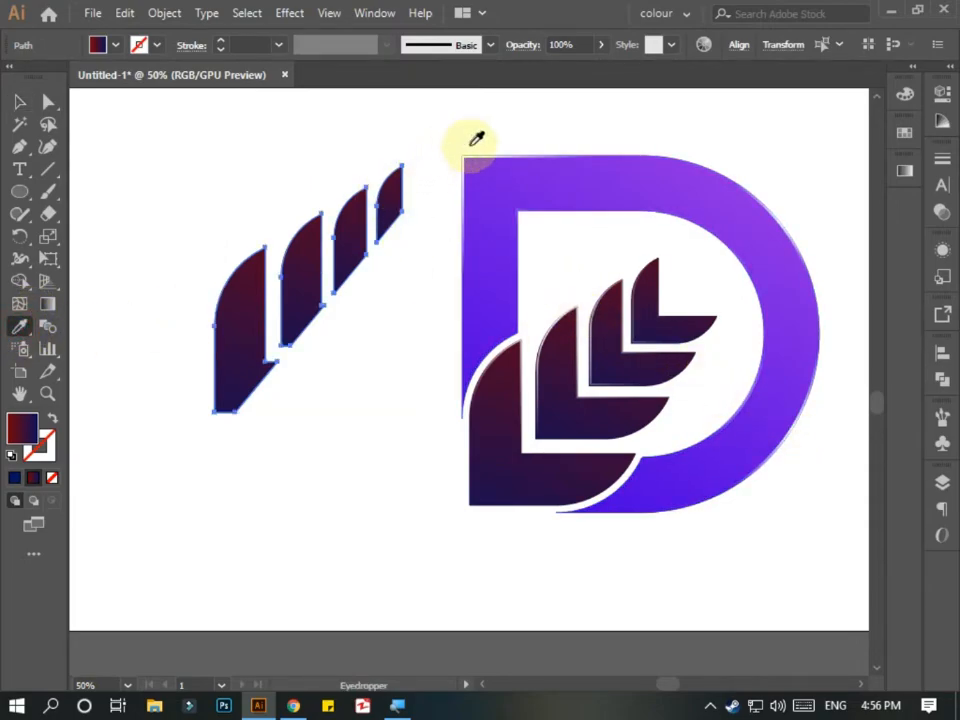
click(413, 179)
click(17, 101)
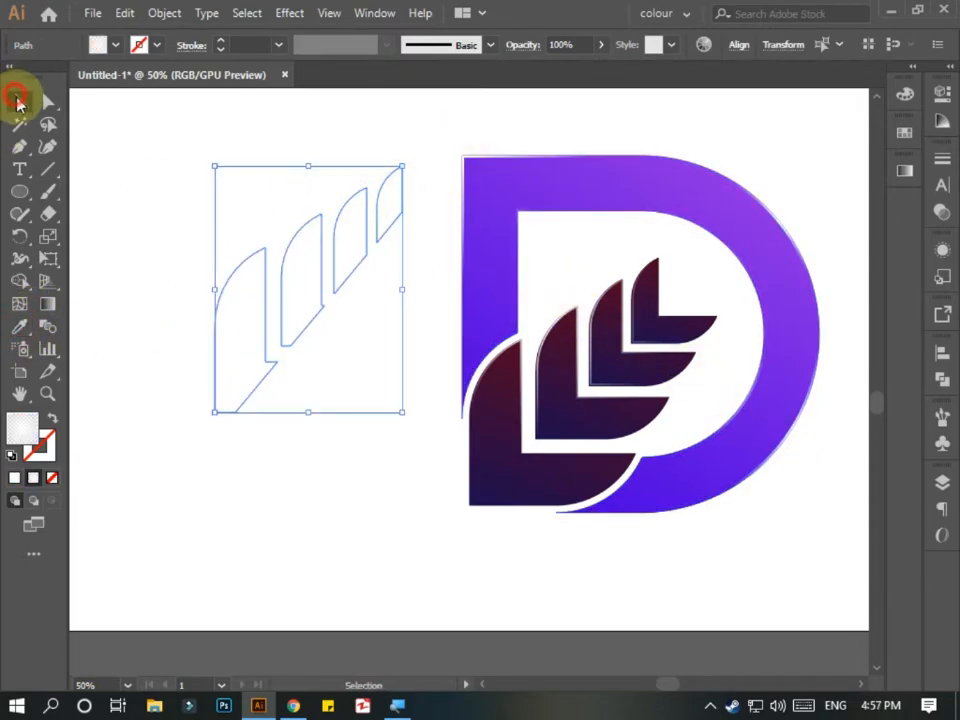
drag(242, 360, 497, 447)
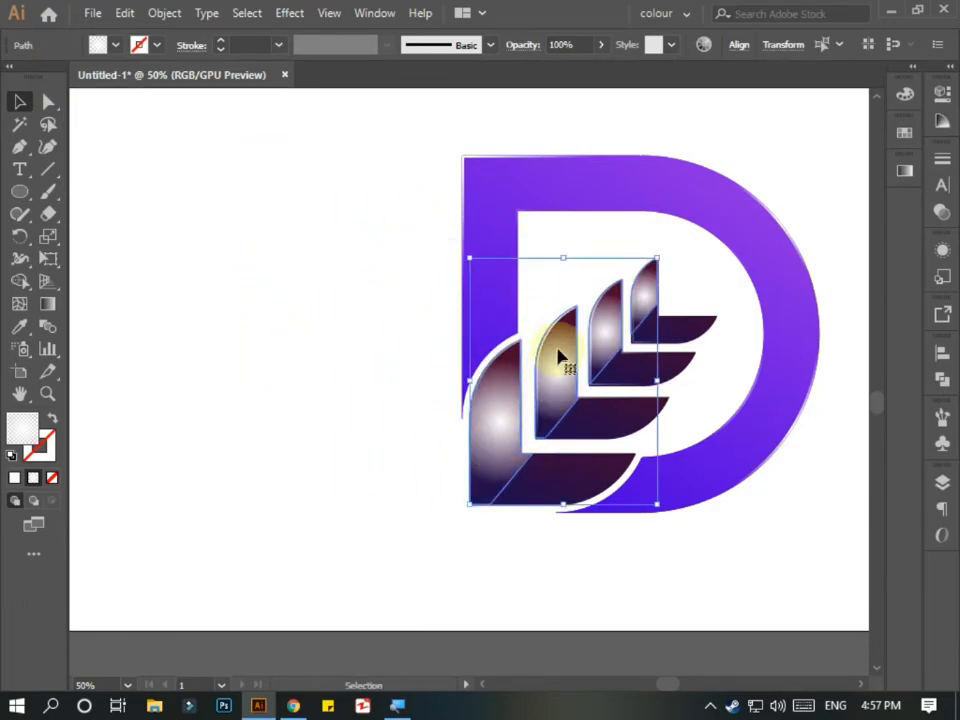
Redraw the white radial gradient as one diagonal sweep from above the upper halves down to the largest leaf's base, then deselect.
click(50, 306)
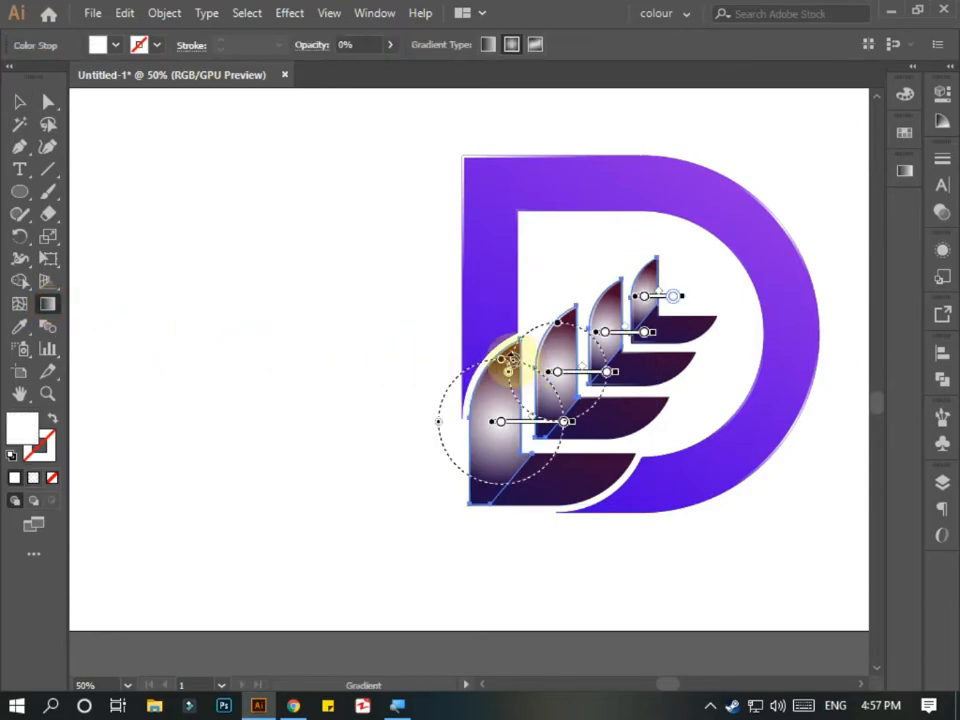
mouse_move(492, 386)
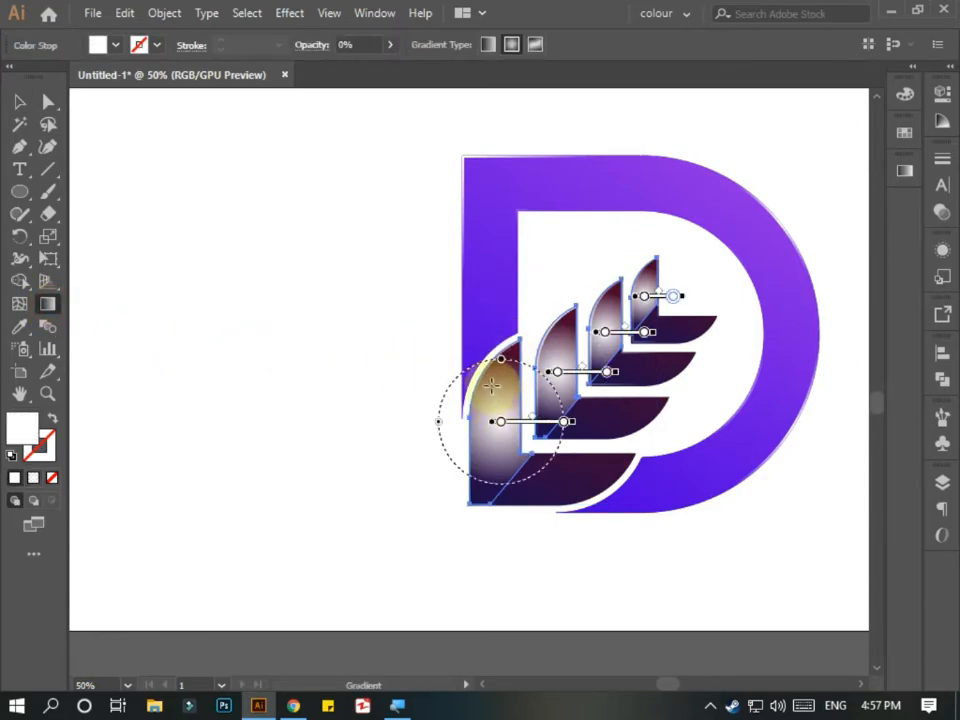
drag(506, 336, 506, 488)
mouse_move(648, 253)
mouse_down()
mouse_move(491, 510)
mouse_move(527, 536)
mouse_move(504, 575)
mouse_move(493, 541)
mouse_move(512, 516)
mouse_move(482, 490)
mouse_move(479, 498)
mouse_up()
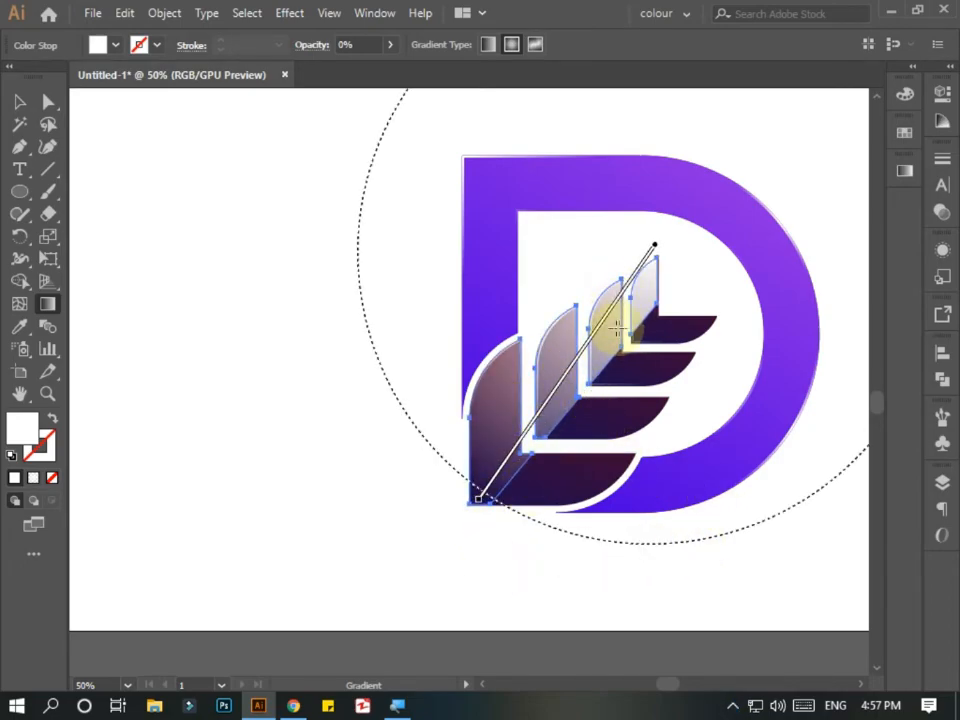
drag(590, 230, 498, 517)
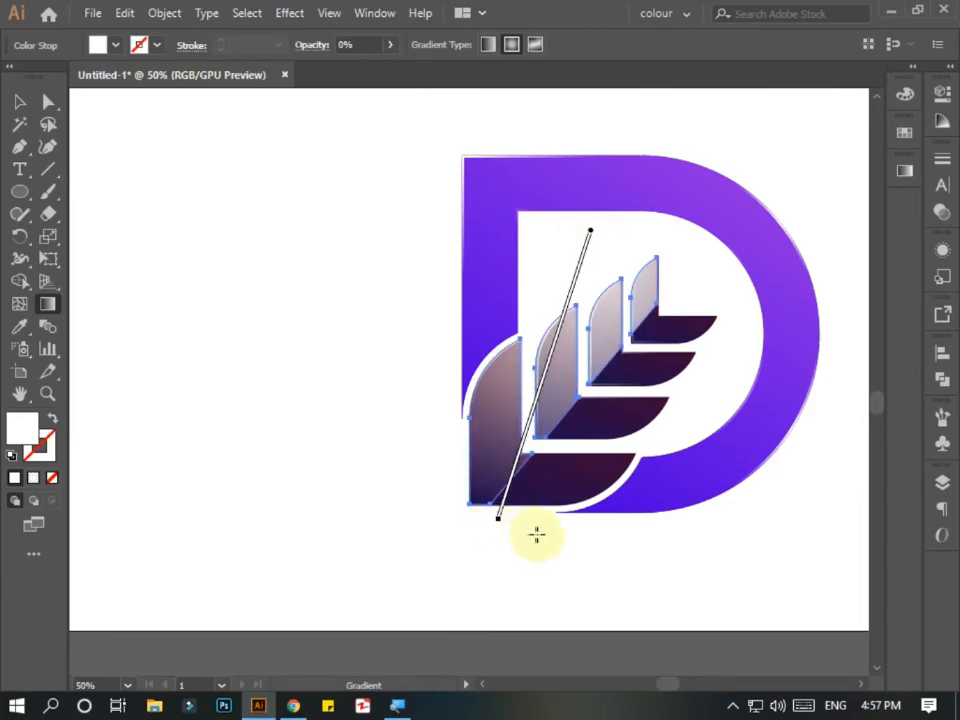
drag(614, 234, 487, 484)
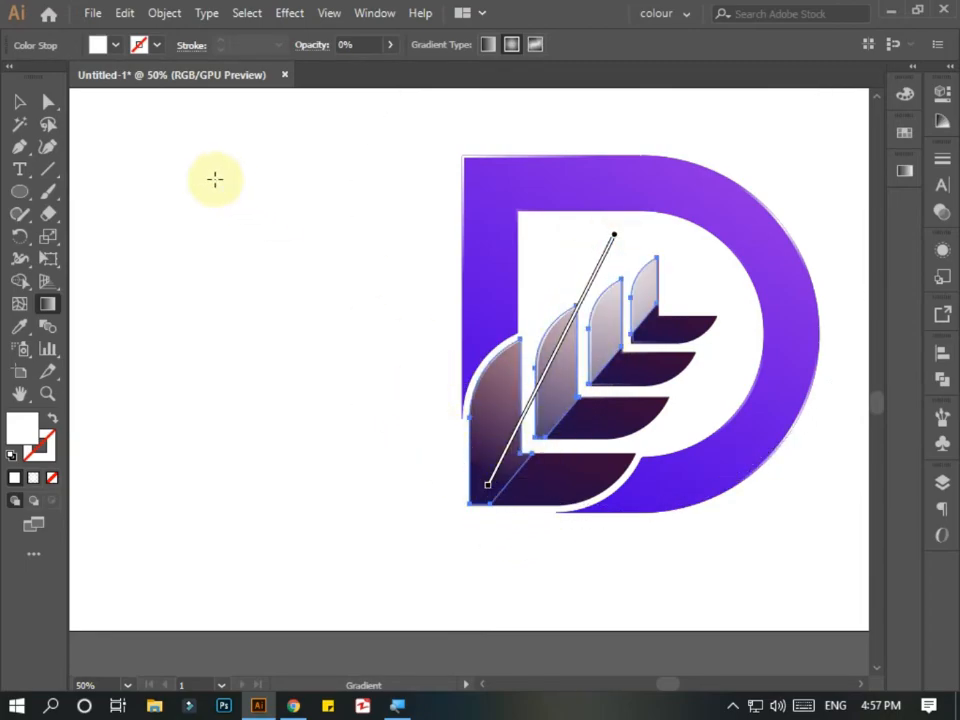
click(19, 101)
click(234, 347)
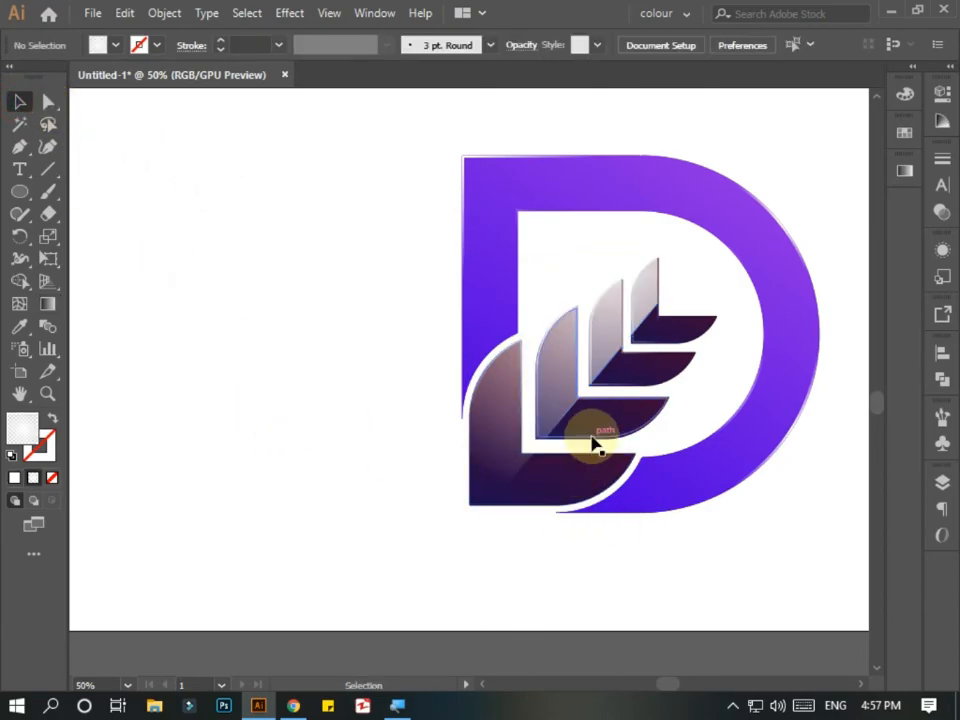
Move the whole D logo beside the colour swatches, enlarge it to nearly fill the artboard's right side, and deselect it.
drag(381, 101, 789, 543)
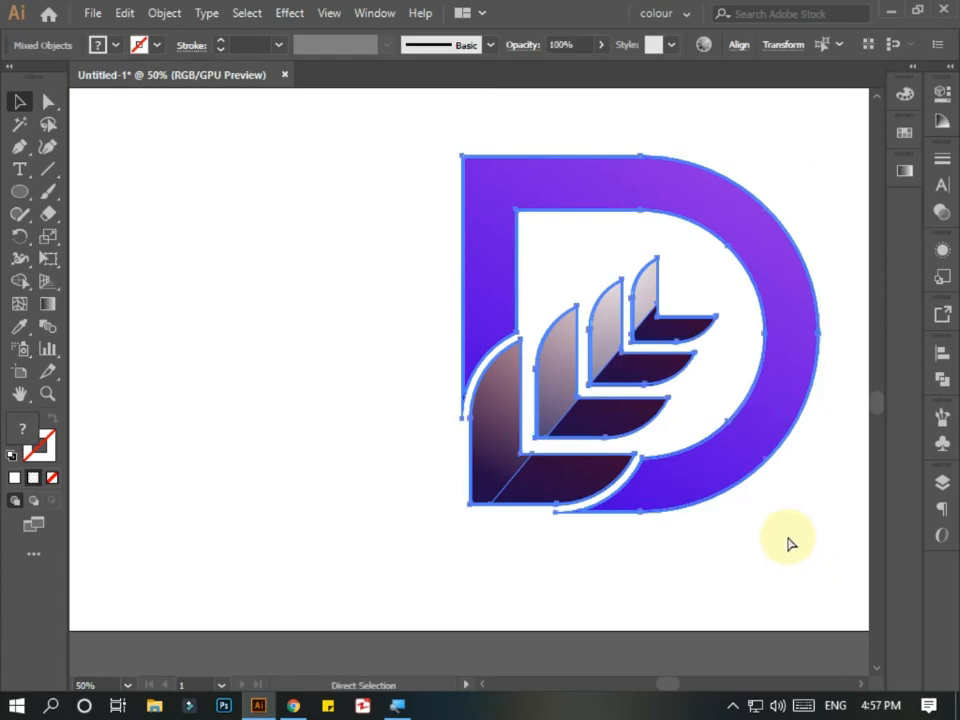
key(ctrl+0)
drag(531, 458, 638, 266)
drag(664, 372, 857, 583)
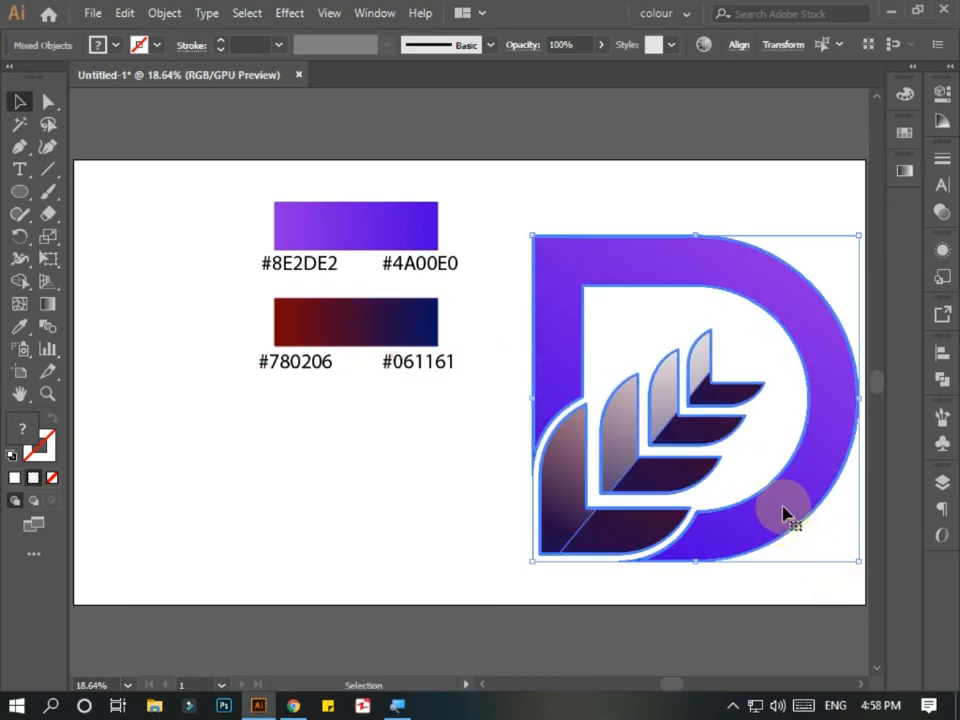
click(754, 455)
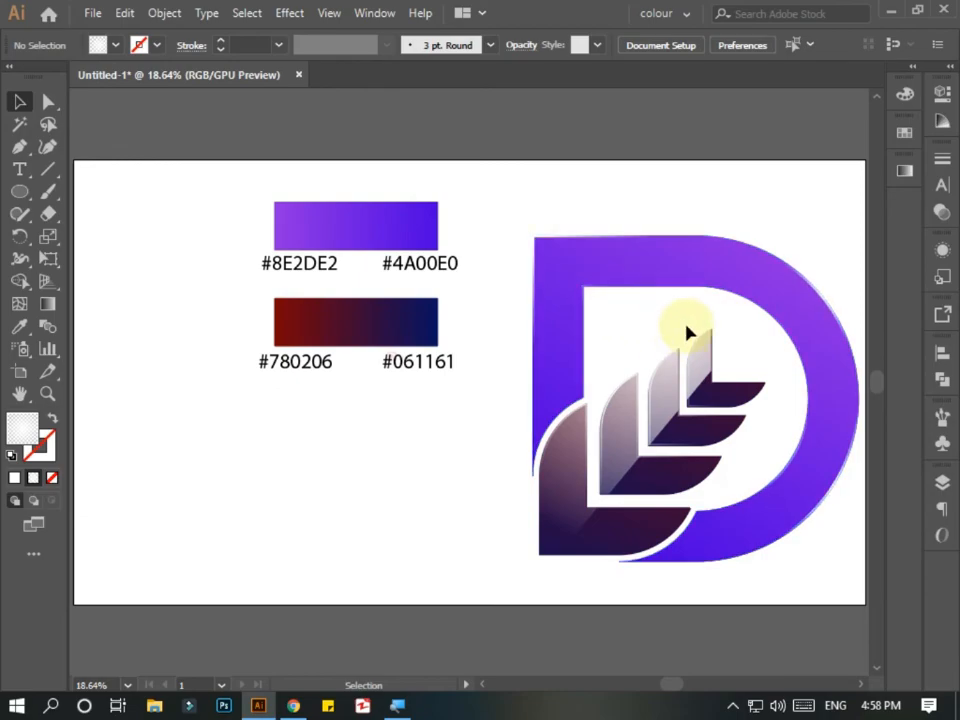
click(664, 404)
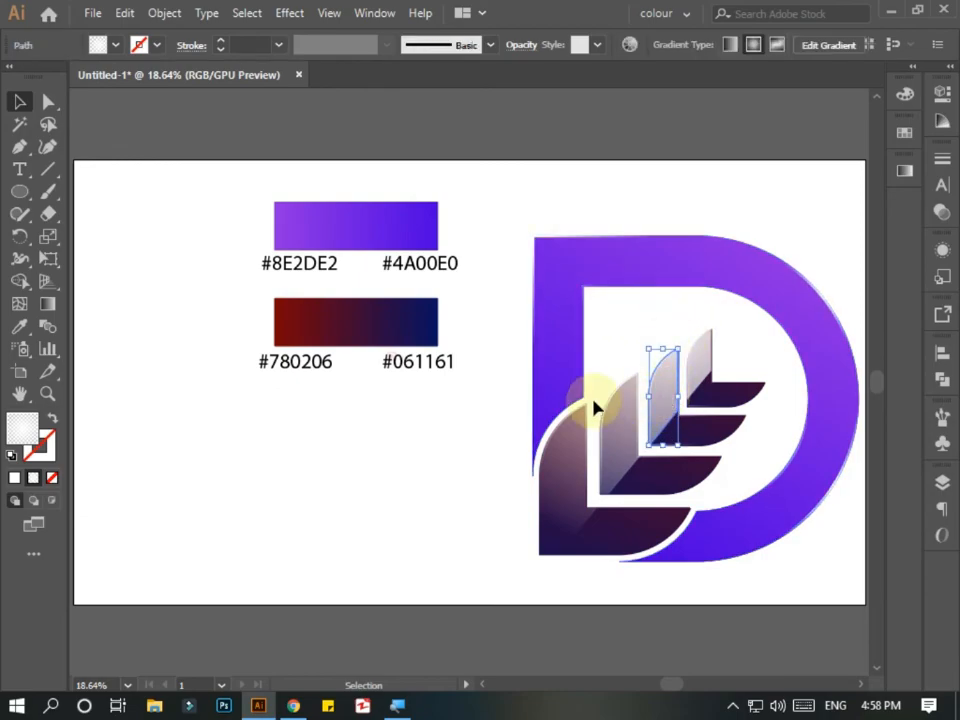
click(455, 487)
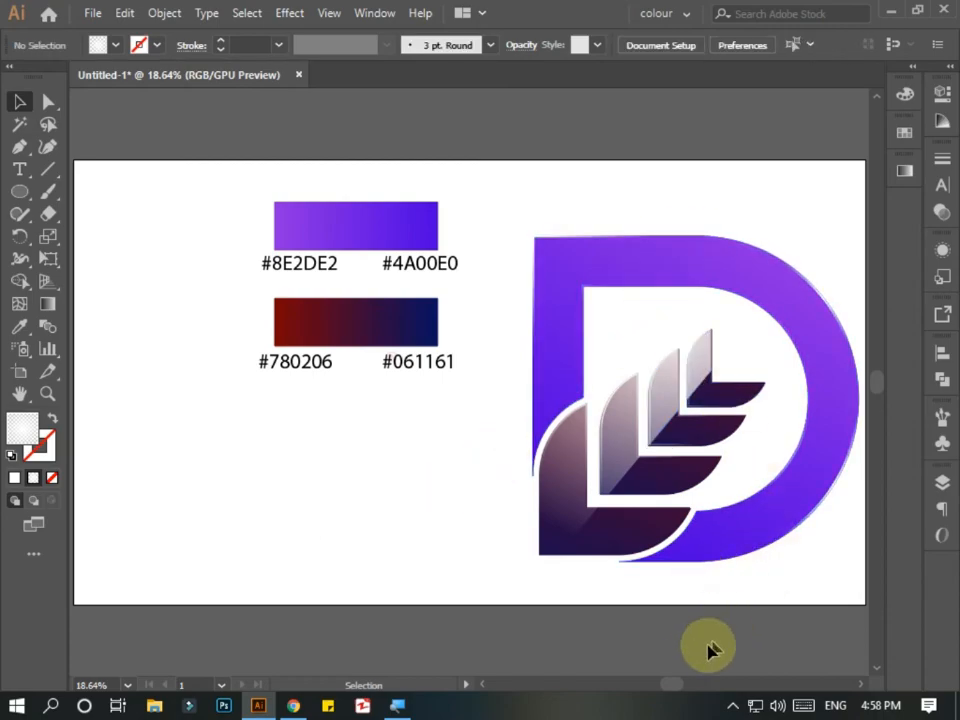
drag(673, 685, 677, 685)
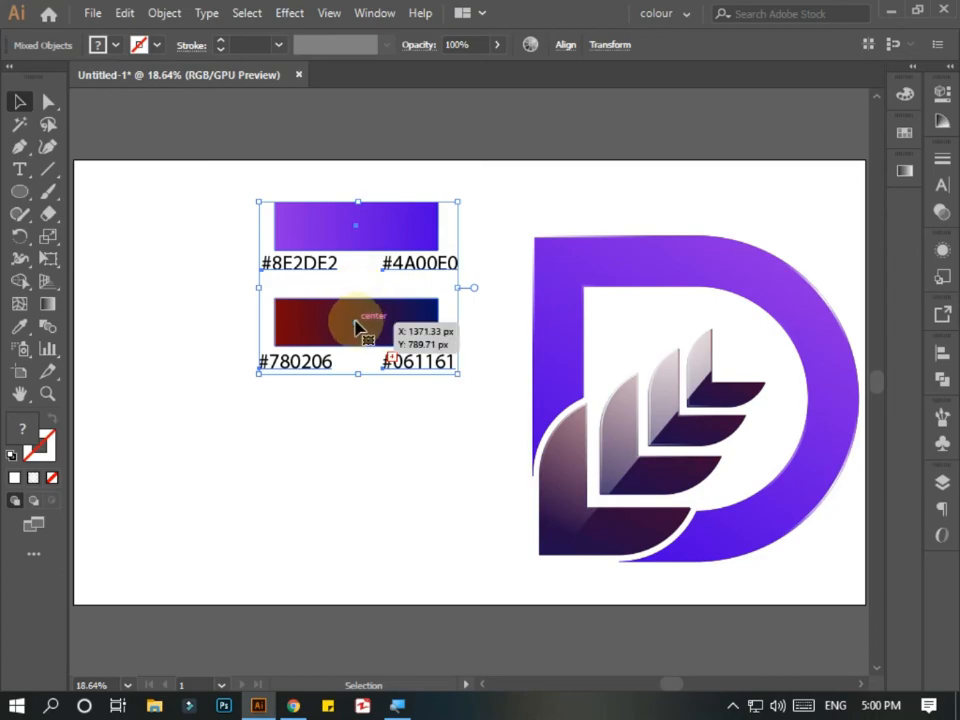
Move the gradient swatches with their hex codes to the artboard's upper-left corner and the whole D logo to the artboard's centre.
drag(355, 322, 189, 289)
drag(172, 293, 180, 300)
click(477, 222)
drag(477, 222, 778, 594)
drag(666, 426, 512, 383)
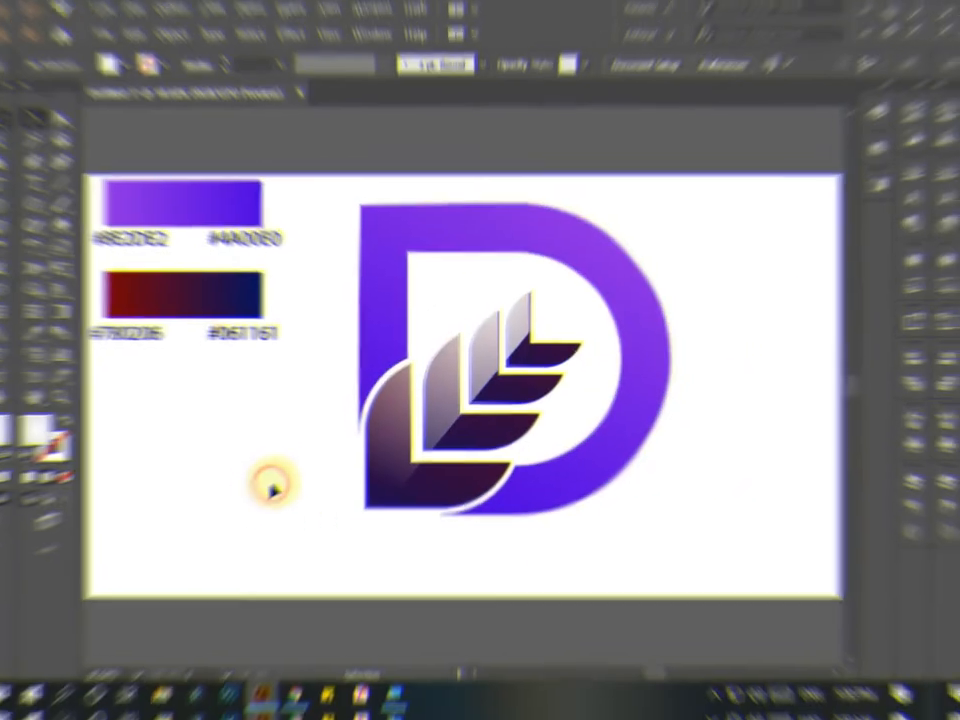